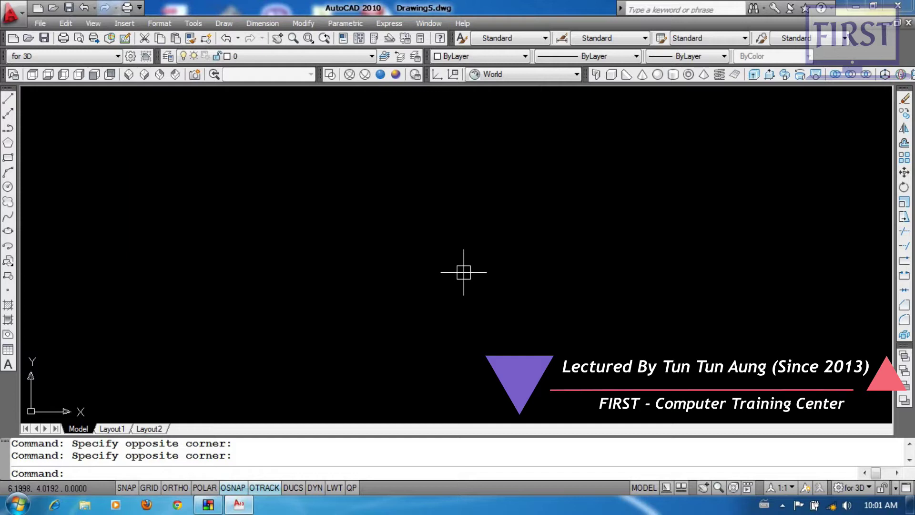
- Set the drawing's length units to Engineering, using feet and decimal inches
left_click(535, 217)
left_click(364, 307)
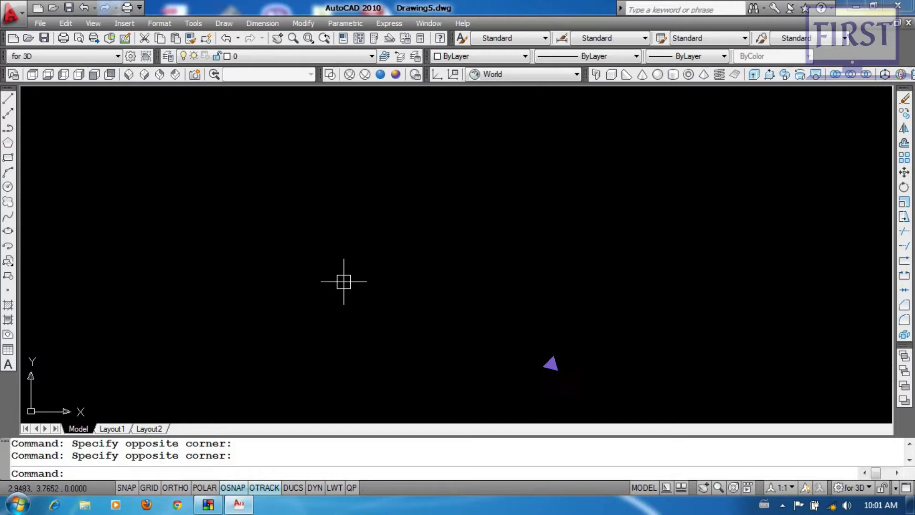
type("un")
key("Return")
key("Down")
key("Return")
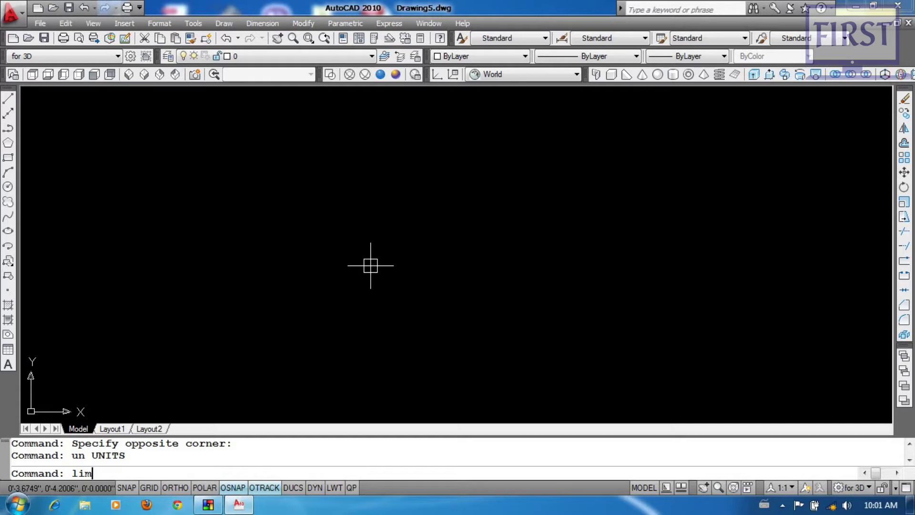
- Set the model space limits with the default lower-left corner and upper-right corner 100',100', and zoom to show all
key("Return")
key("Return")
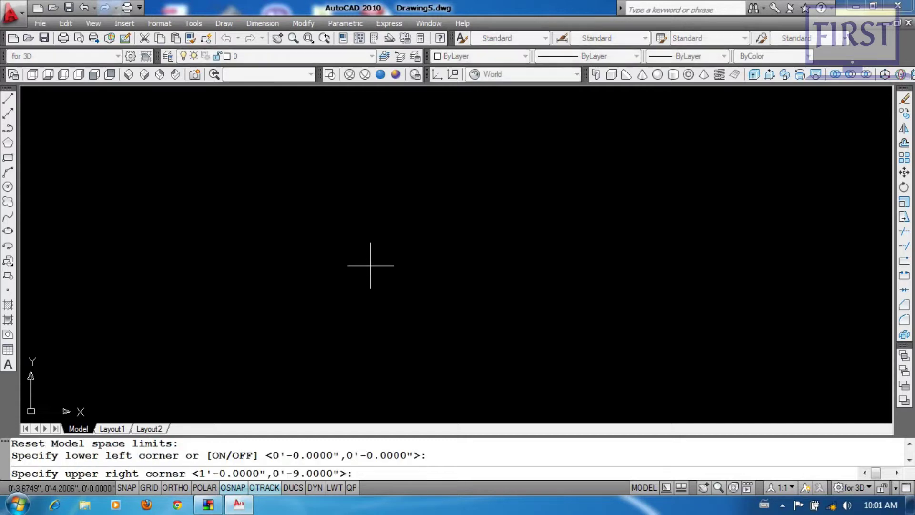
type("100',100'")
key("Return")
type("z")
key("Return")
type("a")
key("Return")
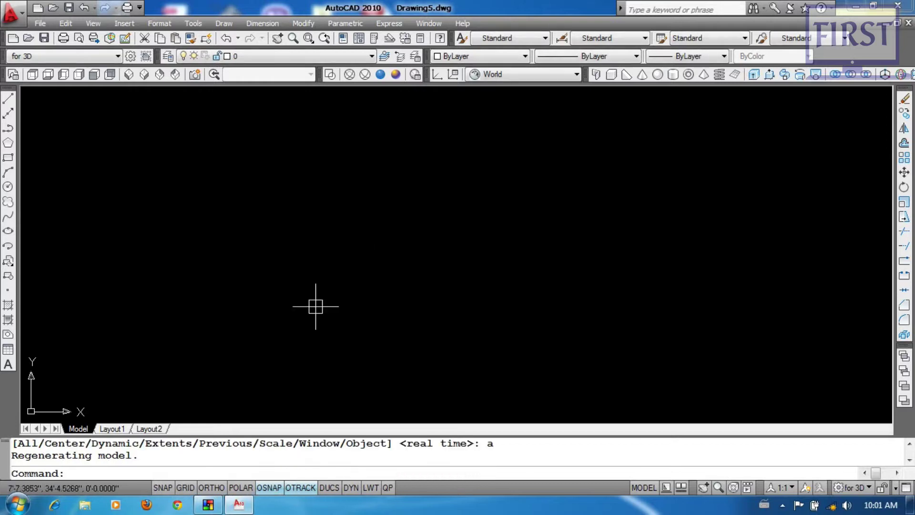
left_click(476, 179)
left_click(289, 283)
type("re")
key("Return")
key("Return")
left_click(446, 186)
left_click(281, 283)
left_click(512, 149)
left_click(459, 210)
type("z a")
left_click(480, 229)
left_click(381, 279)
- Start the building outline as a polyline with Ortho on, running 44' to the right and 44' down
type("pl")
key("Return")
left_click(229, 200)
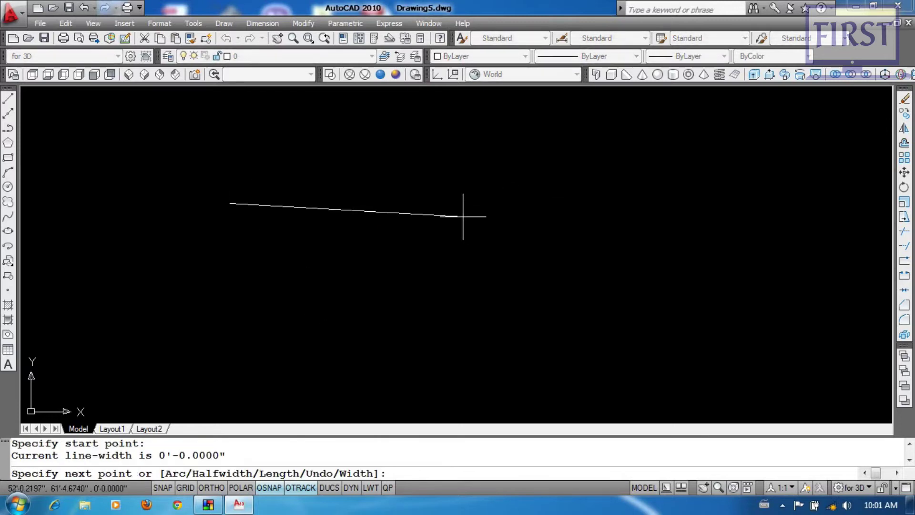
key("F8")
scroll(476, 195, "down", 1)
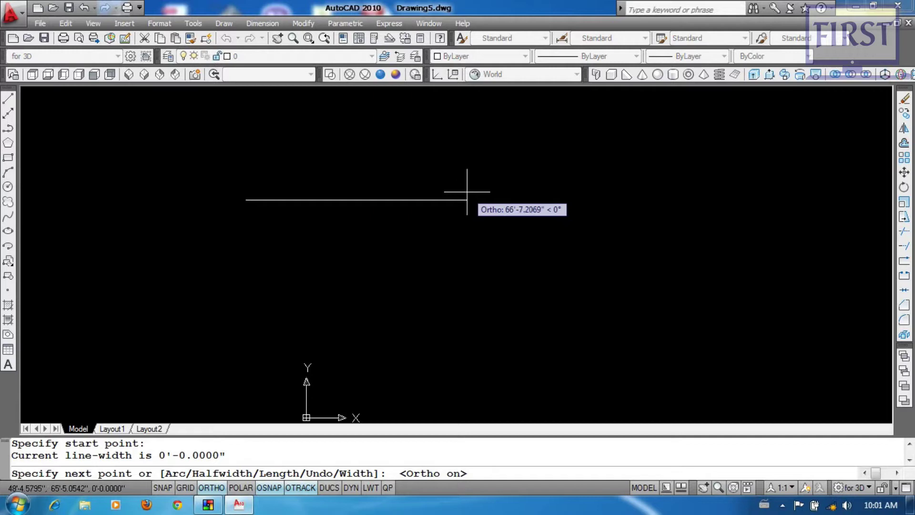
type("44'")
key("Return")
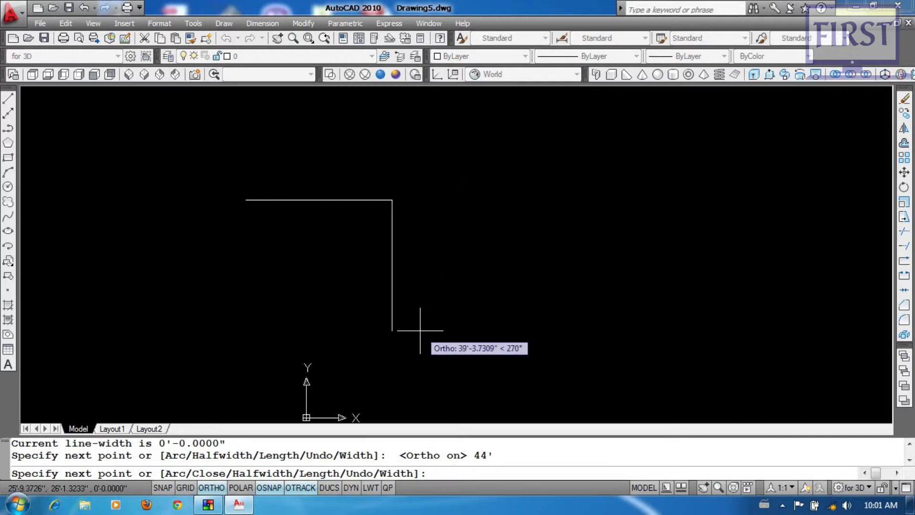
type("44'")
key("Return")
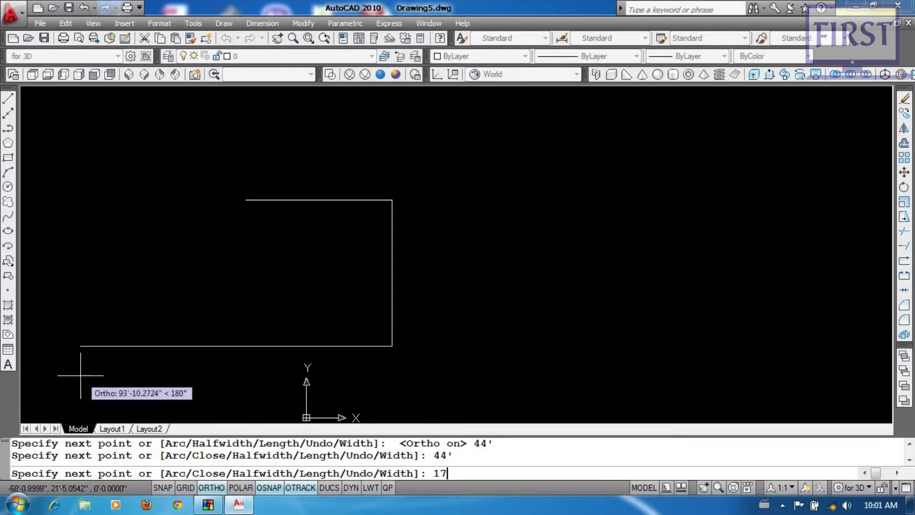
- Continue the outline 17' left, 11' up, 17' left, 36" up and 10' left, and close the polyline
key("Return")
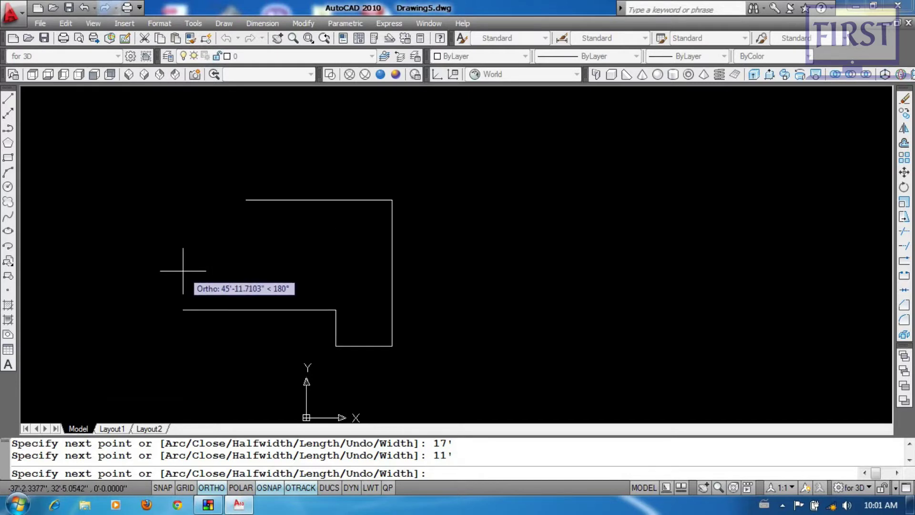
type("'")
key("Return")
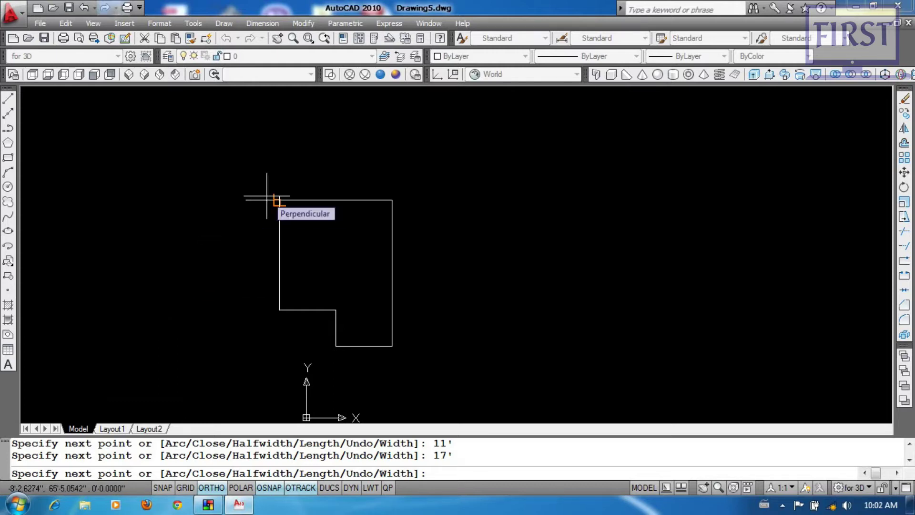
type("36")
key("Return")
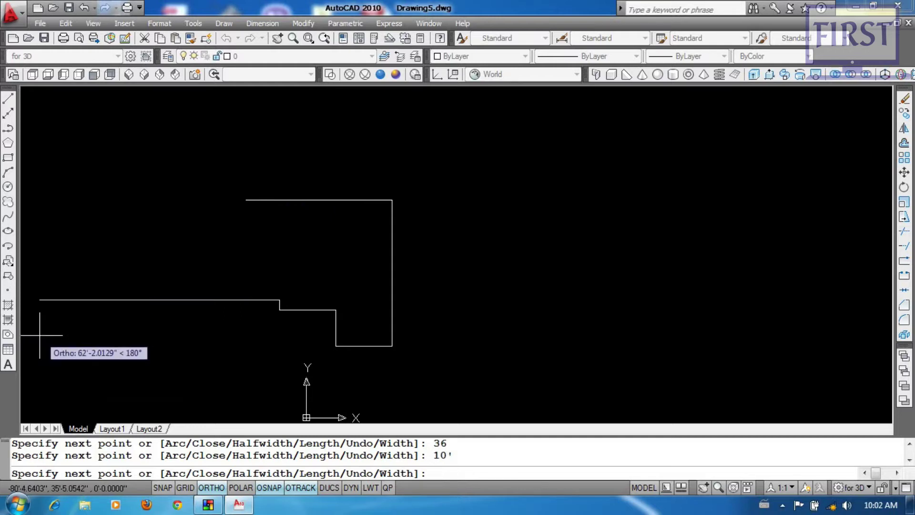
key("Return")
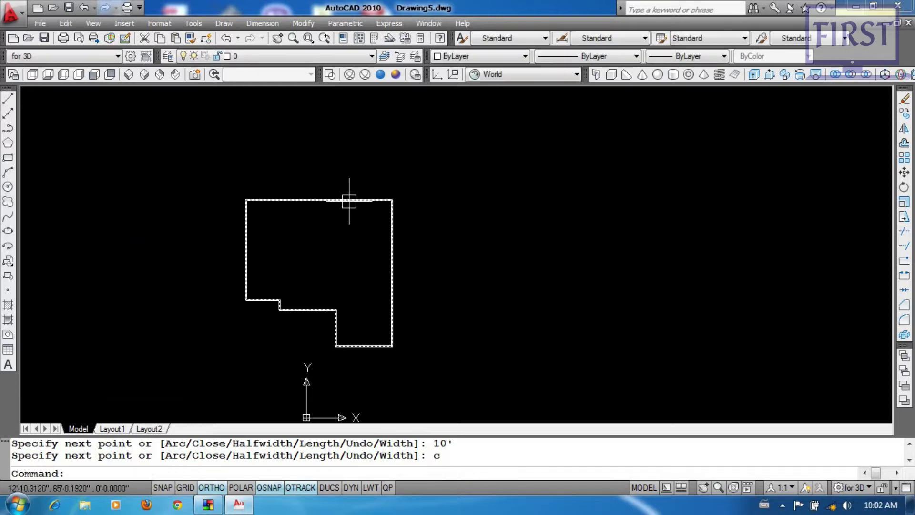
- Draw a 45° hip line inward from the lower wing's bottom-left corner, with polar tracking set to 45°
middle_click_drag(349, 201, 370, 179)
middle_click_drag(382, 324, 431, 324)
type("l")
key("Return")
scroll(435, 346, "up", 2)
left_click(373, 304)
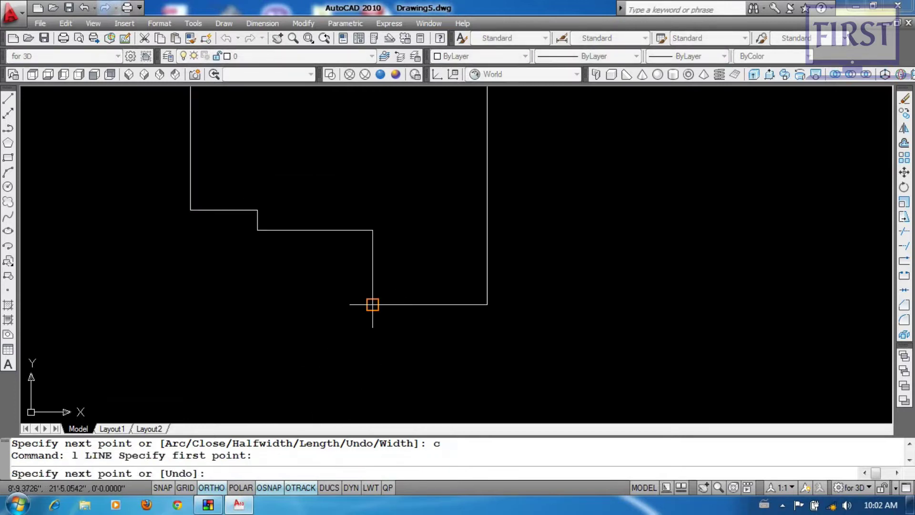
left_click(231, 486)
right_click(240, 485)
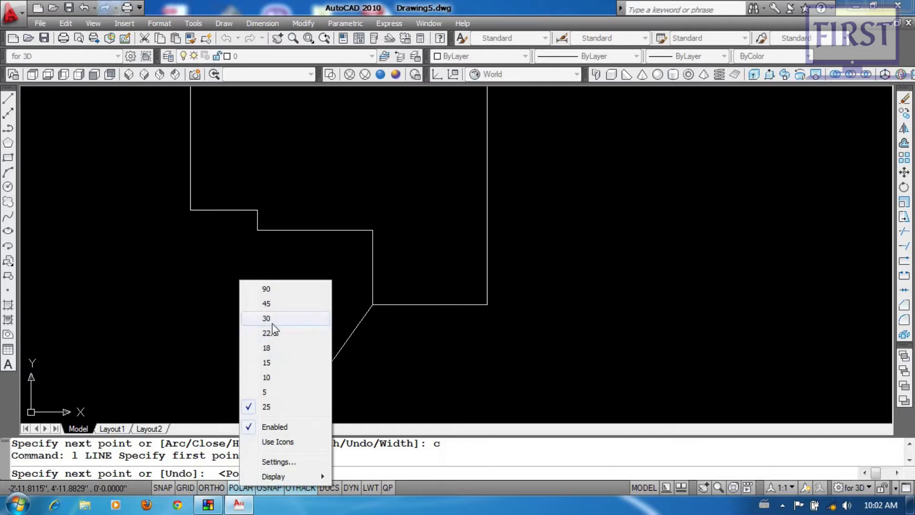
left_click(284, 304)
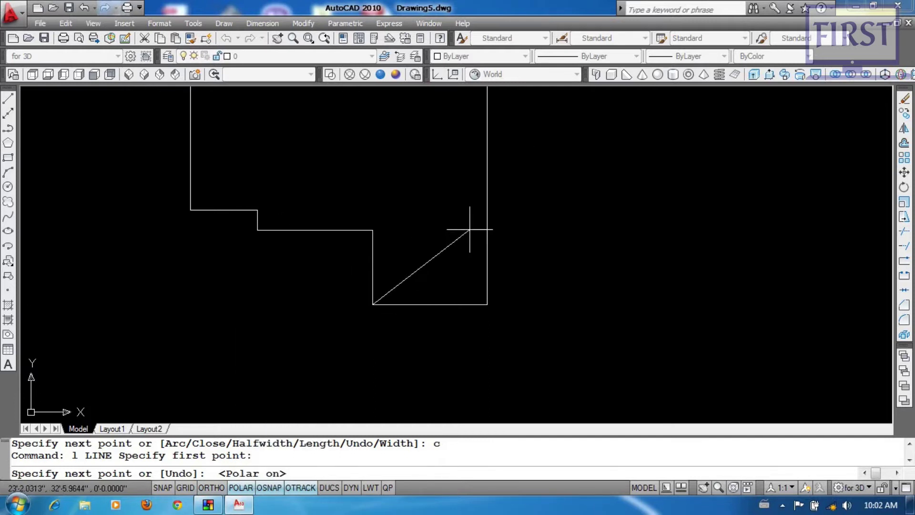
left_click(441, 237)
key("Return")
- Draw the hip line from the wing's bottom-right corner to meet the first one, and continue it vertically upward as the wing's ridge
key("Return")
left_click(487, 304)
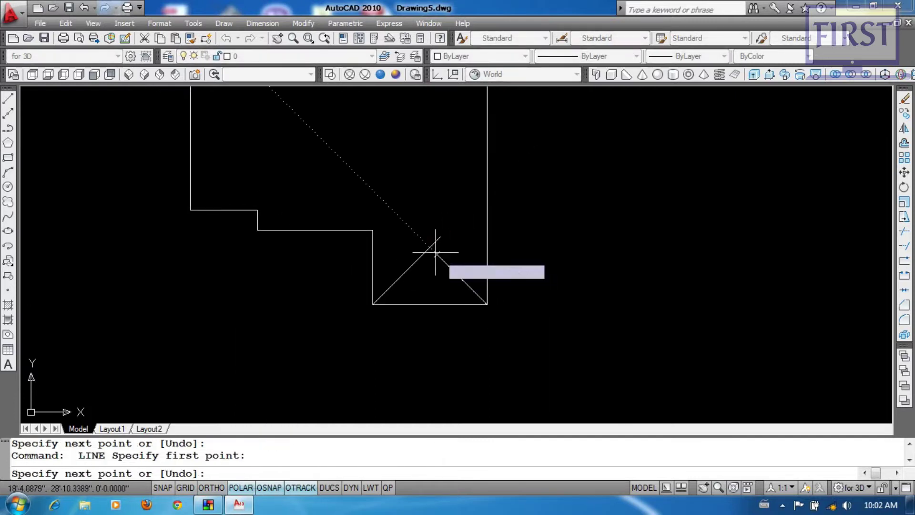
left_click(431, 246)
left_click(423, 150)
key("Return")
- Draw a line 36" up from the wing's inner corner and continue it at 45° toward the wing's ridge as a valley
key("Return")
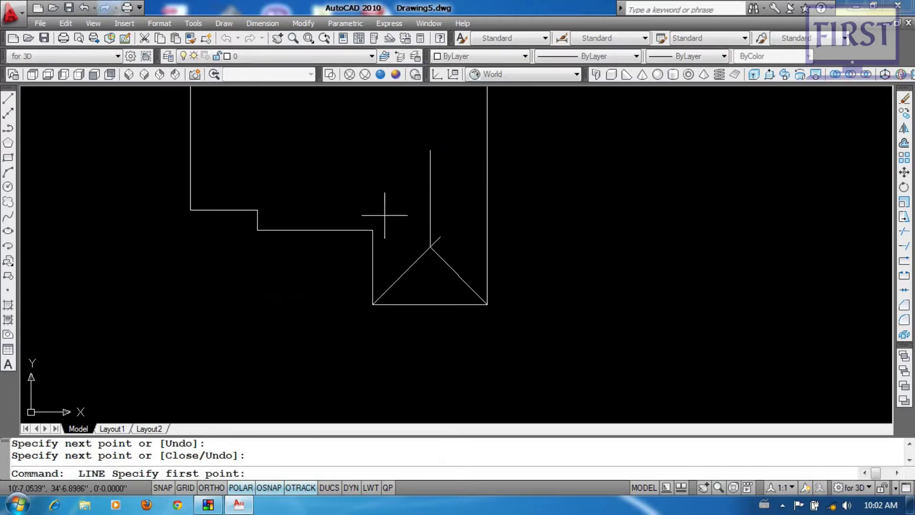
middle_click_drag(382, 224, 382, 256)
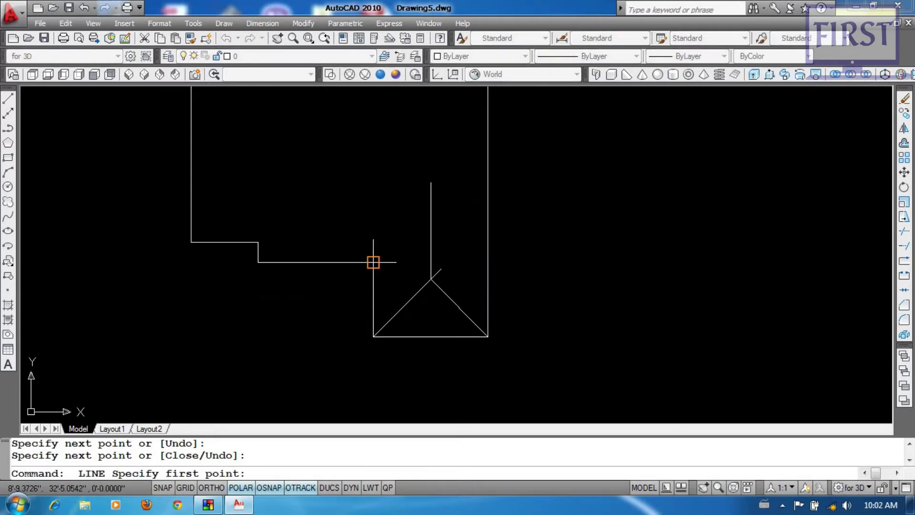
left_click(373, 262)
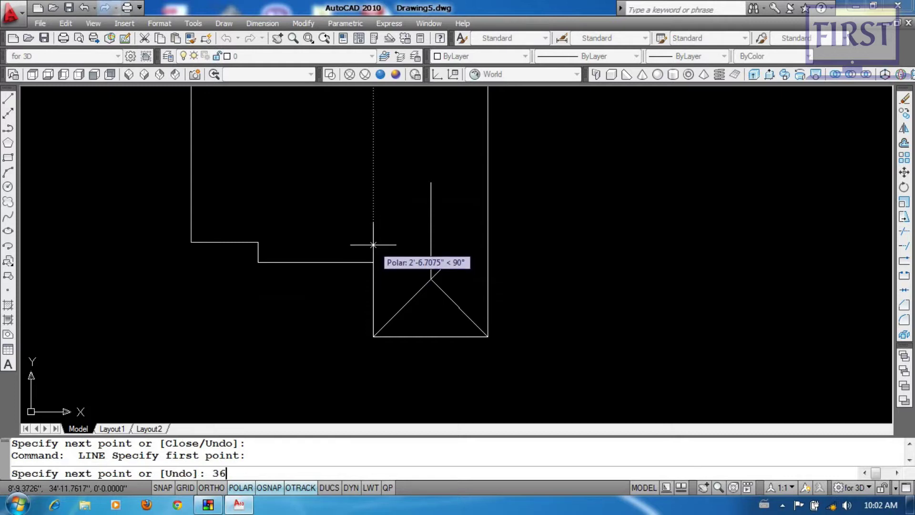
type("36")
key("Return")
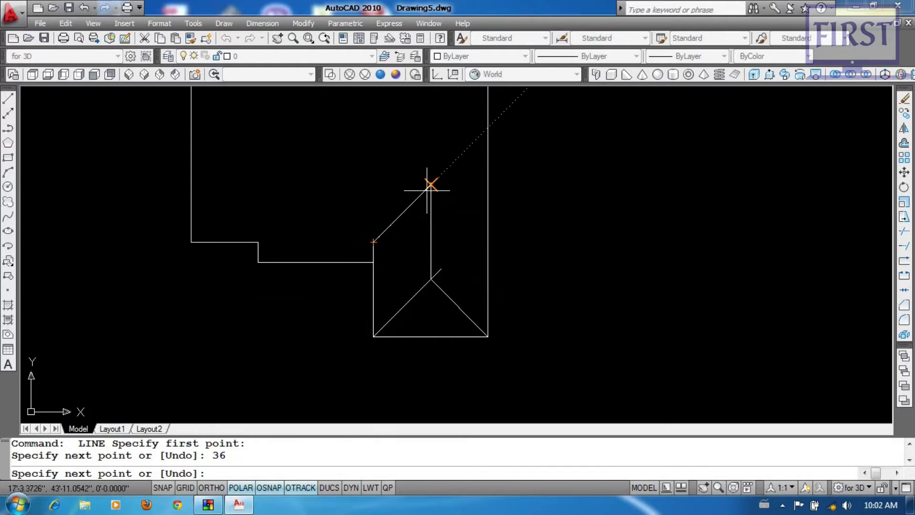
left_click(429, 186)
key("Return")
- Draw a 45° hip line inward from the lower-left corner of the main roof outline
scroll(452, 234, "up", 2)
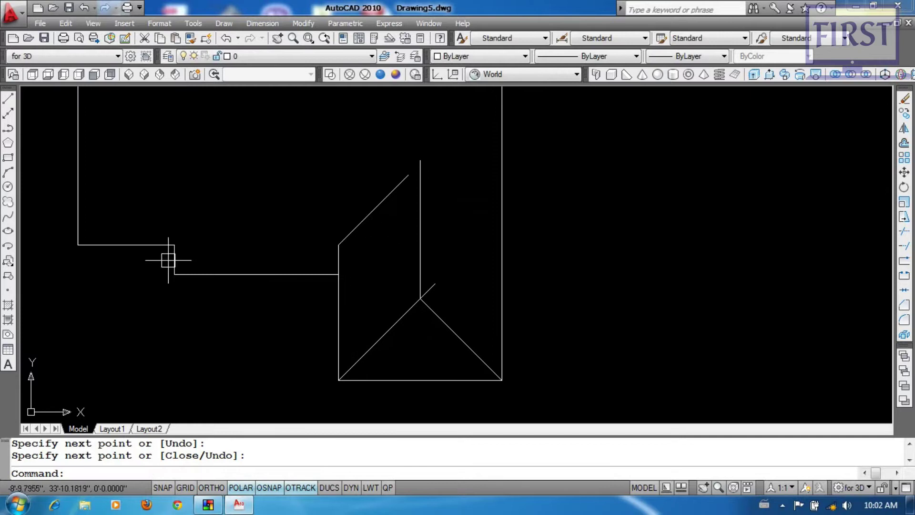
key("Return")
scroll(286, 324, "down", 2)
left_click(156, 275)
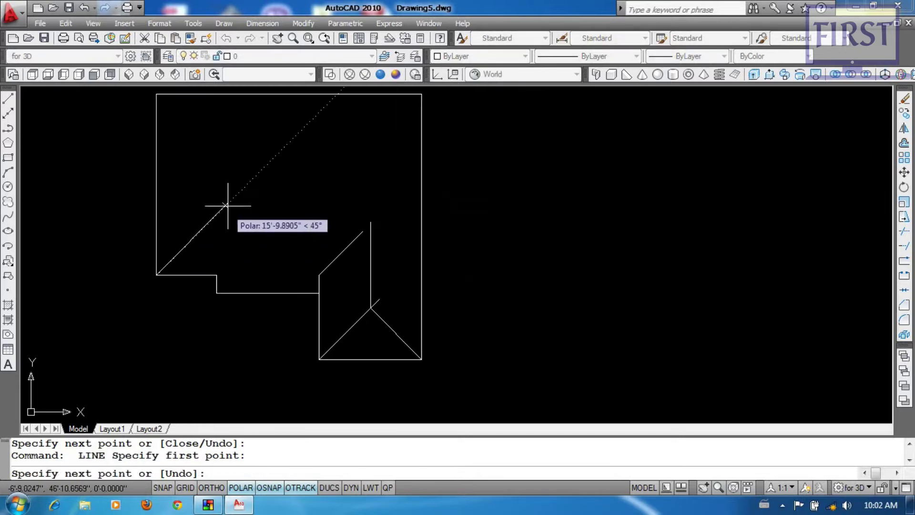
left_click(228, 204)
key("Return")
- Draw 45° hip lines inward from the two upper corners of the outline
key("Return")
left_click(157, 94)
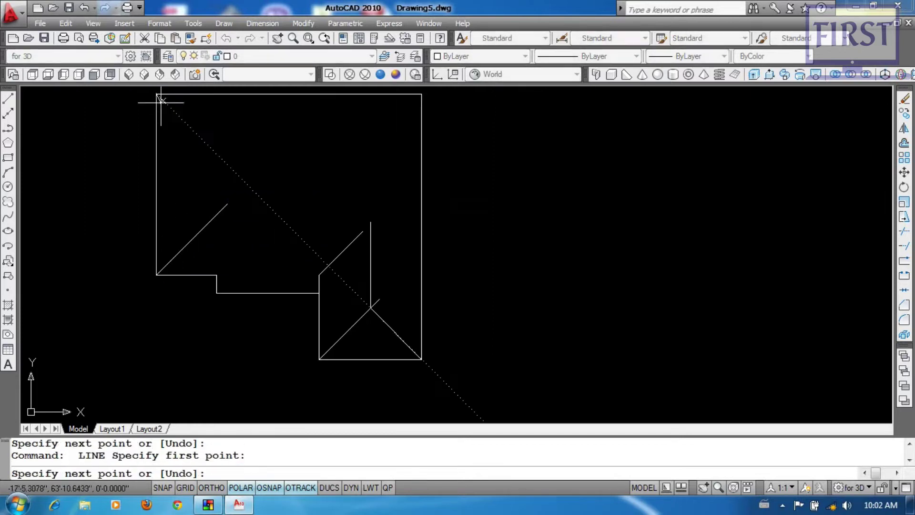
left_click(202, 139)
key("Return")
key("Return")
left_click(422, 94)
left_click(370, 145)
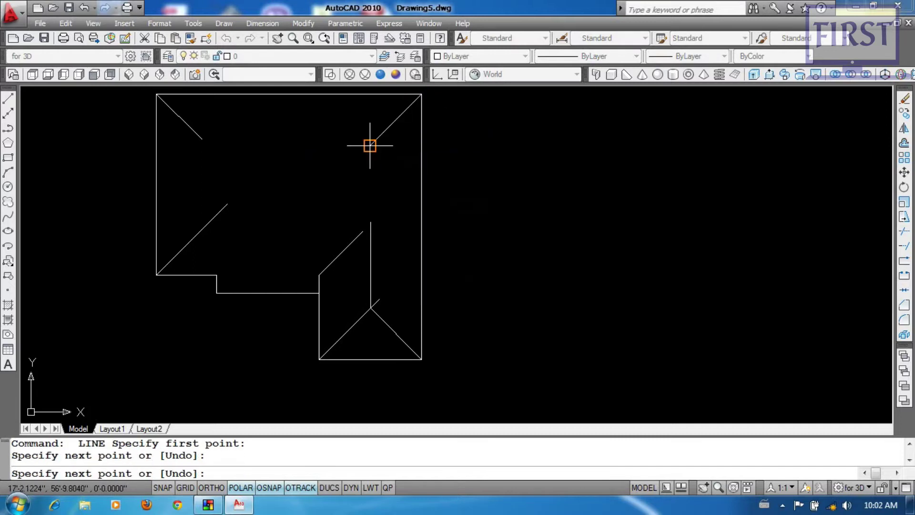
key("Return")
- Fillet the wing's ridge with its left hip line and with the valley line, using radius 0
middle_click_drag(319, 275, 348, 307)
type("f")
key("Return")
type("r")
key("Return")
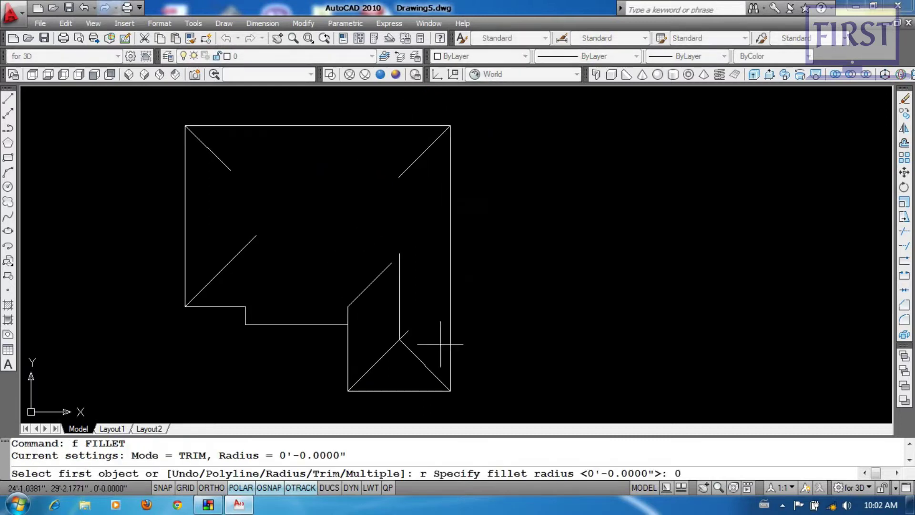
type("0")
key("Return")
left_click(399, 305)
left_click(388, 352)
key("Return")
left_click(401, 293)
left_click(384, 271)
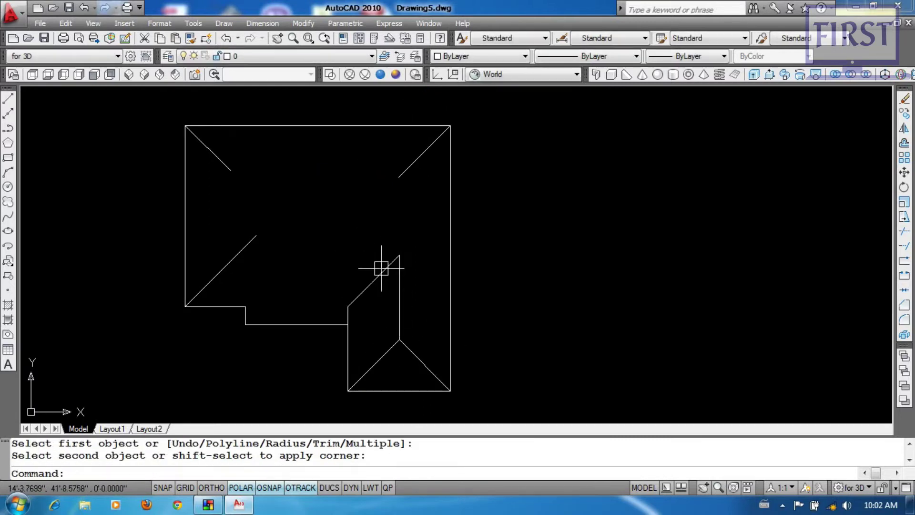
- Draw a 45° line up and to the left from the top end of the wing's ridge, redoing its end point once
middle_click_drag(414, 249, 419, 262)
type("l")
key("Return")
left_click(405, 268)
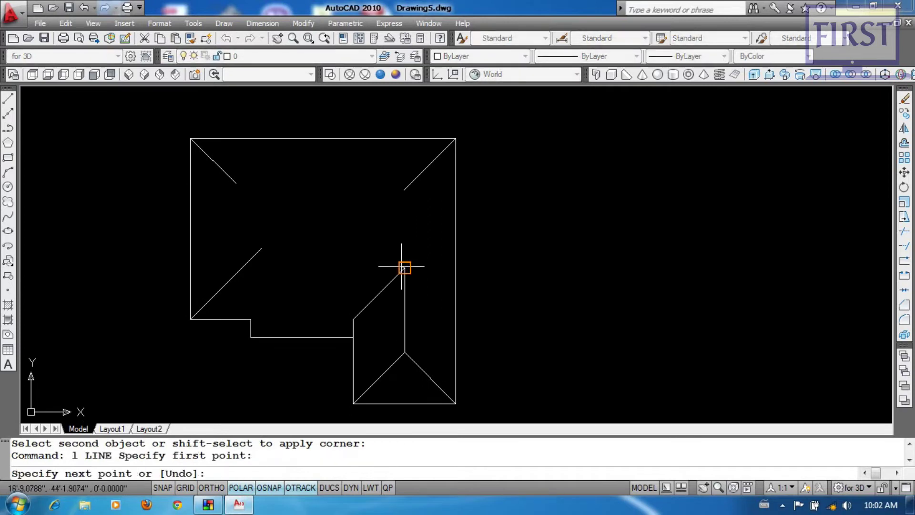
left_click(359, 231)
type("u")
key("Return")
left_click(364, 228)
key("Return")
- Fillet the new diagonal with the upper-right hip line, and the two left hip lines with each other, into sharp corners
type("f")
key("Return")
left_click(402, 262)
left_click(417, 177)
key("Return")
left_click(245, 264)
left_click(227, 178)
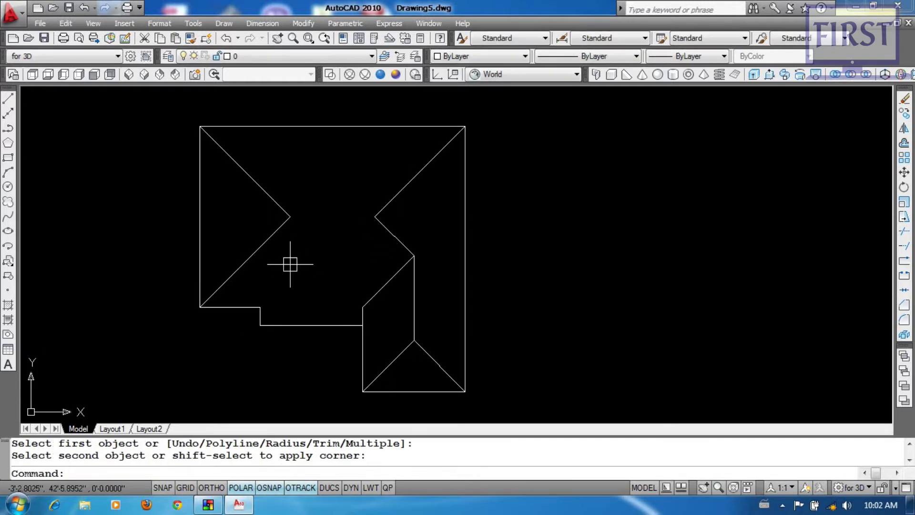
- Draw the main ridge line between the left hip intersection and the right hip intersection
type("l")
key("Return")
left_click(290, 216)
left_click(375, 216)
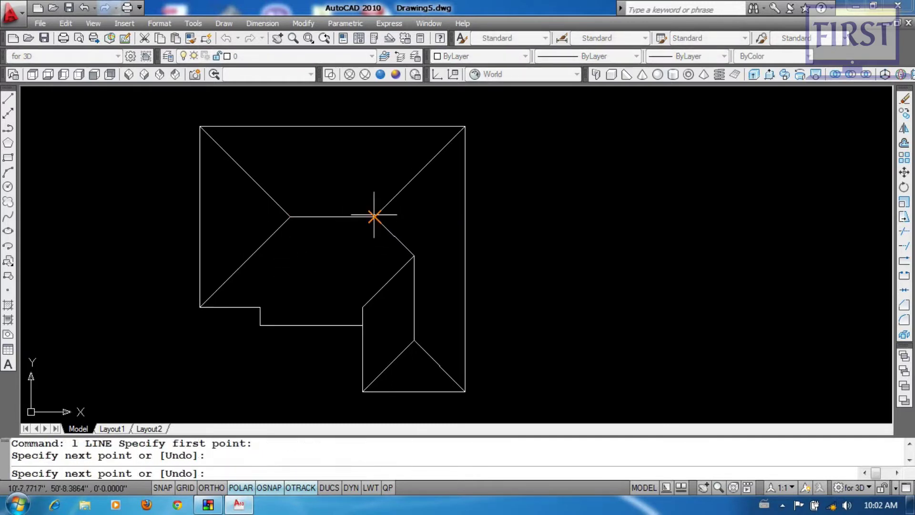
key("Return")
- Draw a vertical line and a horizontal line crossing it in the empty area beside the roof plan, with Ortho on
scroll(520, 298, "down", 2)
scroll(529, 279, "down", 2)
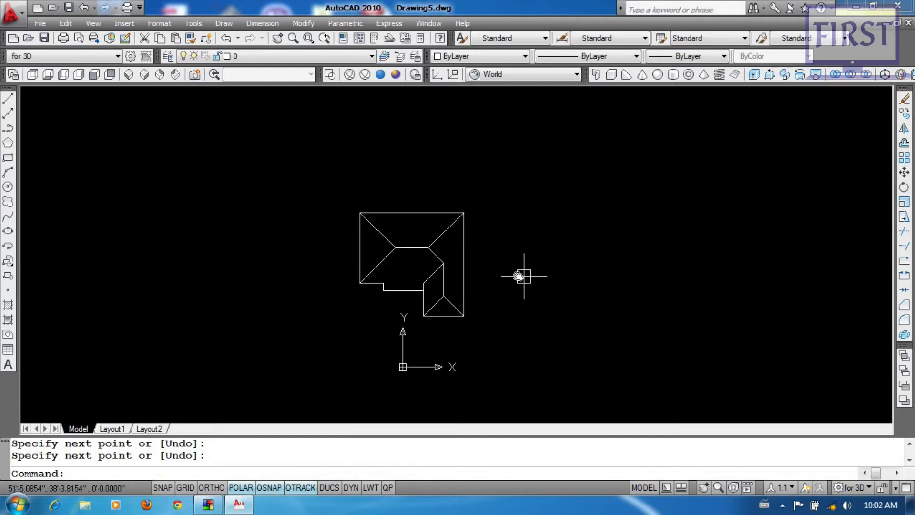
middle_click_drag(523, 274, 465, 269)
middle_click_drag(586, 280, 483, 291)
left_click(574, 282)
left_click(491, 227)
type("l")
key("Return")
left_click(599, 189)
key("F8")
left_click(599, 324)
key("Return")
key("Return")
left_click(526, 272)
left_click(716, 272)
key("Return")
middle_click_drag(744, 287, 626, 300)
scroll(626, 301, "up", 3)
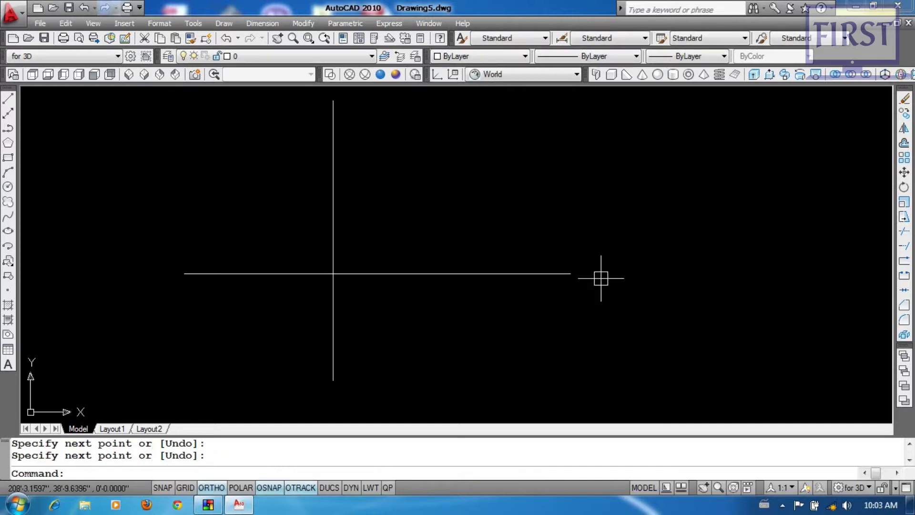
scroll(601, 278, "down", 2)
scroll(594, 284, "up", 1)
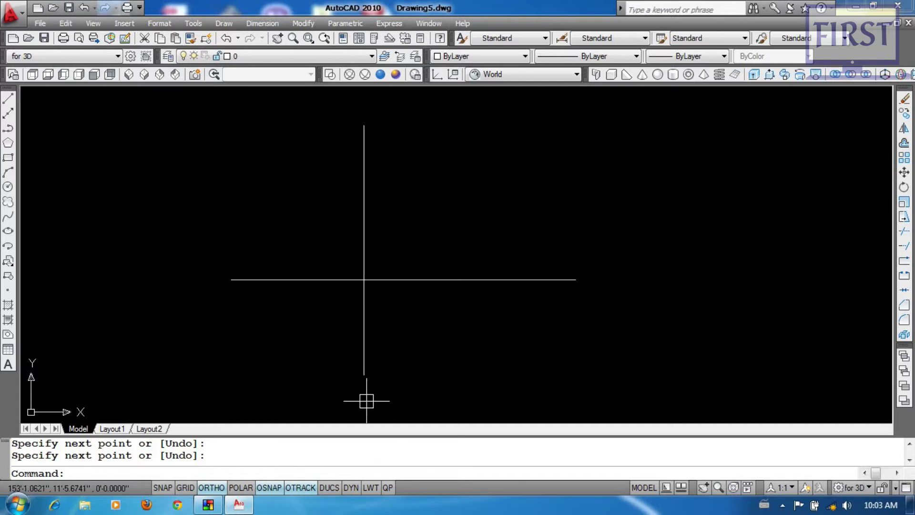
scroll(360, 400, "down", 2)
scroll(495, 331, "up", 1)
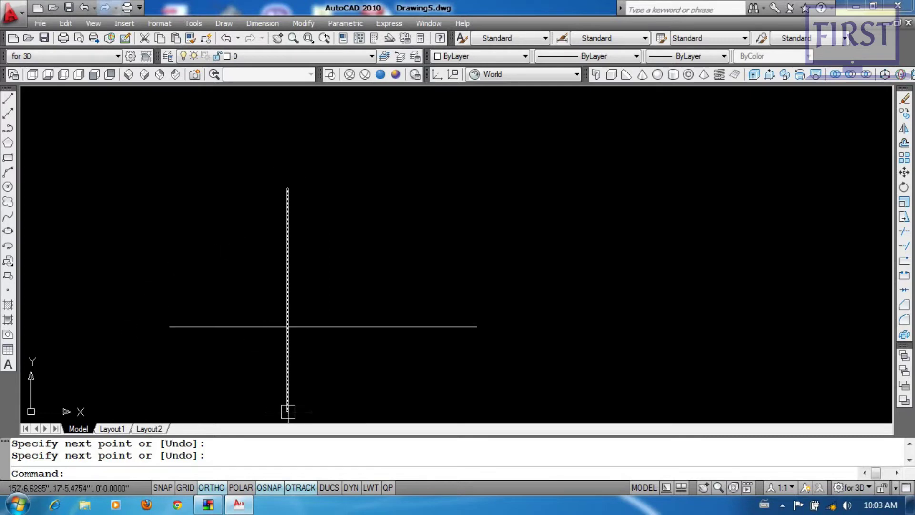
middle_click_drag(288, 408, 291, 381)
scroll(599, 279, "down", 2)
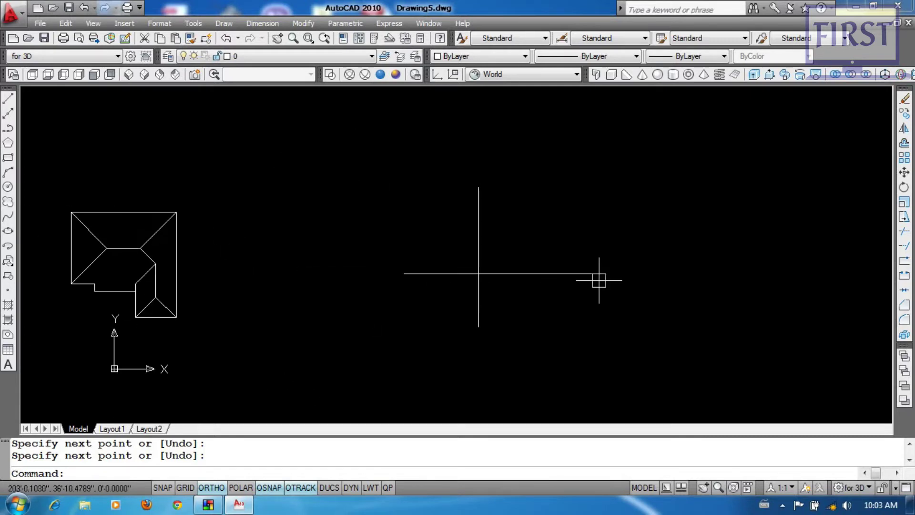
- Erase the two crossing lines beside the roof plan
left_click(535, 327)
left_click(433, 229)
type("e")
key("Return")
middle_click_drag(433, 229, 503, 215)
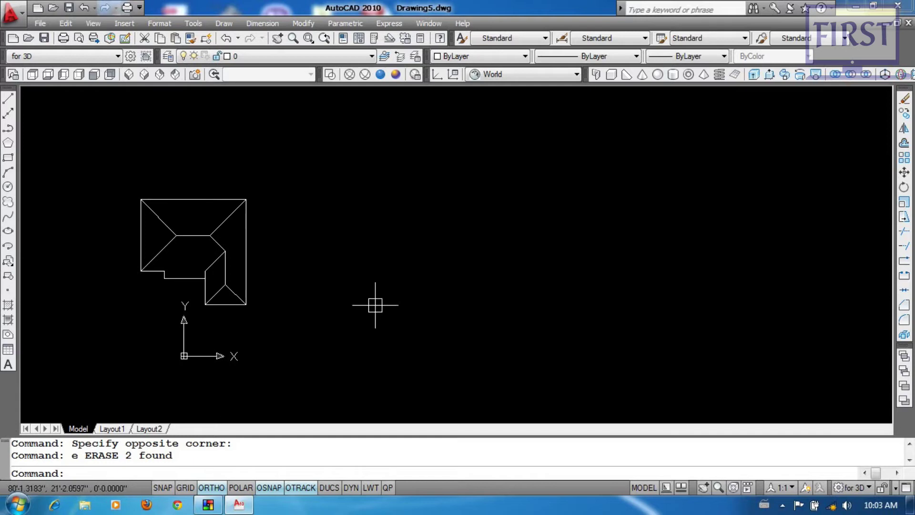
- Switch to the SW Isometric view and frame the roof plan
key("alt+v")
key("d")
key("s")
scroll(377, 303, "down", 4)
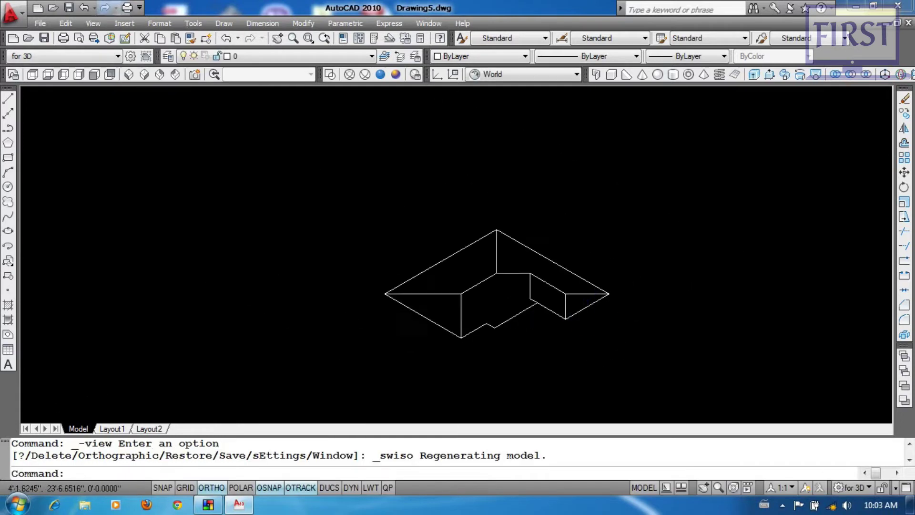
scroll(453, 344, "up", 2)
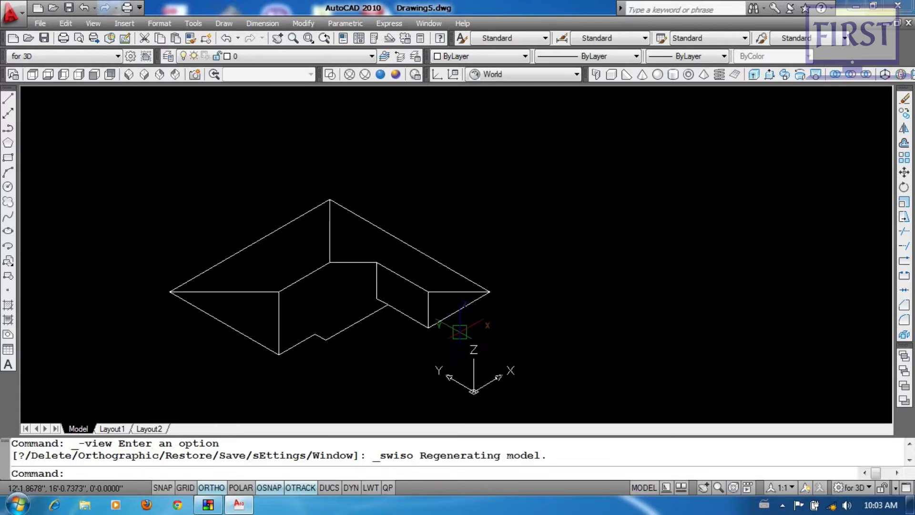
- Copy the whole roof plan along the X axis into the empty space beyond the original
type("o")
key("Return")
left_click(502, 168)
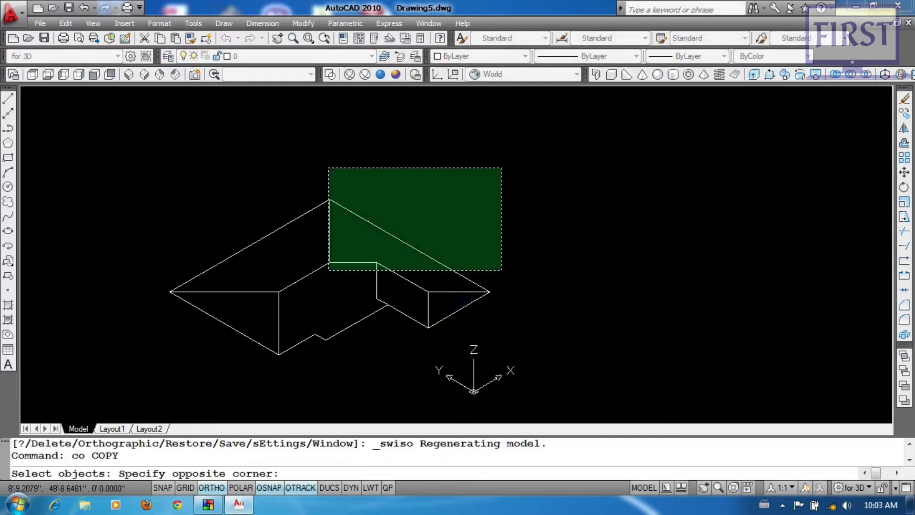
left_click(140, 377)
key("Return")
left_click(297, 345)
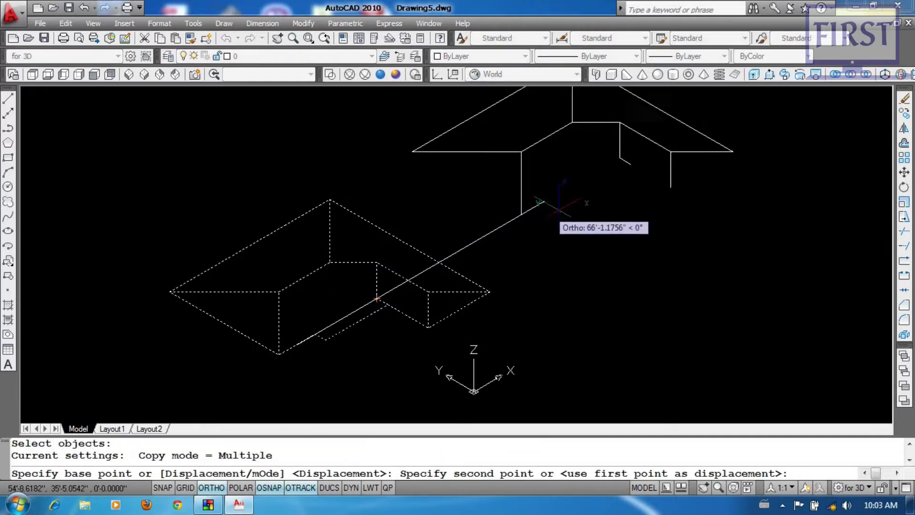
left_click(601, 170)
key("Return")
scroll(610, 267, "down", 2)
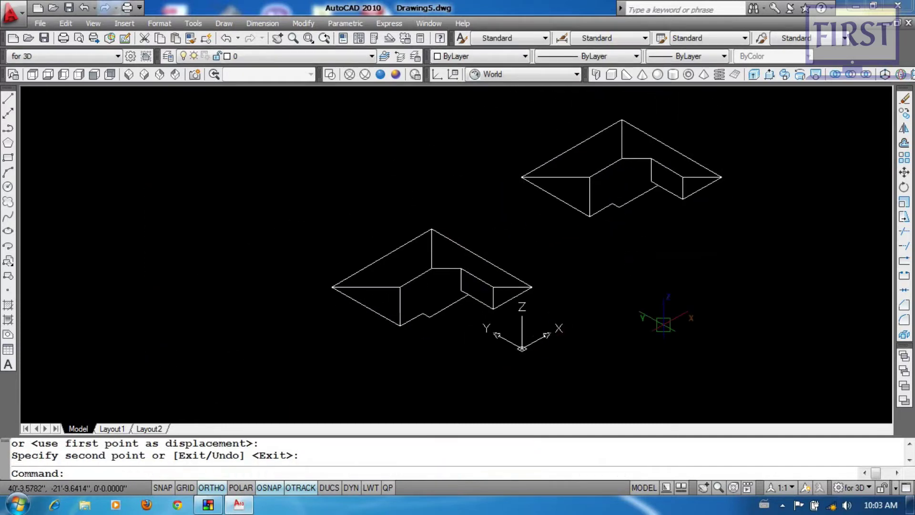
- Erase all the diagonal hip and valley lines of the copied roof, keeping only its outline and the two ridge lines
scroll(676, 267, "up", 4)
left_click(620, 200)
left_click(657, 212)
left_click(648, 240)
left_click(586, 241)
left_click(493, 184)
left_click(415, 171)
left_click(417, 159)
left_click(401, 117)
middle_click_drag(401, 113, 427, 247)
left_click(381, 181)
middle_click_drag(244, 278, 397, 169)
left_click(401, 296)
type("e")
key("Return")
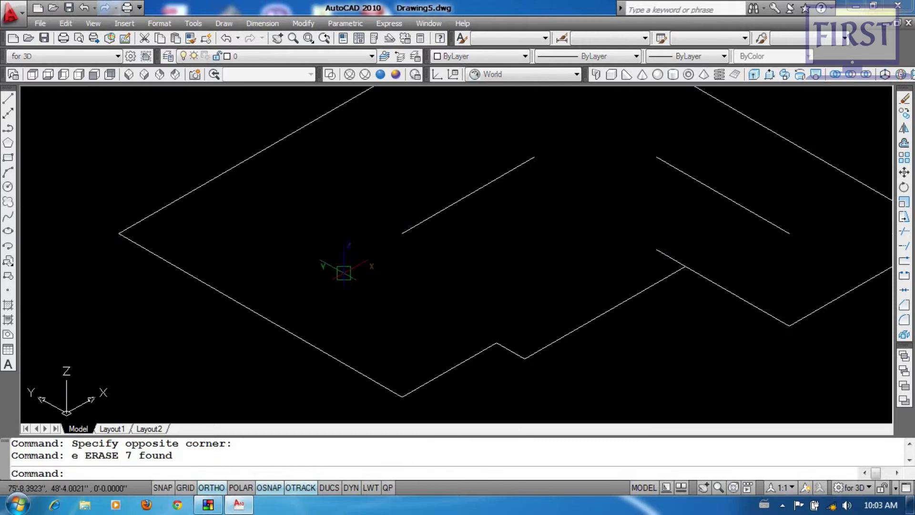
scroll(344, 273, "down", 4)
type("l")
key("Return")
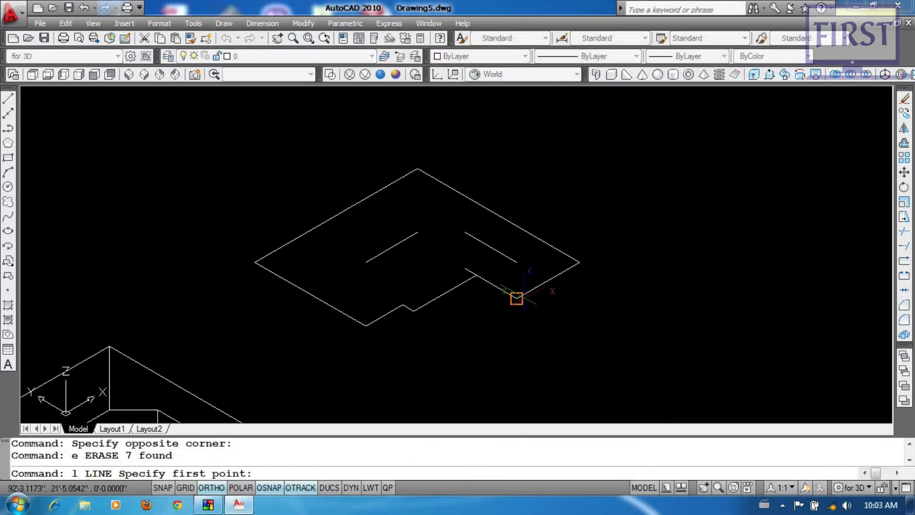
key("Escape")
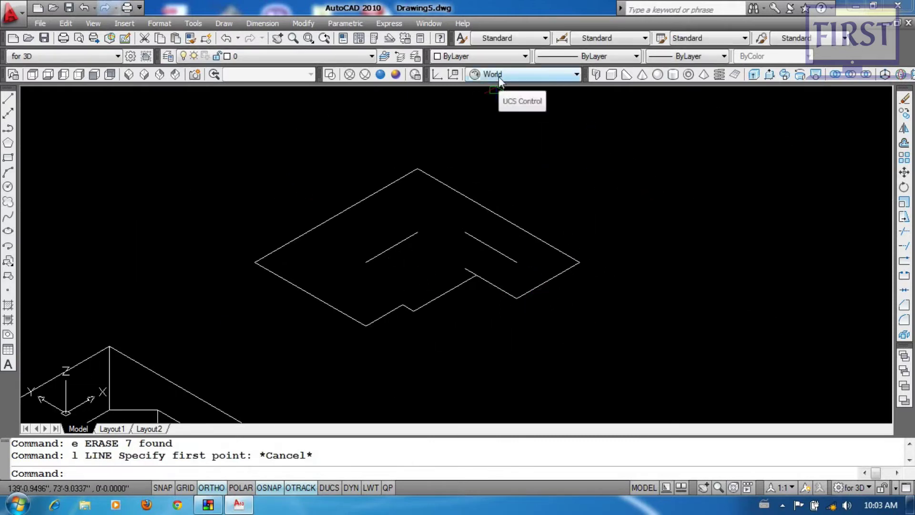
type("l")
key("Return")
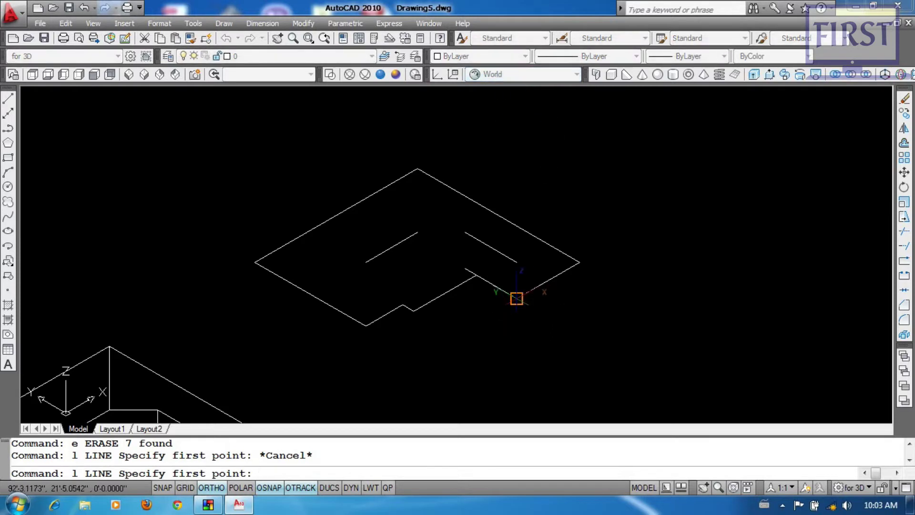
left_click(580, 262)
scroll(262, 395, "down", 3)
middle_click_drag(261, 395, 297, 336)
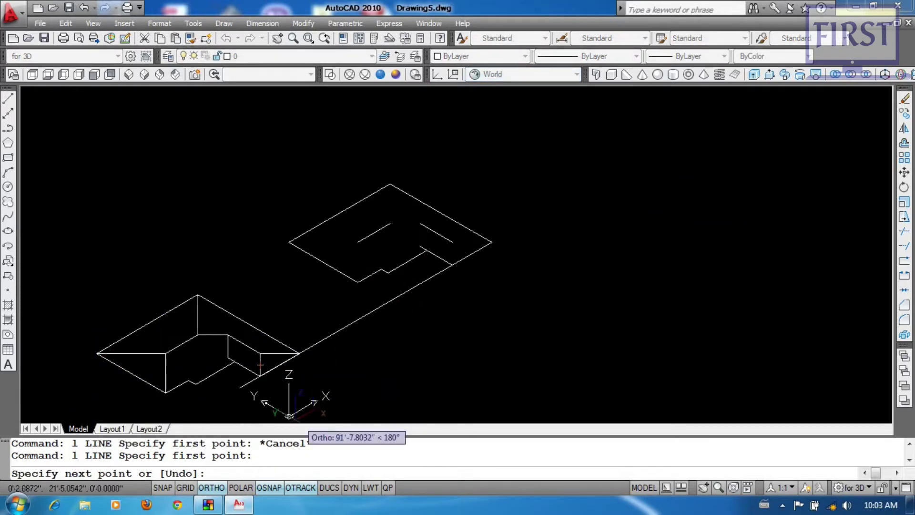
scroll(505, 240, "up", 4)
middle_click_drag(505, 241, 537, 270)
type("@111<0<25")
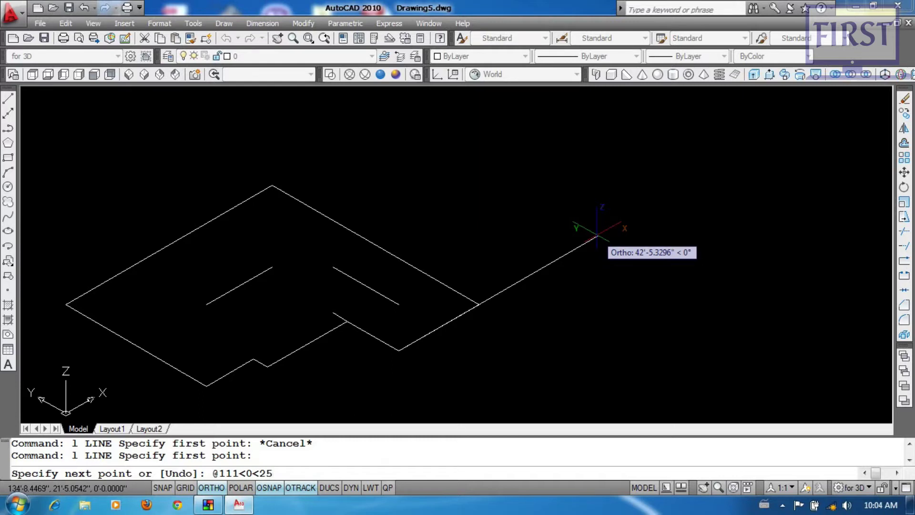
key("Return")
key("Return")
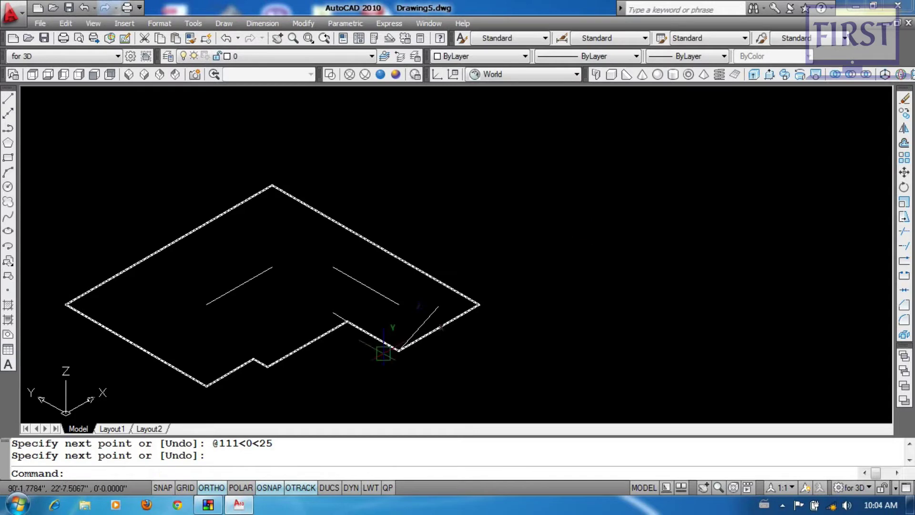
left_click_drag(241, 448, 213, 440)
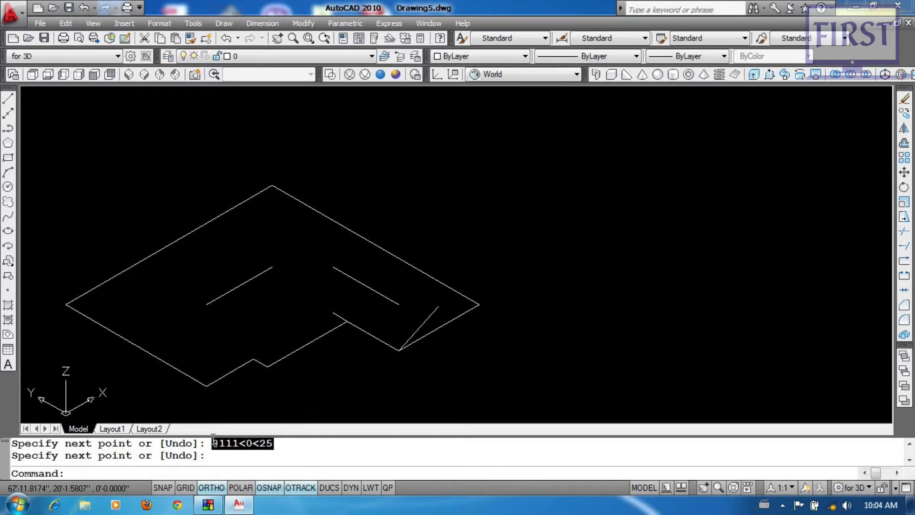
right_click(223, 440)
left_click(254, 366)
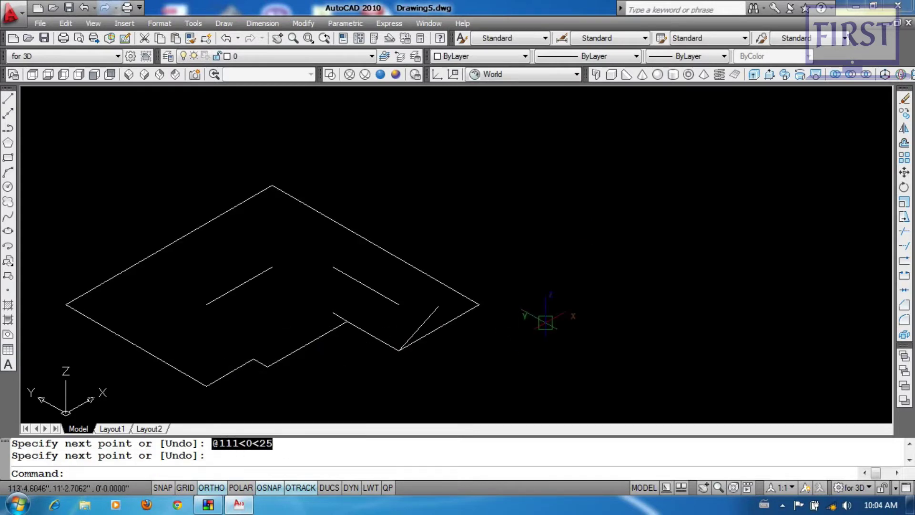
left_click(511, 361)
key("ctrl+v")
left_click(449, 353)
type("sc")
key("Return")
left_click(451, 350)
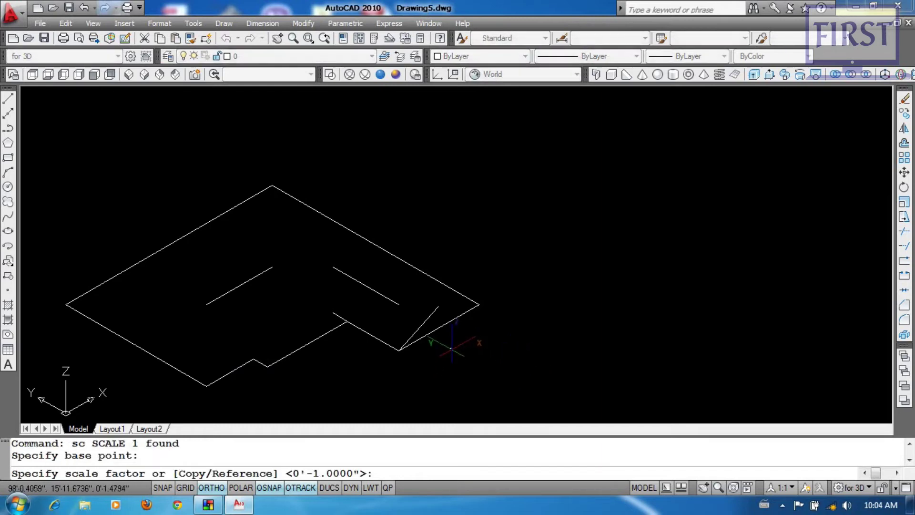
left_click(499, 317)
key("Return")
key("Escape")
key("Escape")
type("m")
key("Return")
left_click(482, 205)
left_click(396, 157)
key("Return")
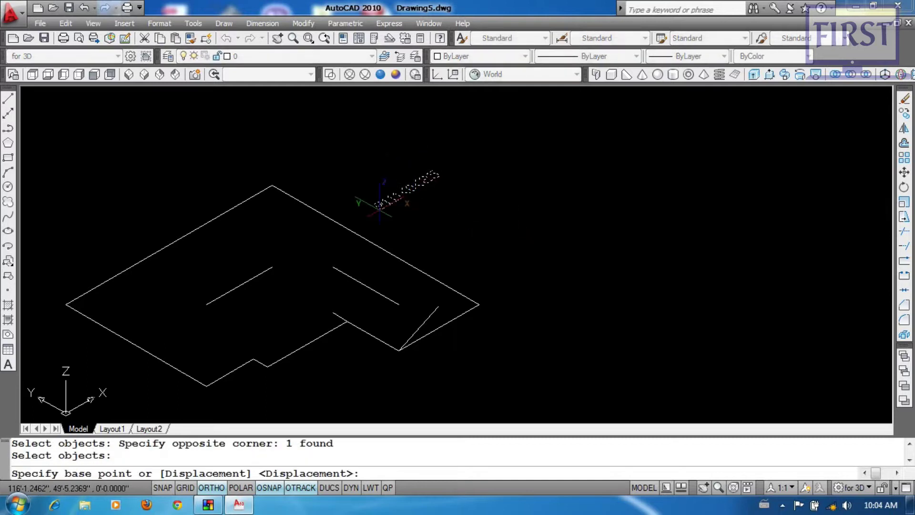
left_click(378, 206)
scroll(482, 315, "up", 2)
left_click(414, 329)
key("Return")
left_click(457, 310)
key("Return")
left_click(578, 306)
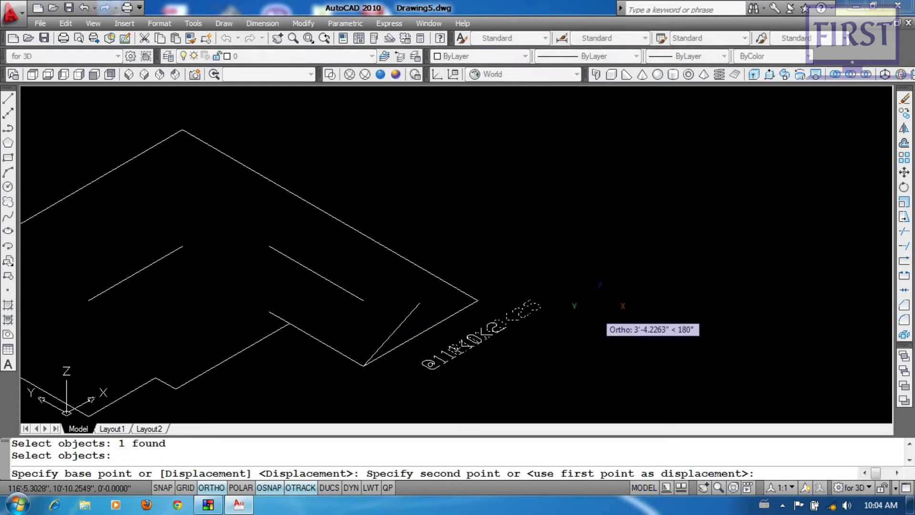
left_click(473, 366)
scroll(473, 367, "up", 2)
scroll(534, 345, "up", 2)
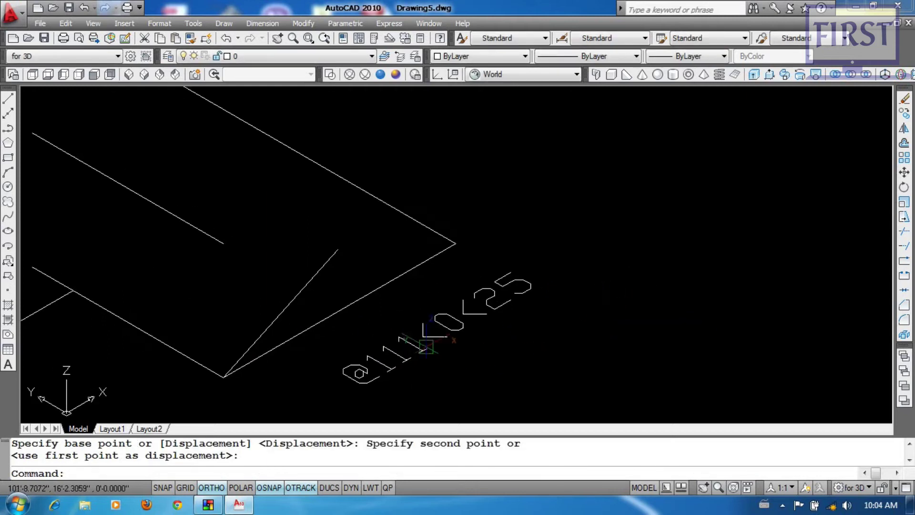
left_click(424, 339)
double_click(424, 339)
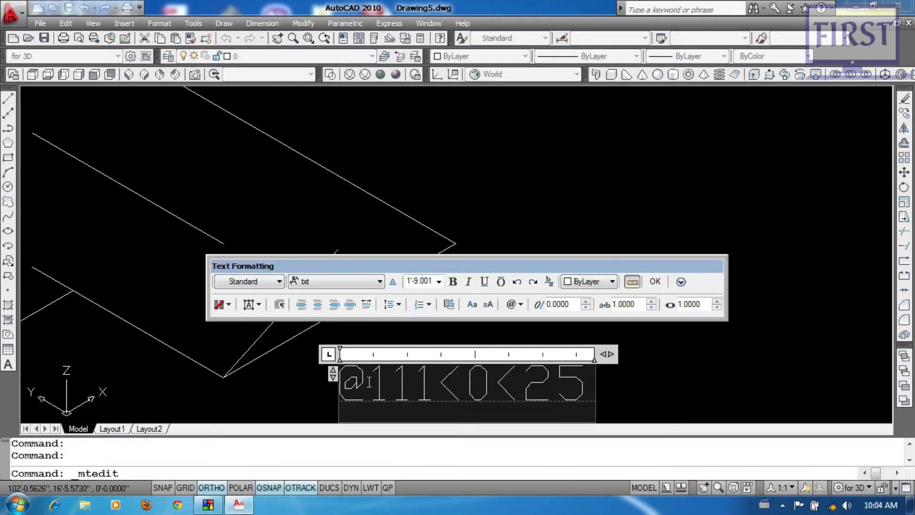
left_click(357, 286)
scroll(355, 335, "down", 3)
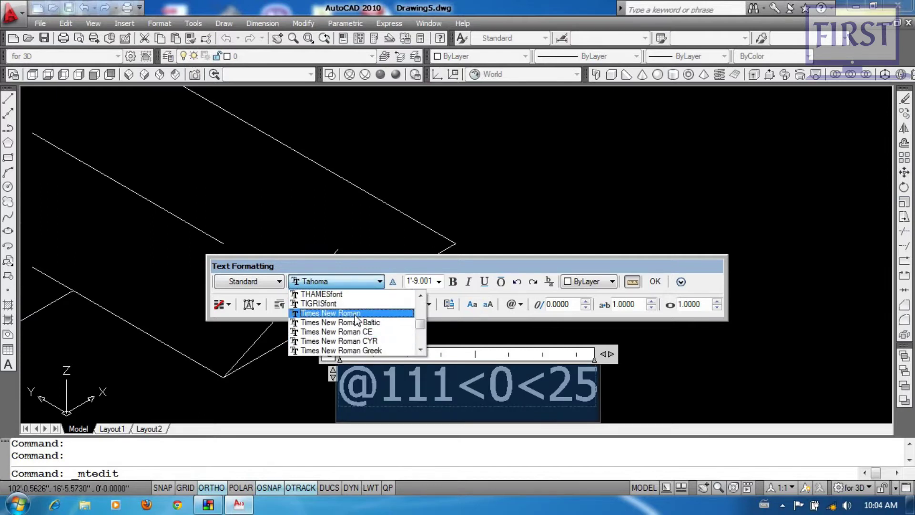
left_click(334, 312)
left_click(655, 281)
scroll(456, 261, "up", 5)
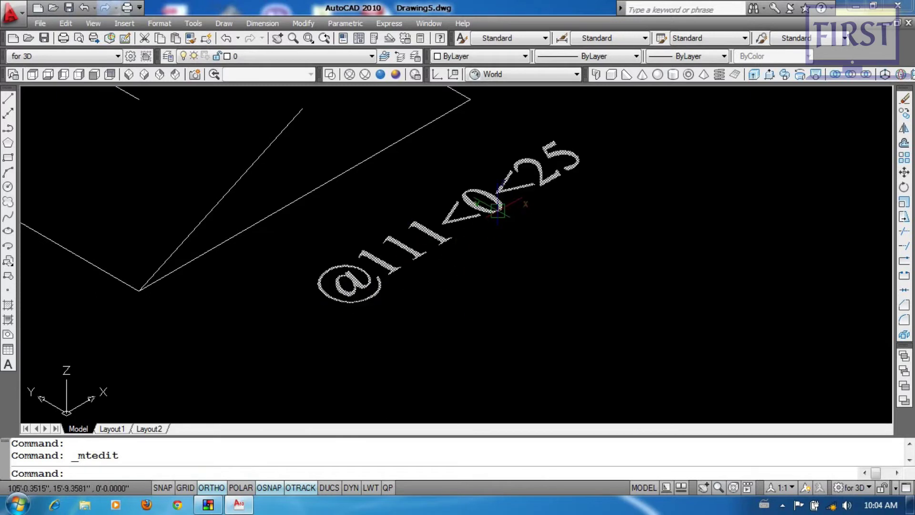
key("Escape")
- Mirror the sloped line about the midpoint of the wing's end eave, keeping the original
scroll(505, 253, "down", 3)
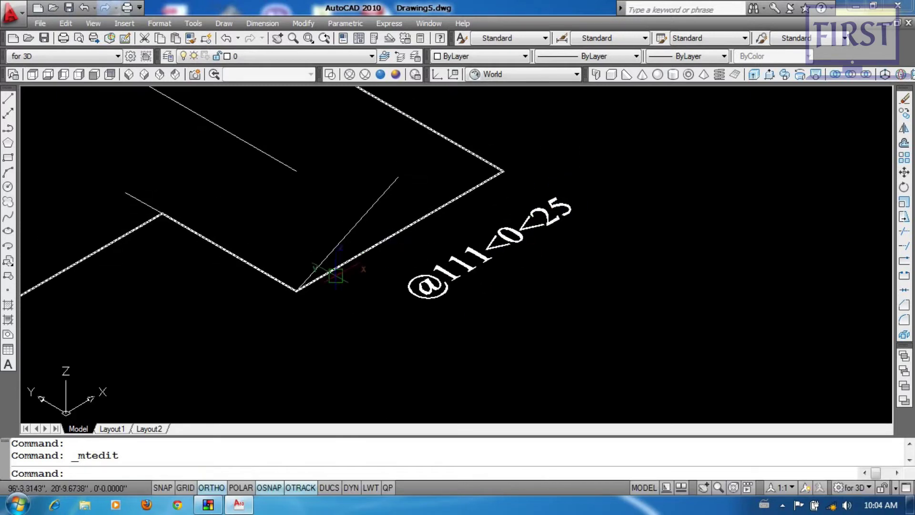
middle_click_drag(430, 271, 448, 280)
type("mi")
key("Return")
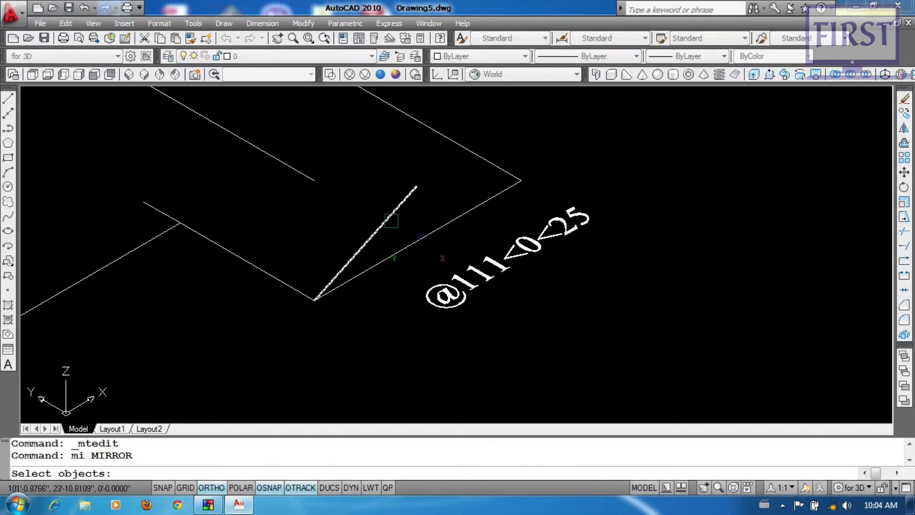
left_click(381, 226)
key("Return")
left_click(417, 241)
left_click(593, 311)
key("Return")
- Fillet the two sloped lines with radius 0 so they meet in a sharp apex
middle_click_drag(547, 274, 555, 287)
type("f")
key("Return")
type("r")
key("Return")
type("0")
key("Return")
left_click(470, 195)
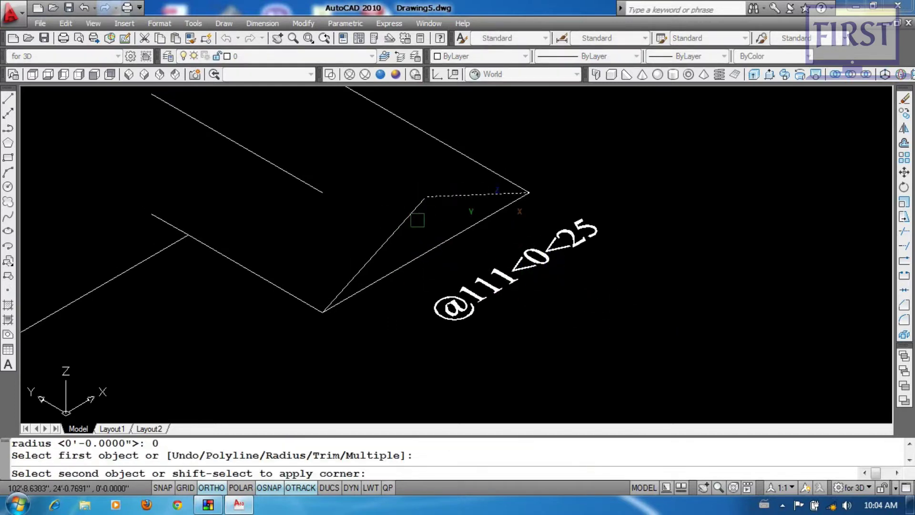
left_click(410, 260)
middle_click_drag(414, 262, 418, 266)
- Move the wing's ridge line by the distance from the end eave's midpoint to the apex of the sloped lines
type("m")
key("Return")
left_click(311, 227)
left_click(280, 180)
key("Return")
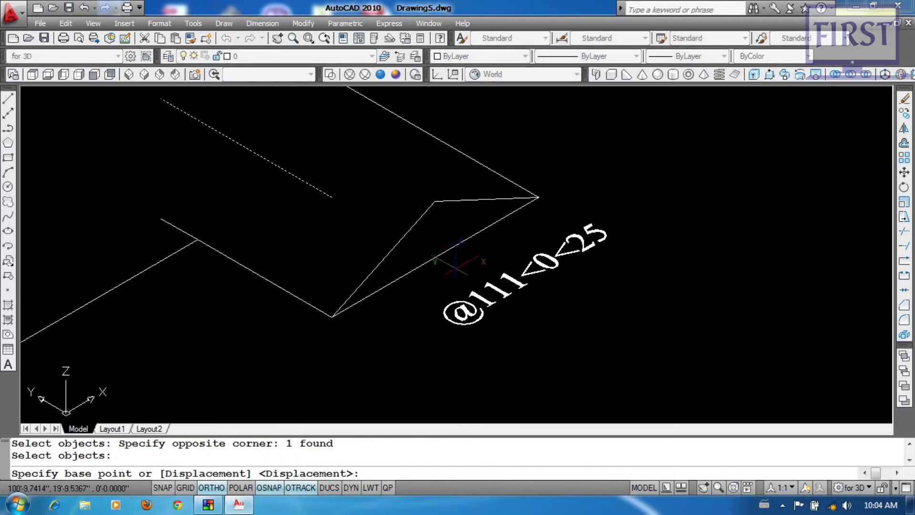
left_click(435, 257)
left_click(434, 200)
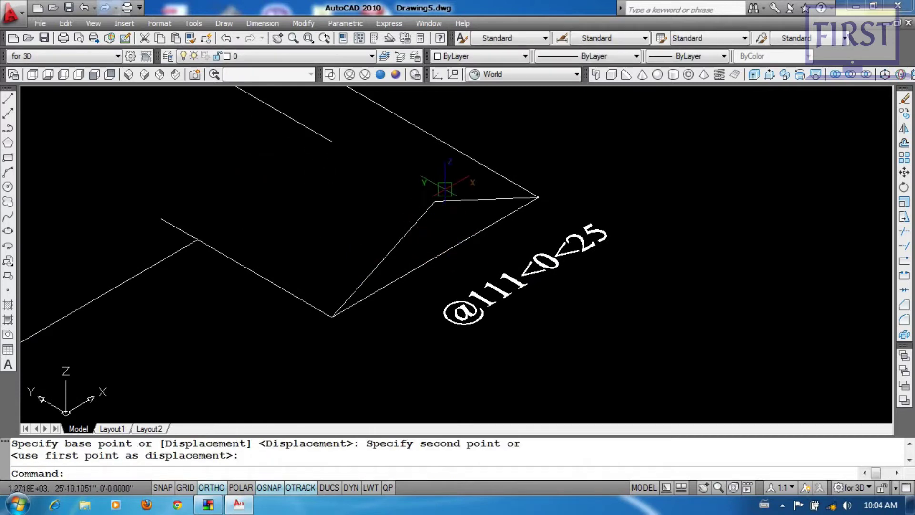
left_click(443, 184)
left_click(415, 231)
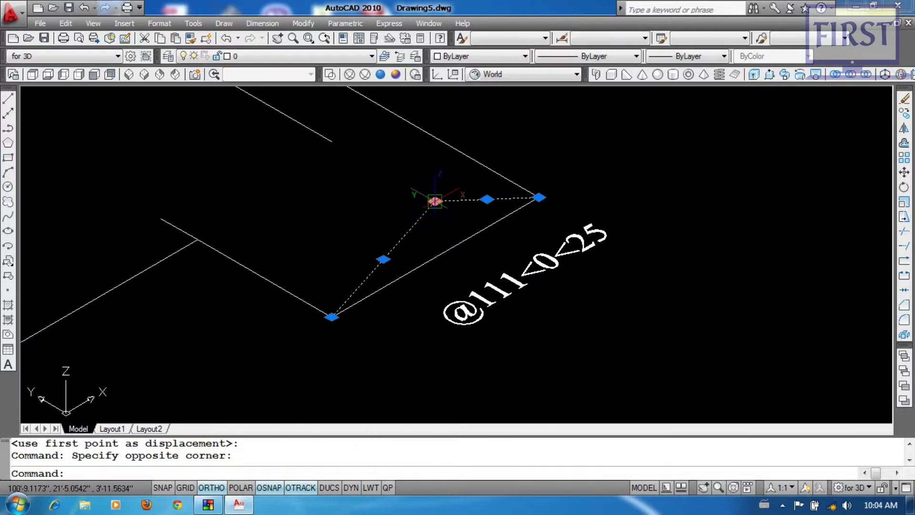
left_click(435, 200)
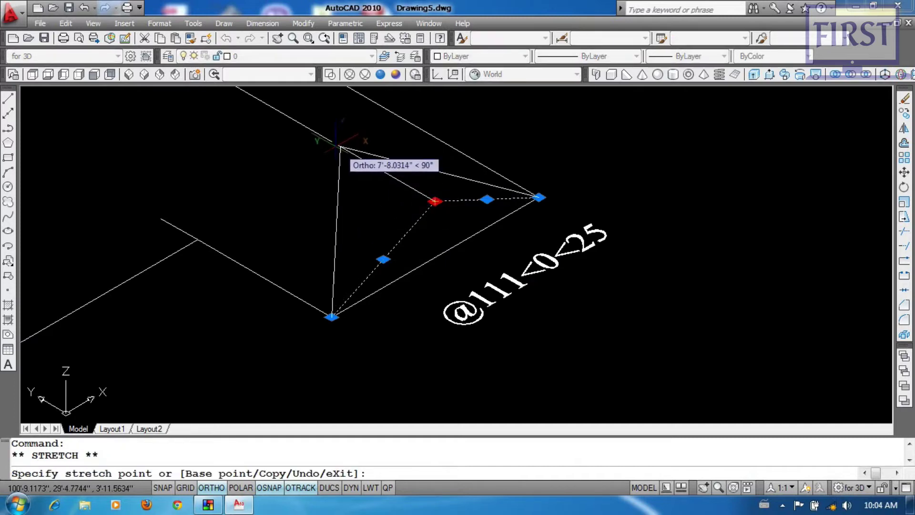
key("Escape")
key("Escape")
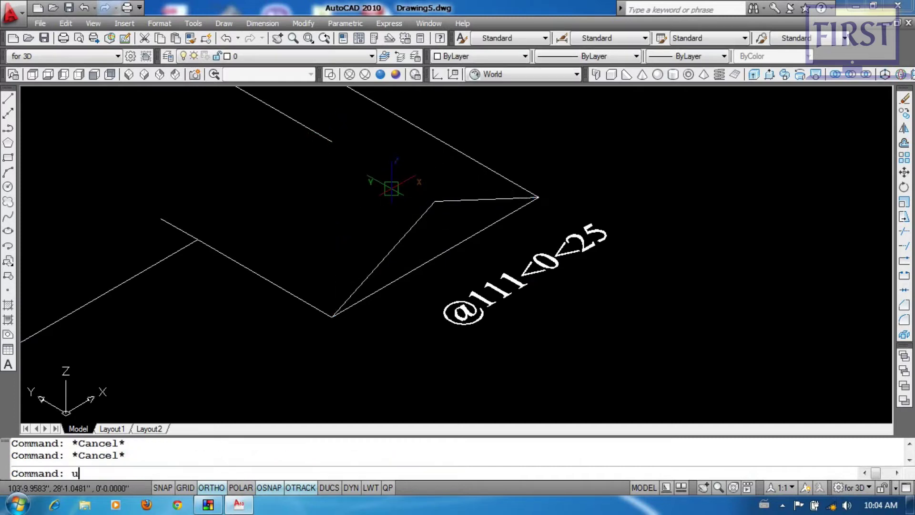
- Undo the last move of the wing's ridge line
type("u")
key("Return")
- Raise the wing's ridge line vertically, using the end eave's midpoint as base point and the sloped lines' apex as second point
key("Return")
key("Return")
left_click(359, 229)
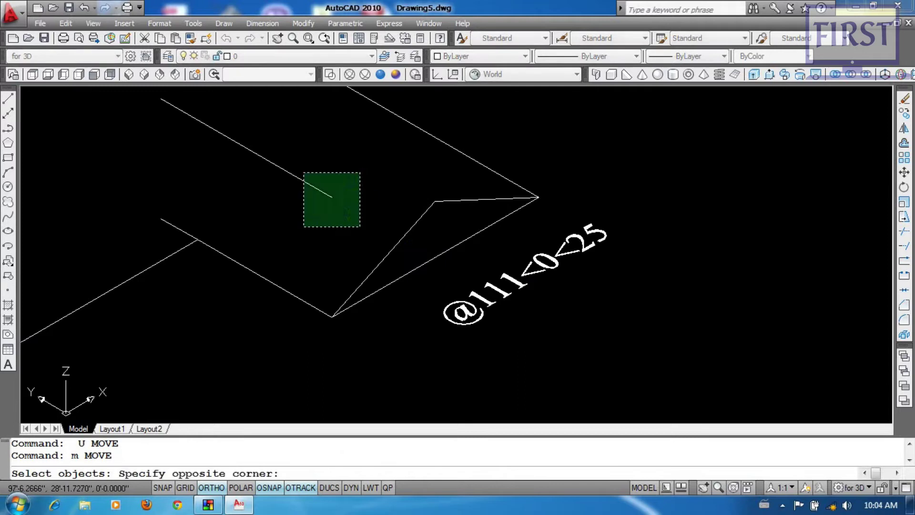
left_click(303, 174)
key("Return")
scroll(336, 203, "down", 2)
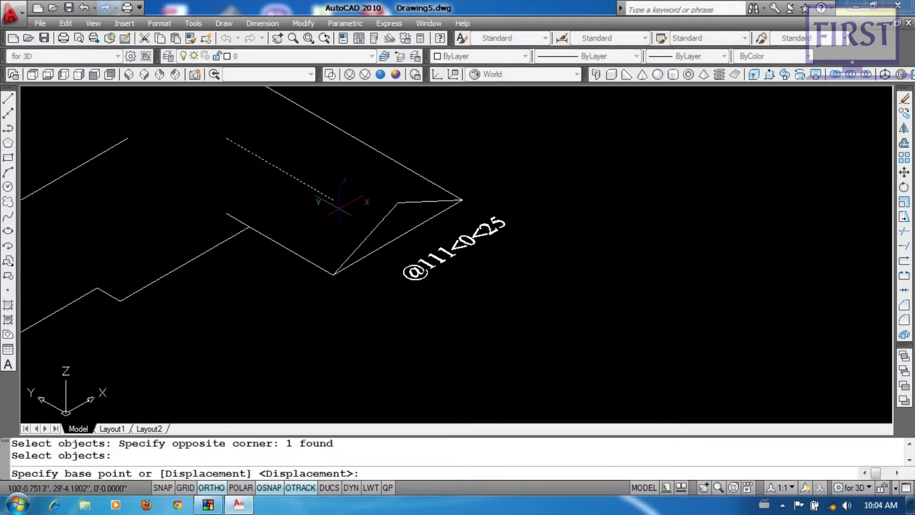
left_click(333, 199)
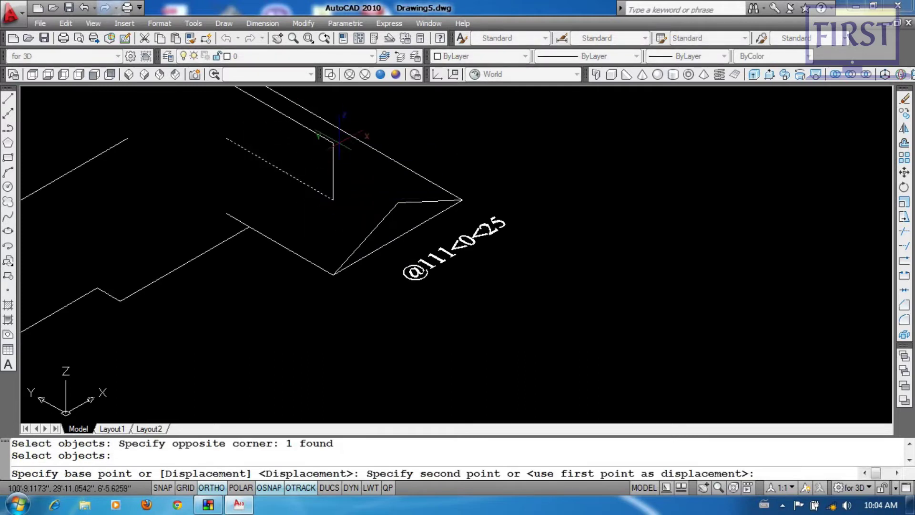
key("Escape")
key("Return")
left_click(398, 238)
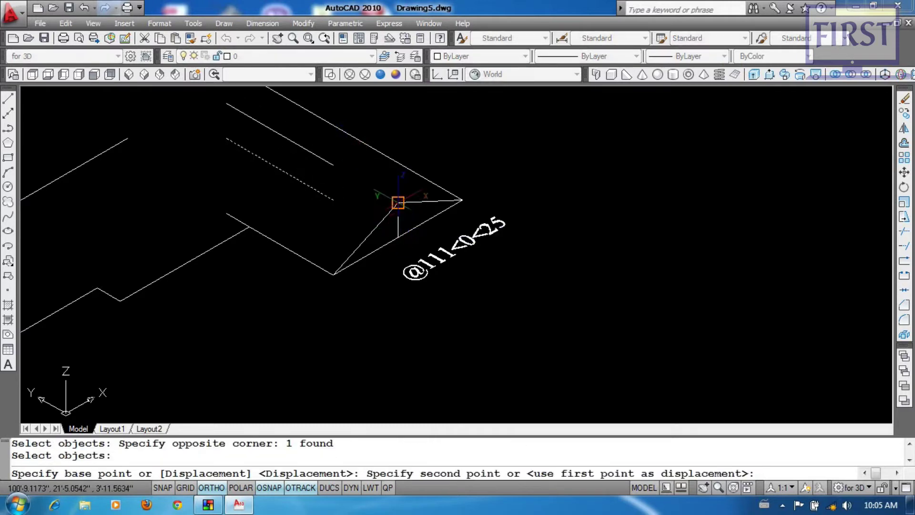
left_click(398, 200)
- Stretch the shared apex of the two sloped lines to the near end of the raised wing ridge
scroll(399, 200, "up", 3)
left_click(373, 229)
left_click(391, 209)
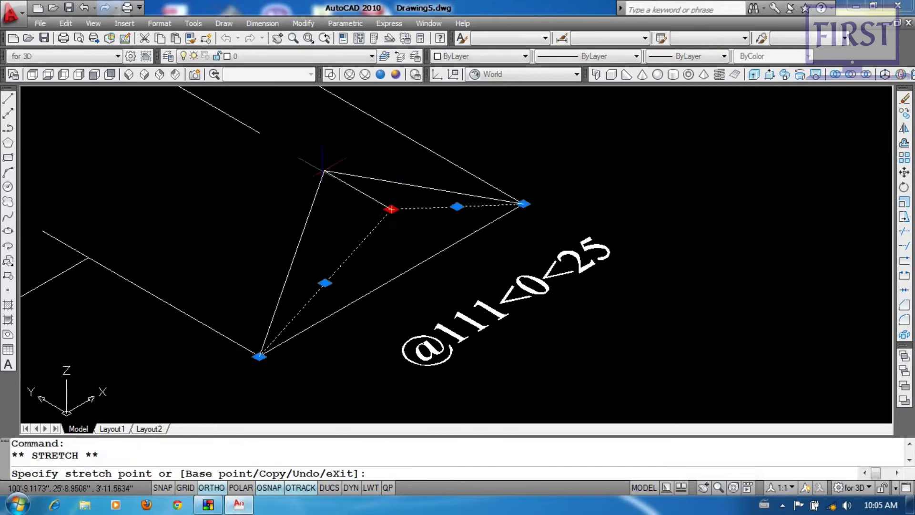
middle_click_drag(391, 209, 477, 295)
scroll(339, 233, "down", 4)
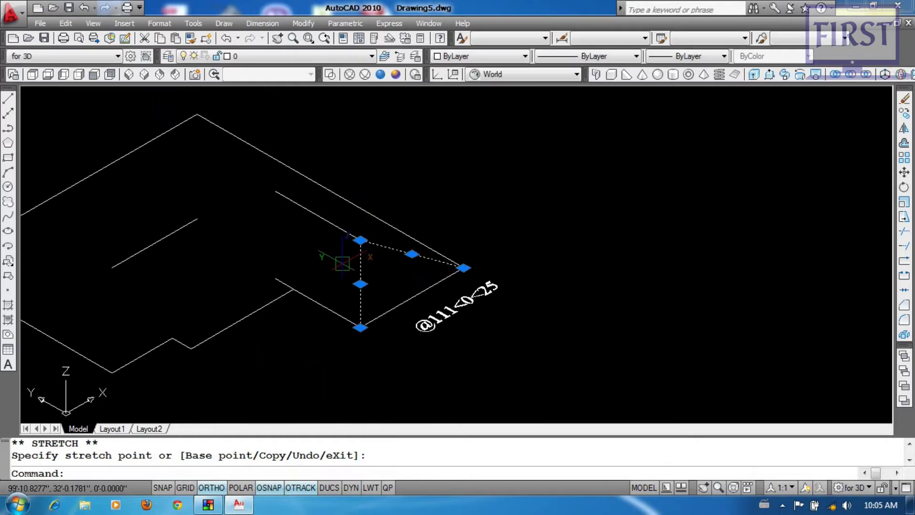
- Copy the wing's front hip line from its eave corner to the inner end of the wing's front eave as the valley line
key("Escape")
type("co")
key("Return")
left_click(361, 291)
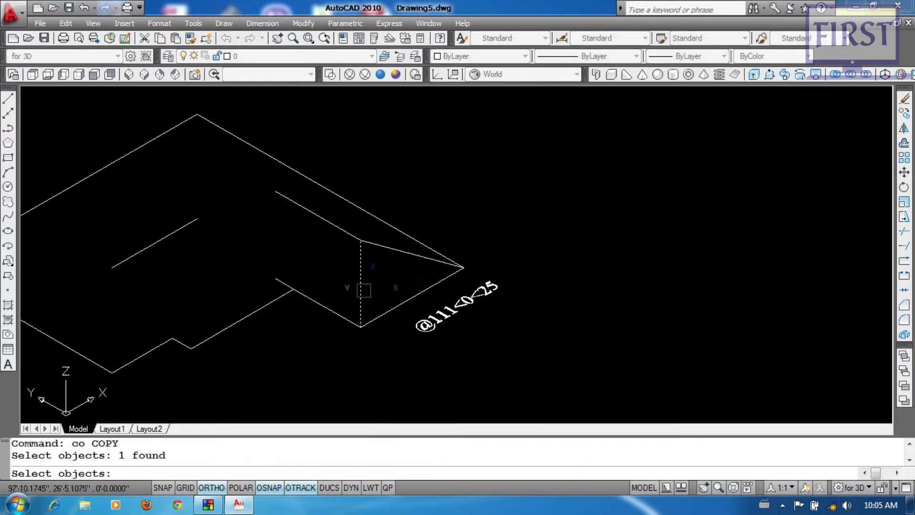
key("Return")
left_click(361, 327)
left_click(276, 279)
key("Return")
middle_click_drag(307, 349, 369, 309)
middle_click_drag(140, 356, 213, 350)
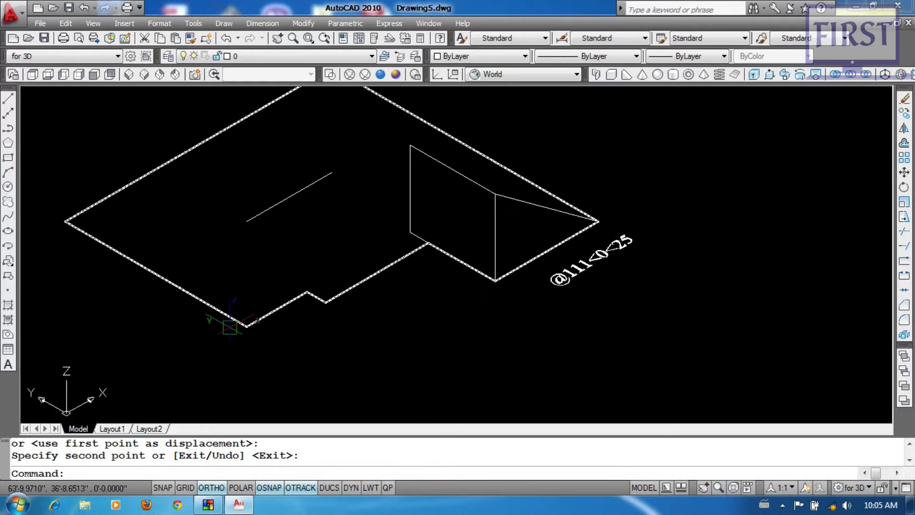
middle_click_drag(228, 293, 247, 295)
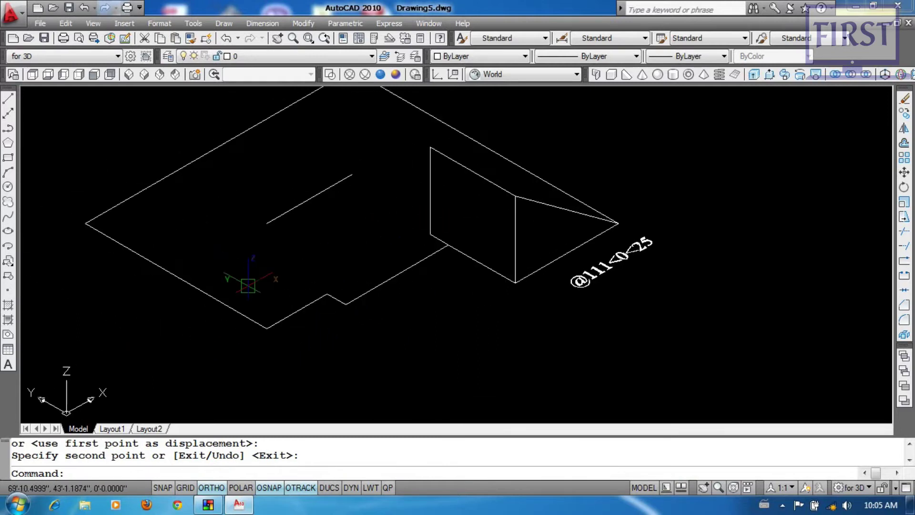
type("l")
key("Return")
left_click(266, 328)
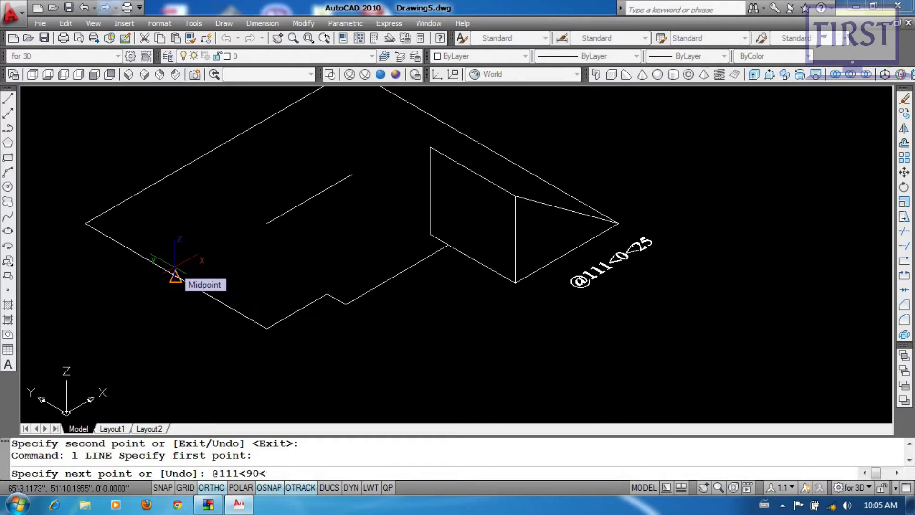
key("Return")
key("Return")
- Mirror the slope line about an axis through the main block's end eave midpoint, keeping the original
type("m")
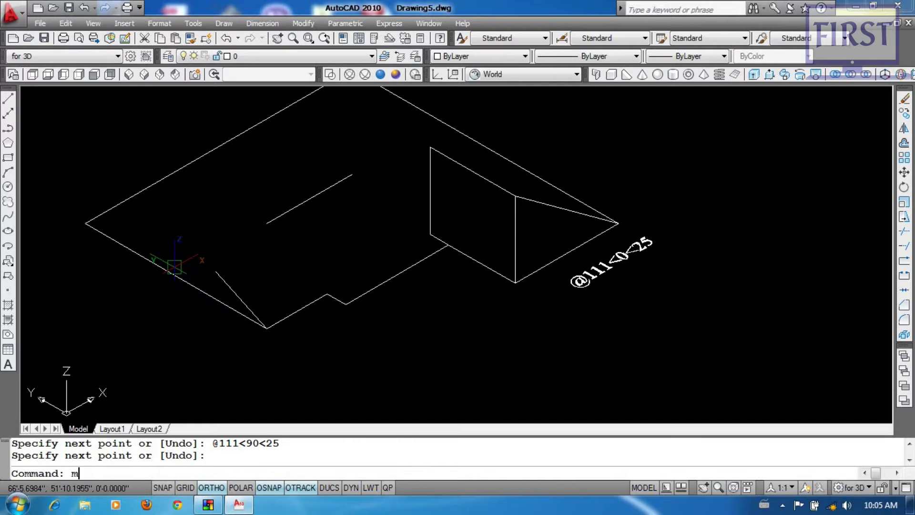
type("i")
key("Return")
left_click(241, 299)
key("Return")
left_click(176, 276)
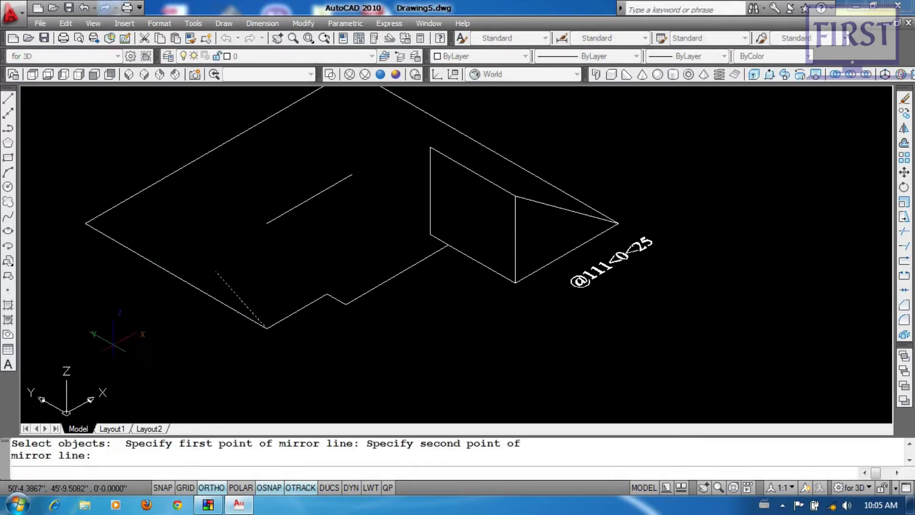
left_click(116, 335)
key("Return")
- Fillet the two slope lines of the main block's end with radius 0 so they meet at an apex
type("f")
key("Return")
type("r")
key("Return")
type("0")
key("Return")
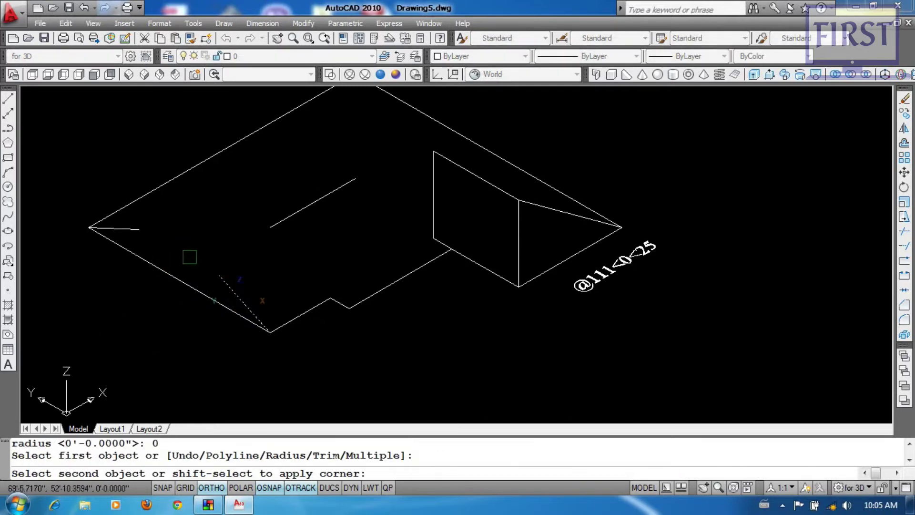
left_click(129, 228)
- Raise the main ridge line vertically, using the end eave's midpoint as base point and the slope lines' apex as second point
middle_click_drag(229, 245, 235, 262)
type("m")
key("Return")
left_click(342, 247)
left_click(279, 194)
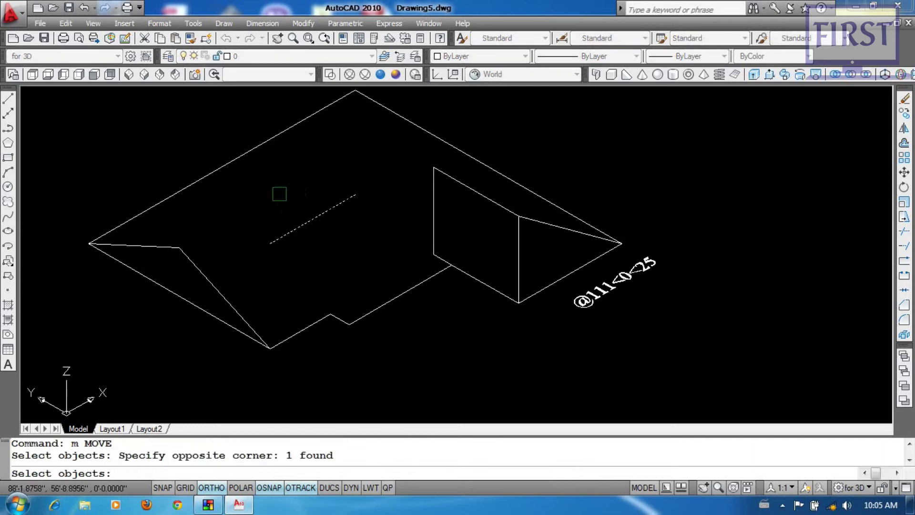
key("Return")
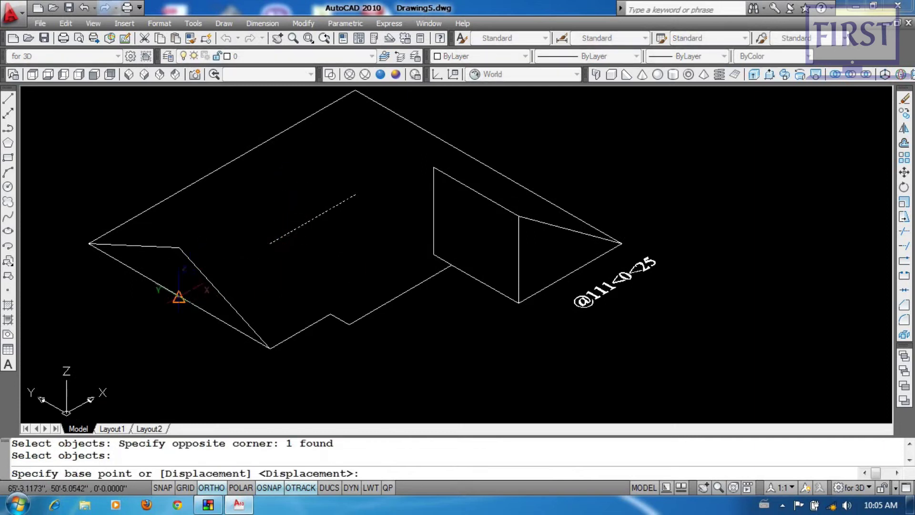
left_click(178, 296)
left_click(179, 248)
- Stretch the shared apex of the main block's two slope lines to the near end of the raised main ridge
left_click(200, 260)
left_click(179, 235)
left_click(179, 246)
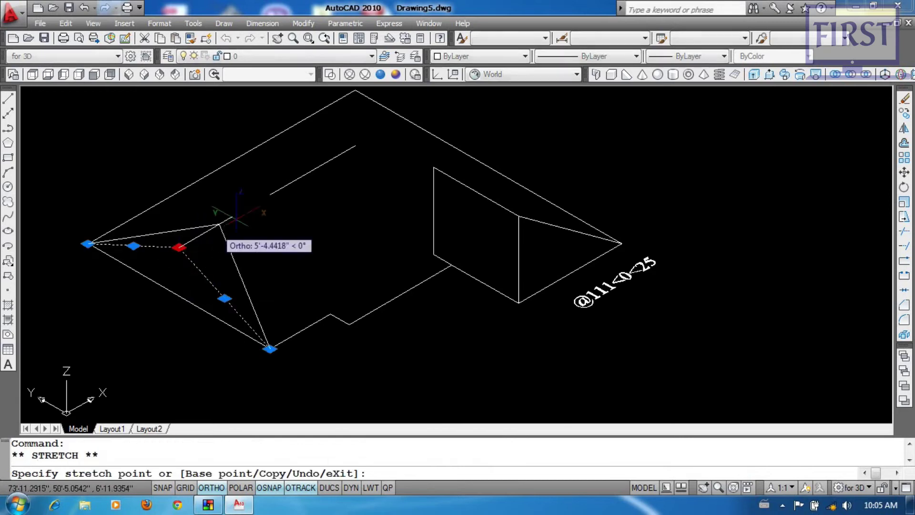
left_click(268, 194)
middle_click_drag(311, 250, 326, 279)
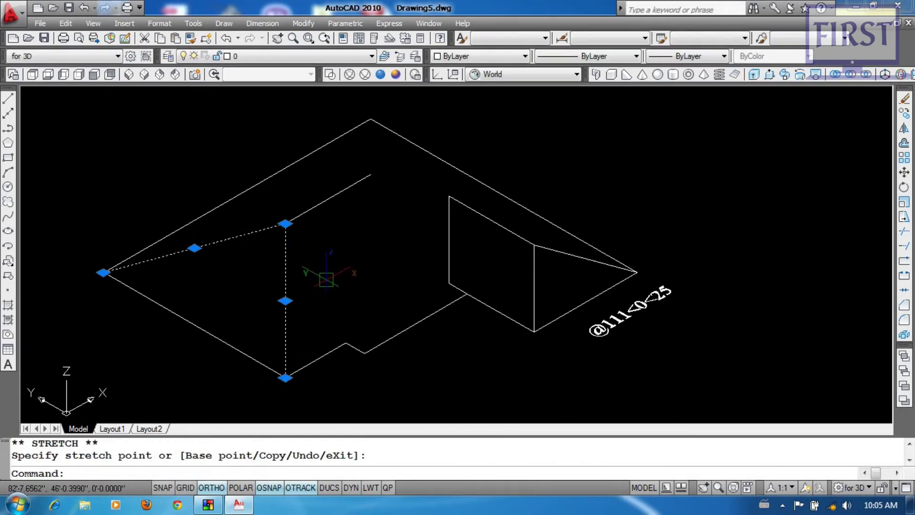
key("Escape")
- Mirror the main block's two hip lines about an axis through the long rear eave's midpoint, keeping the originals
type("mi")
key("Return")
left_click(334, 253)
left_click(267, 291)
left_click(245, 255)
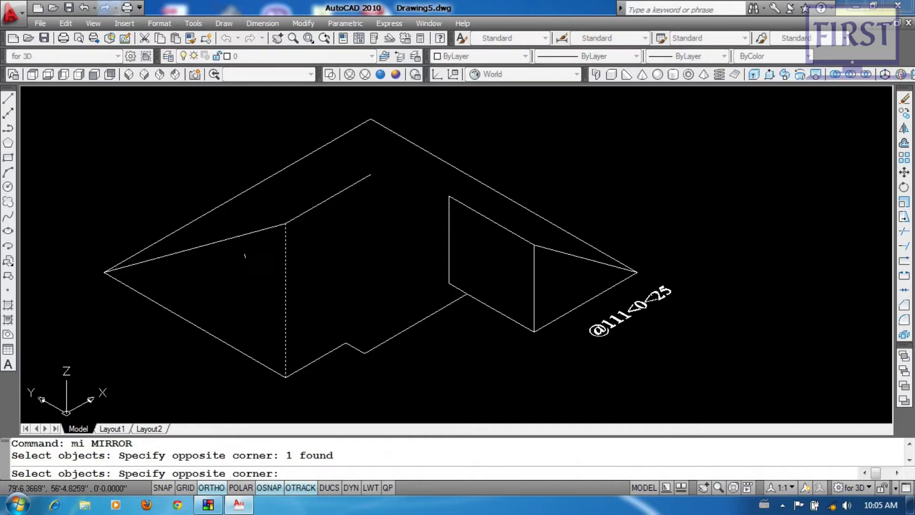
left_click(229, 204)
key("Return")
left_click(237, 195)
left_click(153, 149)
key("Return")
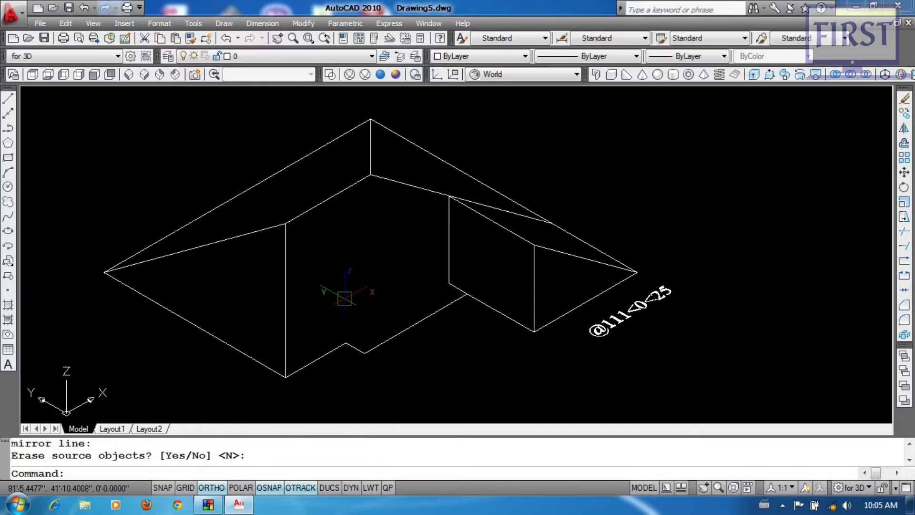
- Trim the part of the mirrored hip line that runs past the wing ridge's inner end
type("tr")
key("Return")
key("Return")
left_click(502, 208)
key("Return")
middle_click_drag(526, 389, 486, 362)
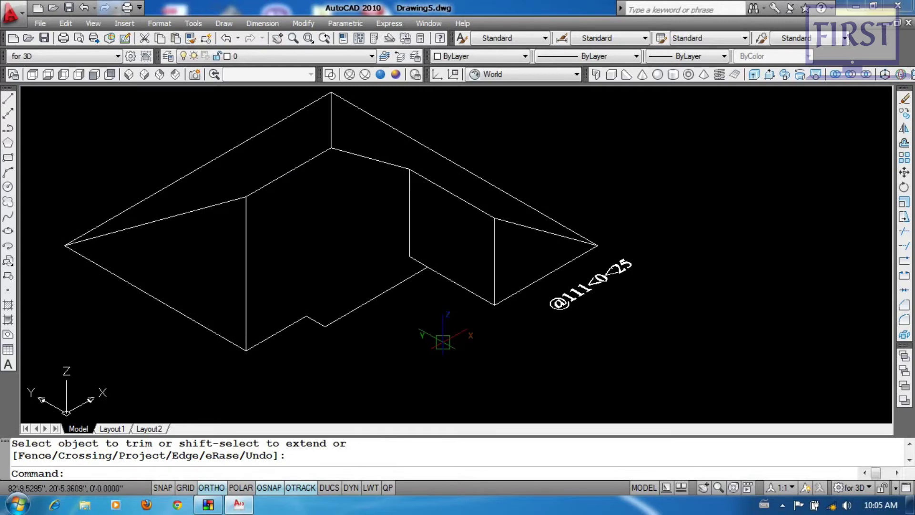
scroll(440, 351, "up", 2)
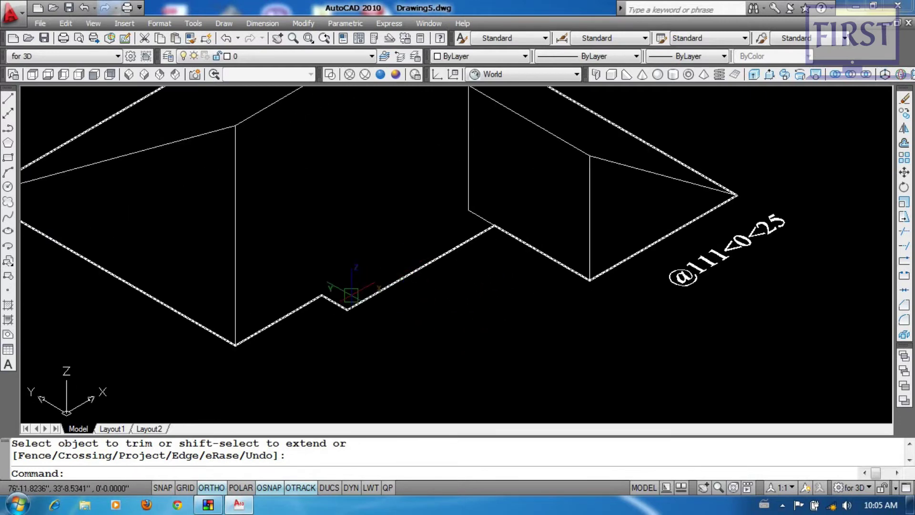
scroll(351, 294, "down", 3)
left_click(619, 372)
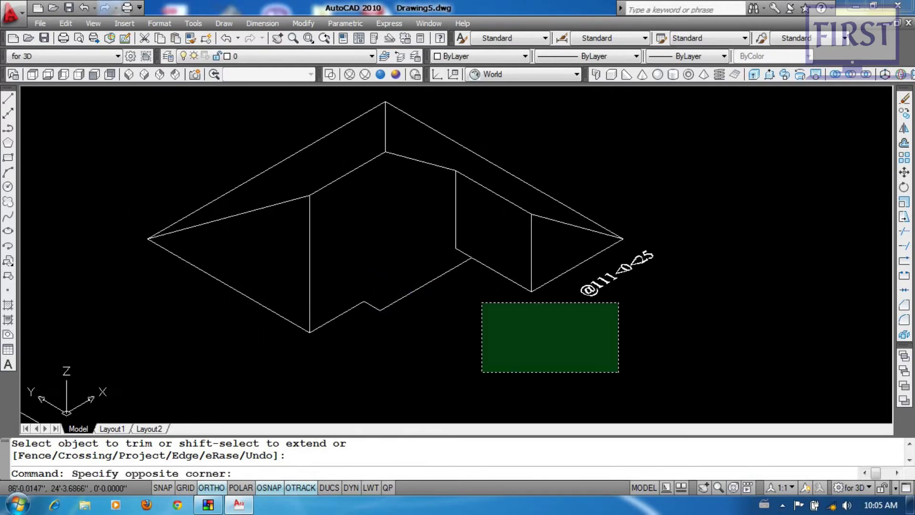
left_click(173, 139)
middle_click_drag(408, 227, 386, 257)
- Restore the southwest isometric view and explode the roof's eave outline into separate lines
left_click(128, 75)
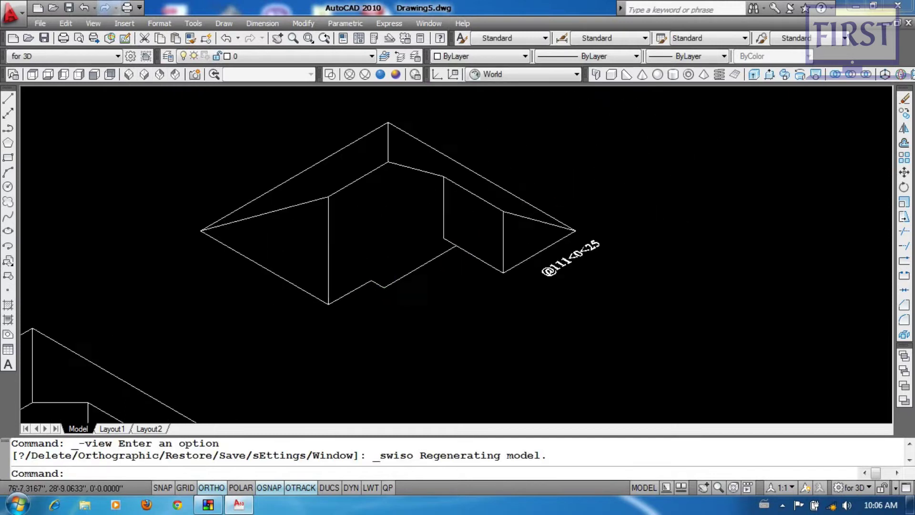
scroll(425, 249, "up", 2)
scroll(405, 257, "up", 1)
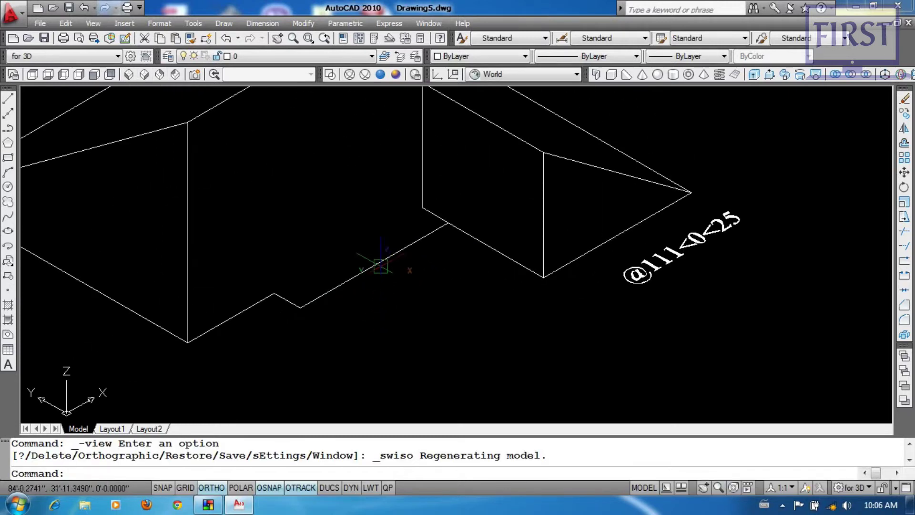
left_click(381, 262)
key("Return")
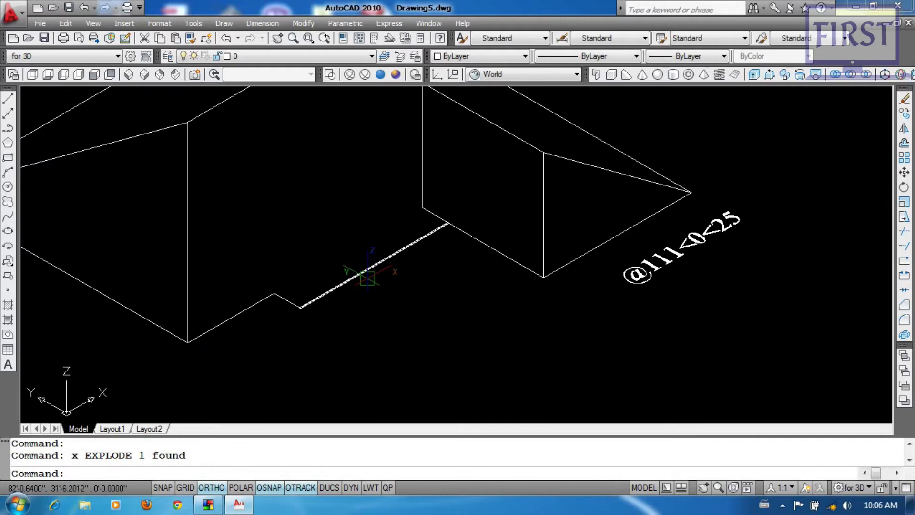
- Draw a line from the valley line's lower end to the inner corner where the wing's eave meets the main eave
type("l")
key("Return")
left_click(423, 207)
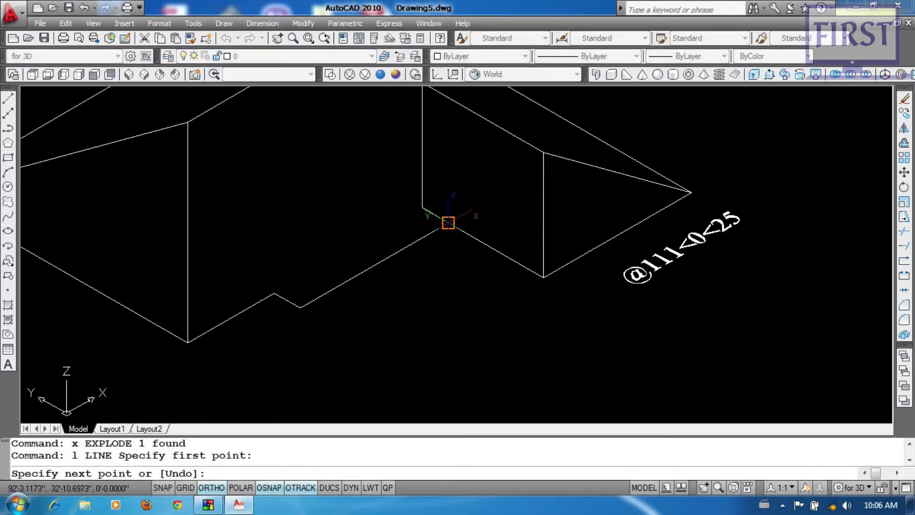
left_click(448, 222)
key("Return")
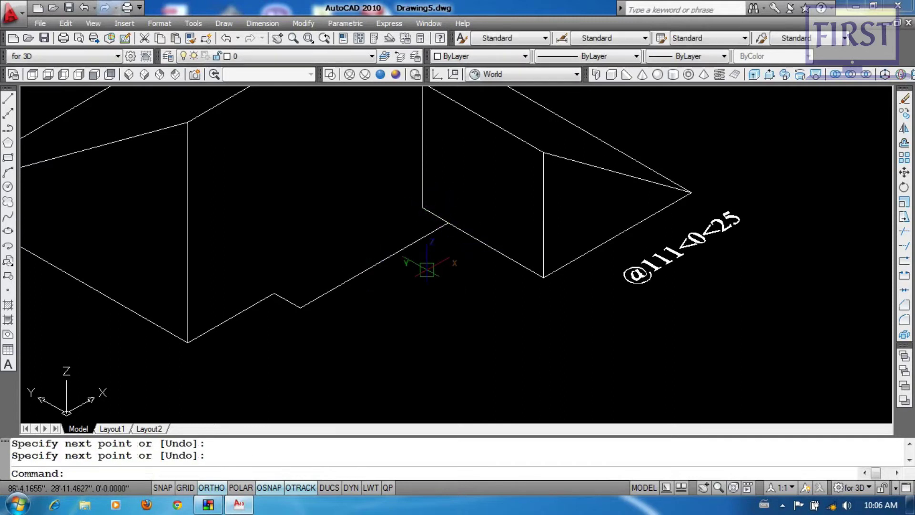
- Set the UCS to Left and rotate the projecting front eave and its short side lines by -25° about the jog's inner endpoint
left_click(519, 76)
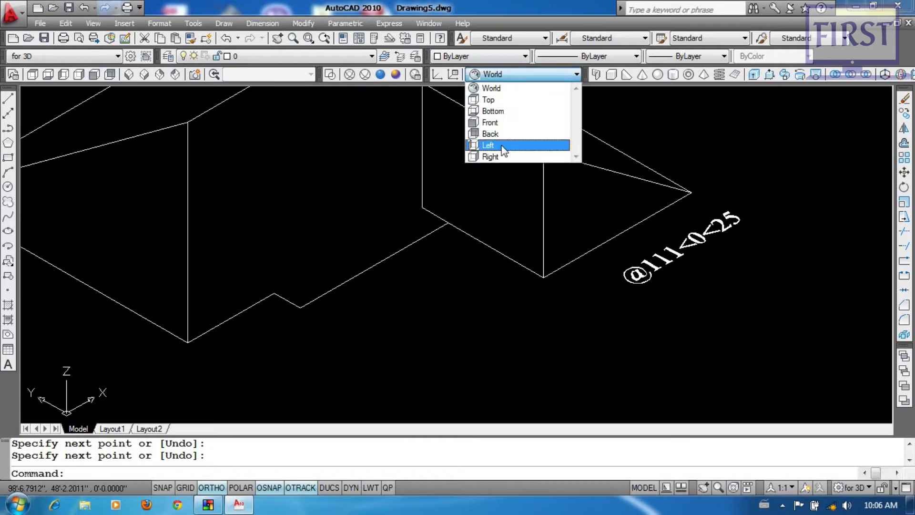
left_click(489, 145)
type("ro")
key("Return")
left_click(217, 182)
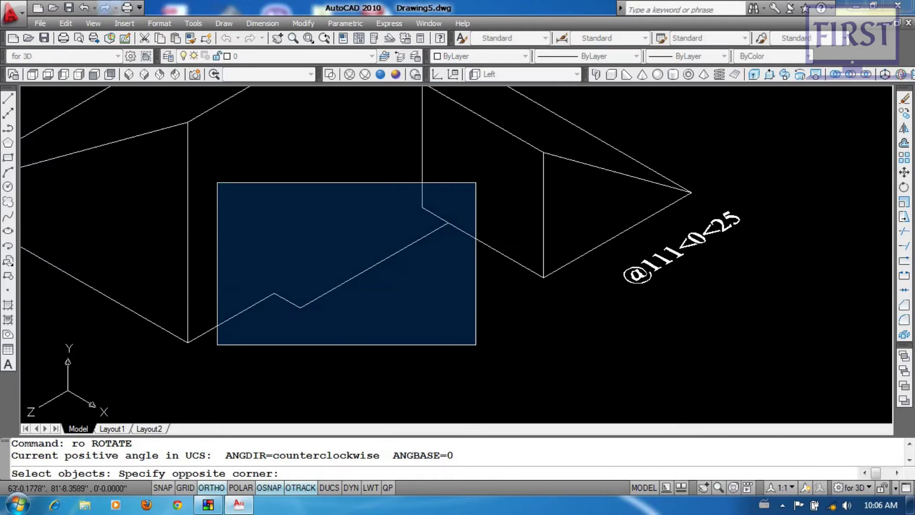
left_click(477, 345)
key("Return")
scroll(305, 337, "up", 2)
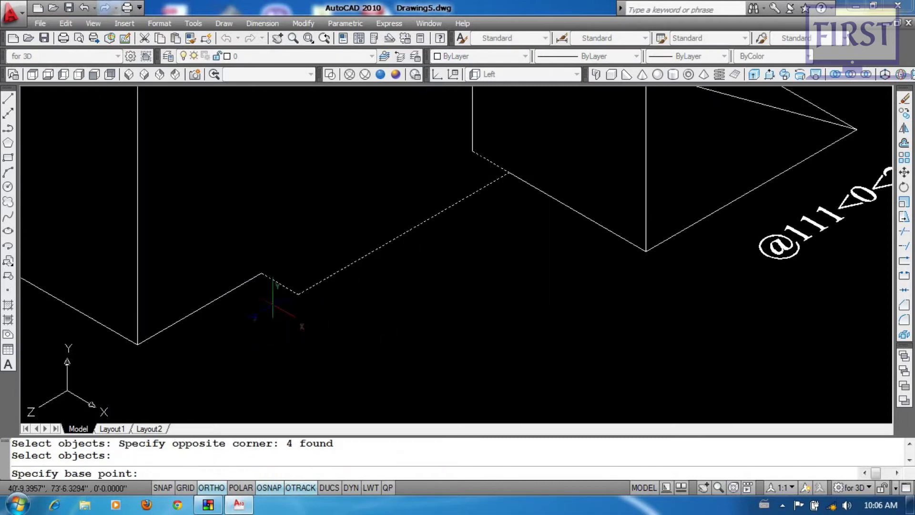
left_click(261, 273)
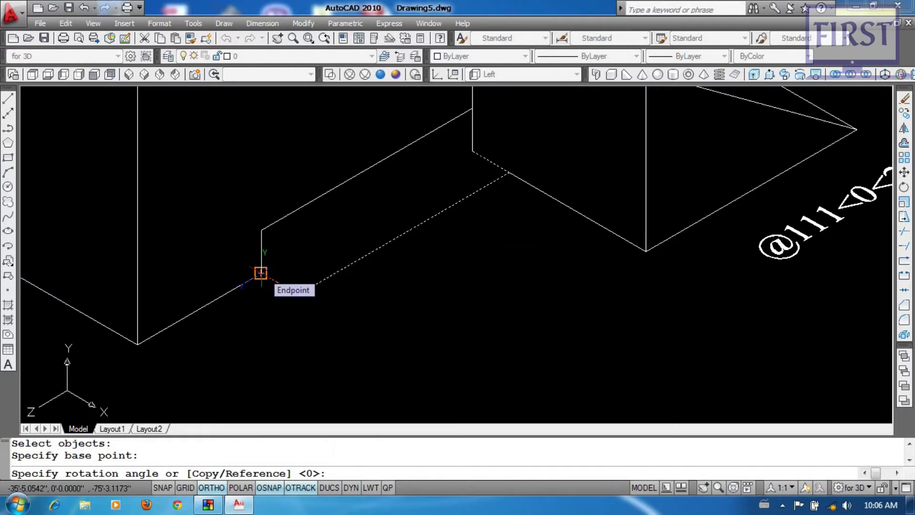
type("-25")
key("Return")
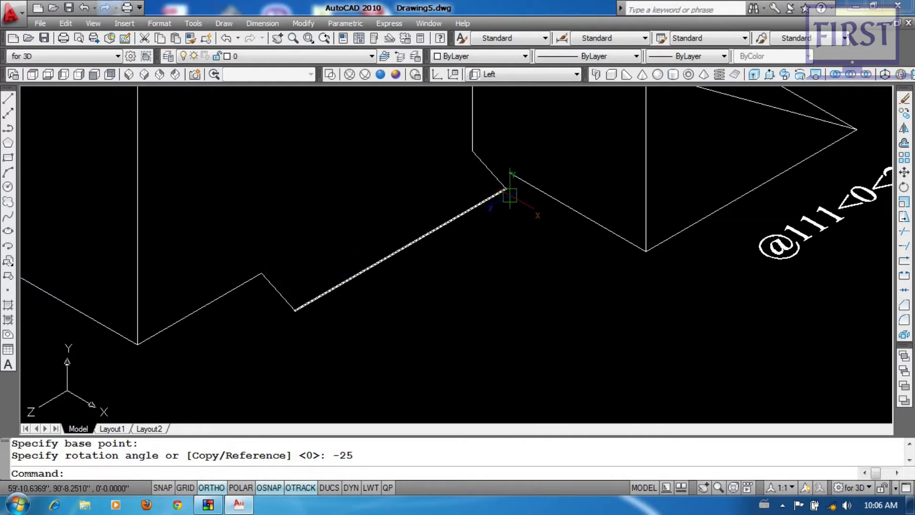
- Extend the wing's front eave line to the lower end of the valley line
type("ex")
key("Return")
key("Return")
key("Return")
- Orbit around the roof wireframe to examine the lowered front eave and the hip and valley lines
scroll(548, 305, "down", 6)
left_click(647, 345)
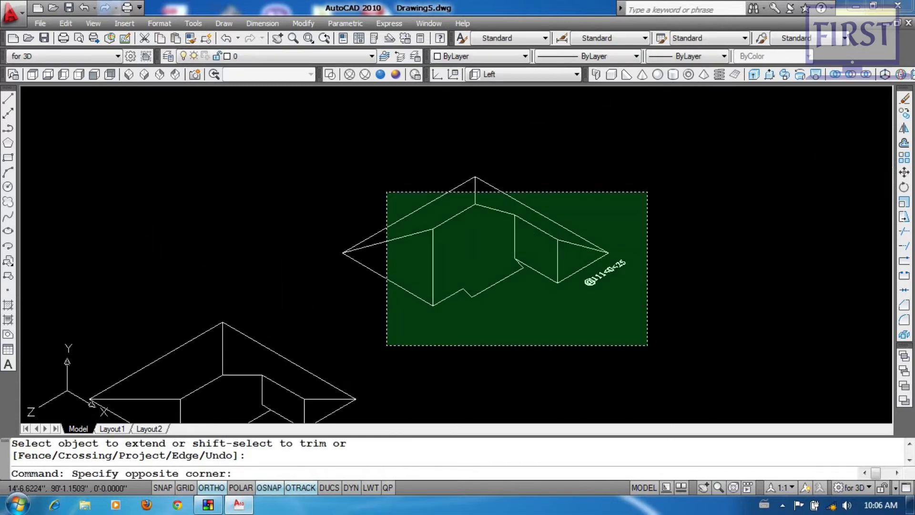
left_click(387, 192)
mouse_move(376, 170)
middle_mouse_down("shift")
mouse_move(353, 251)
mouse_move(417, 259)
mouse_move(493, 218)
mouse_move(491, 210)
mouse_move(470, 235)
middle_mouse_up("shift")
scroll(470, 235, "up", 5)
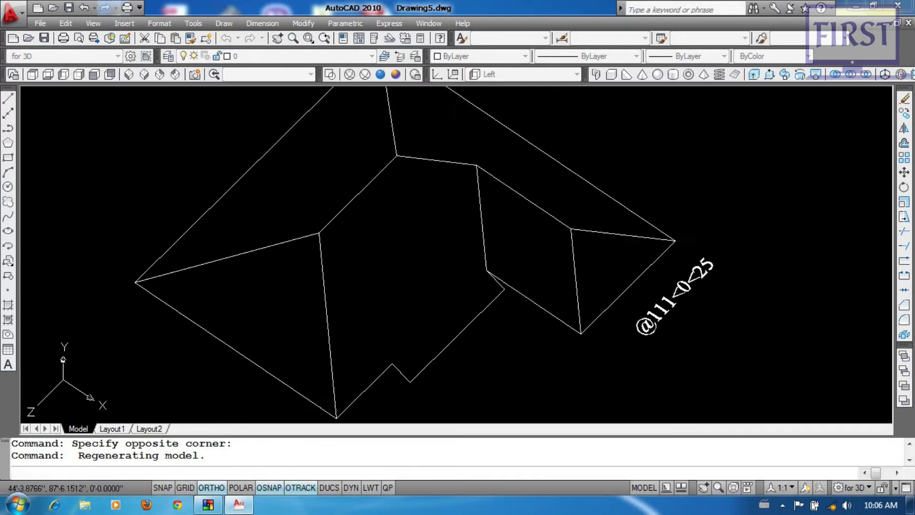
- Restore the southwest isometric view and set the visual style to Realistic
left_click(129, 75)
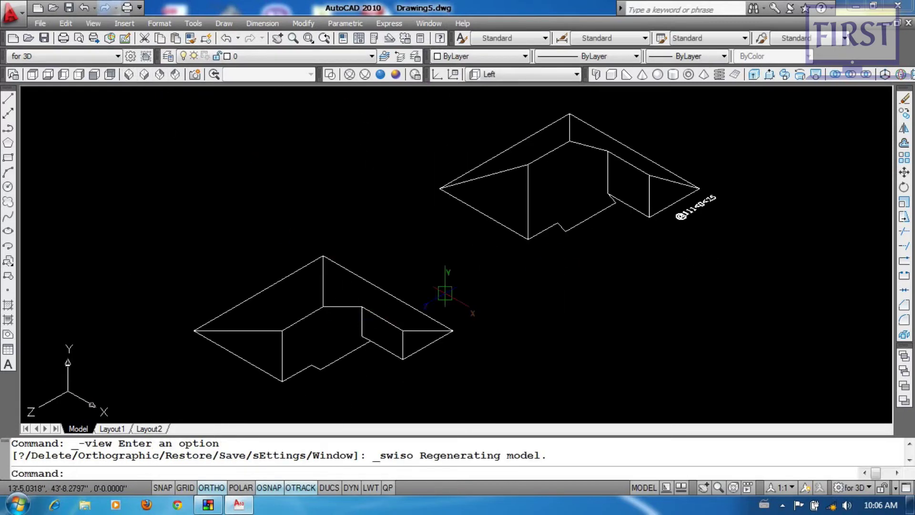
type("vs")
key("Return")
type("r")
key("Return")
scroll(434, 290, "up", 2)
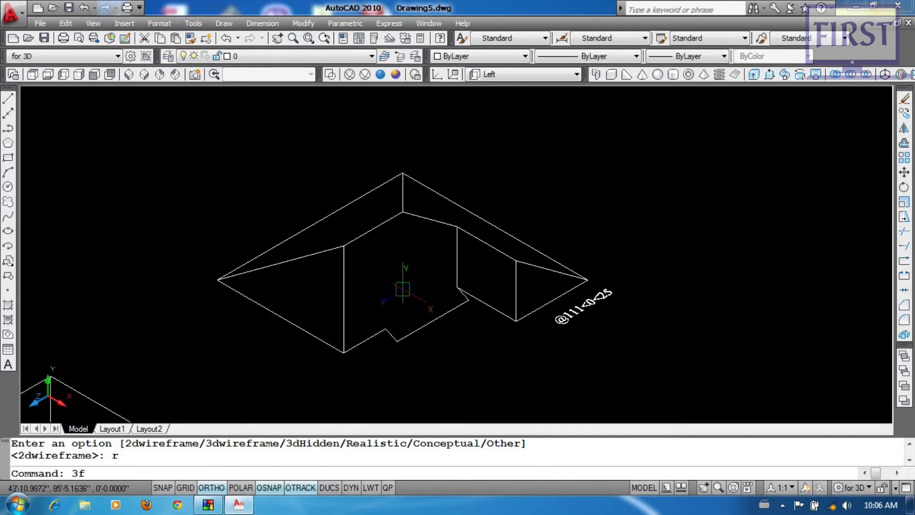
- Create a 3D face over the main block's triangular hip end, between its two eave corners and the ridge end
type("3f")
key("Return")
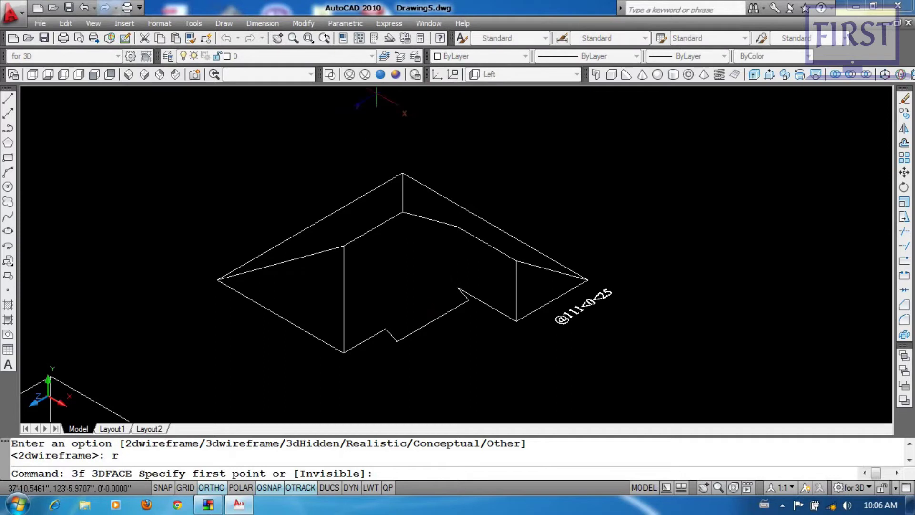
scroll(284, 314, "up", 2)
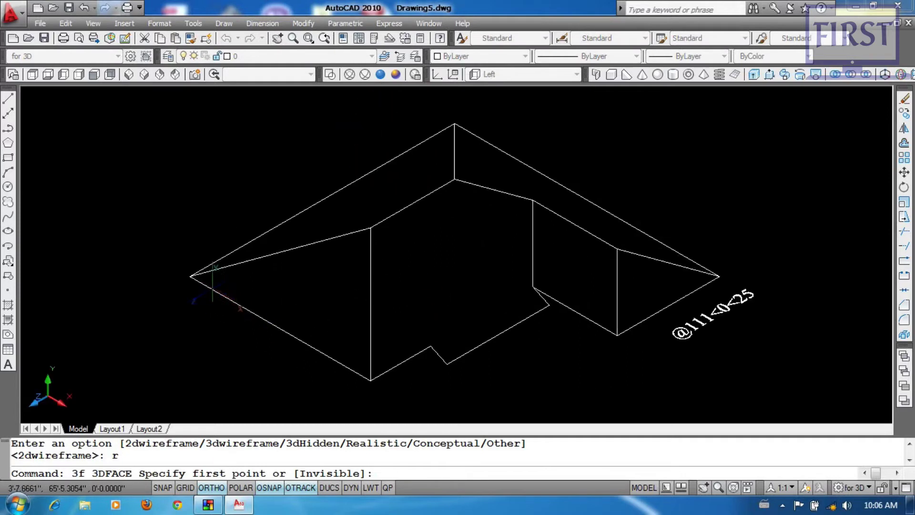
left_click(190, 276)
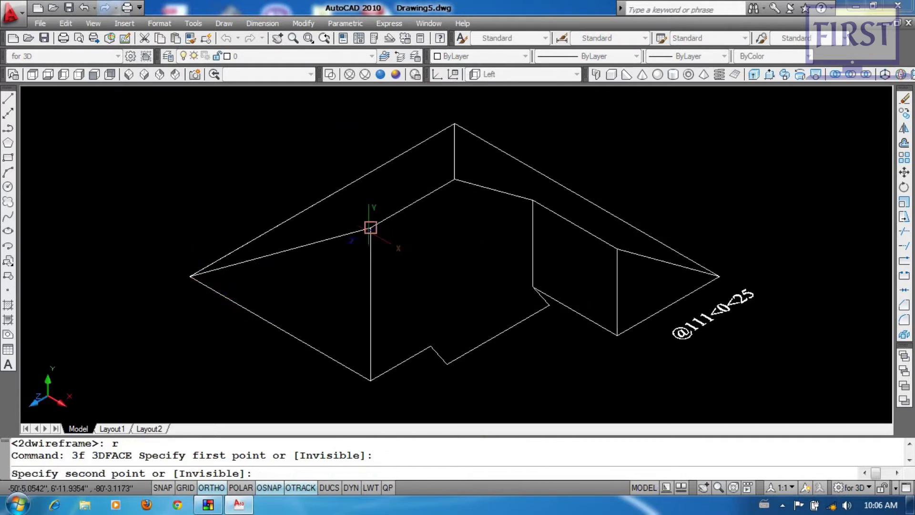
left_click(371, 227)
middle_click_drag(367, 308, 358, 259)
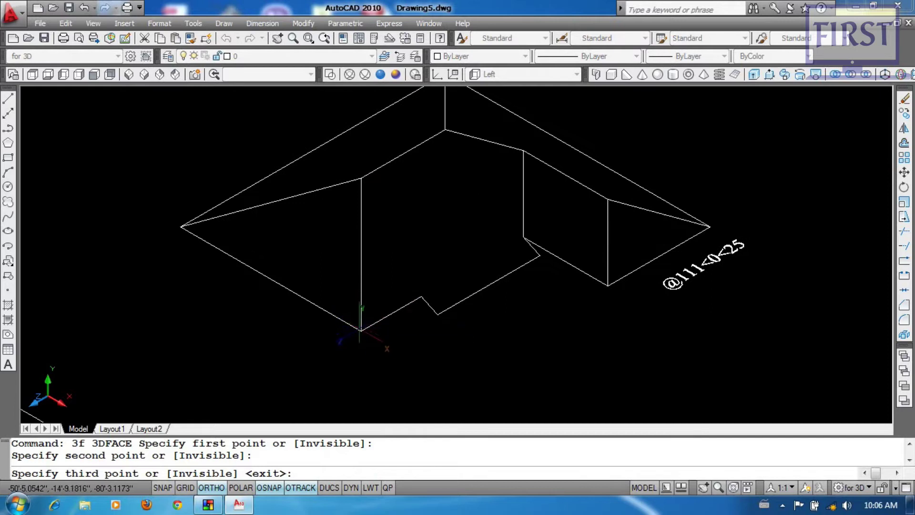
left_click(362, 330)
left_click(182, 227)
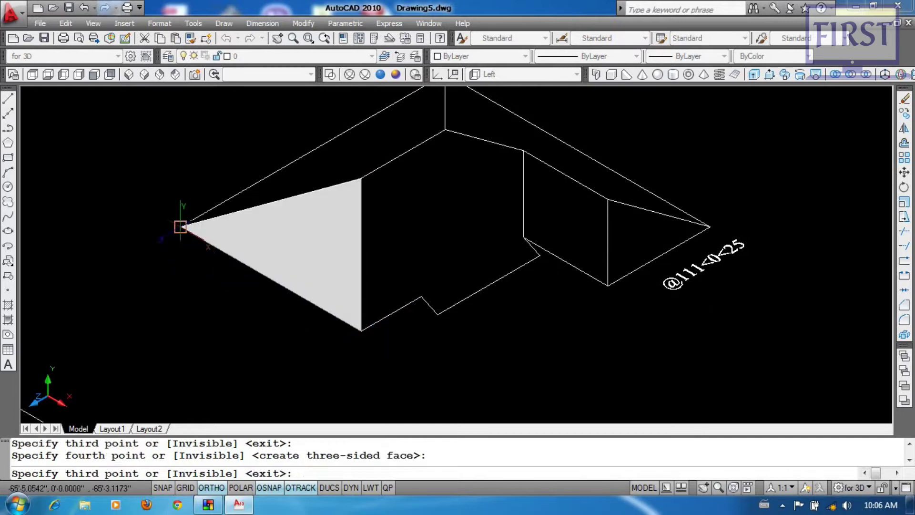
- Create a 3D face over the main block's rear slope, between the main ridge and the rear eave corners
key("Return")
middle_click_drag(392, 229, 375, 247)
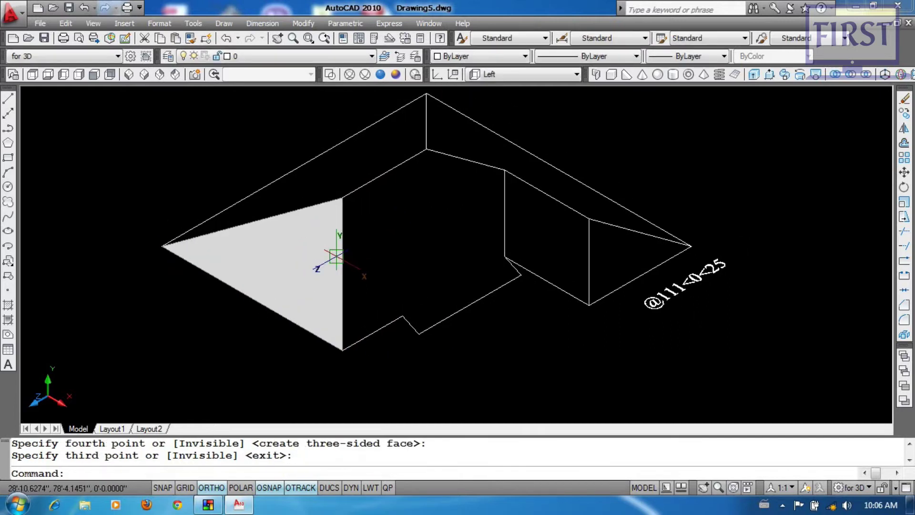
key("Return")
middle_click_drag(368, 154, 364, 209)
left_click(422, 204)
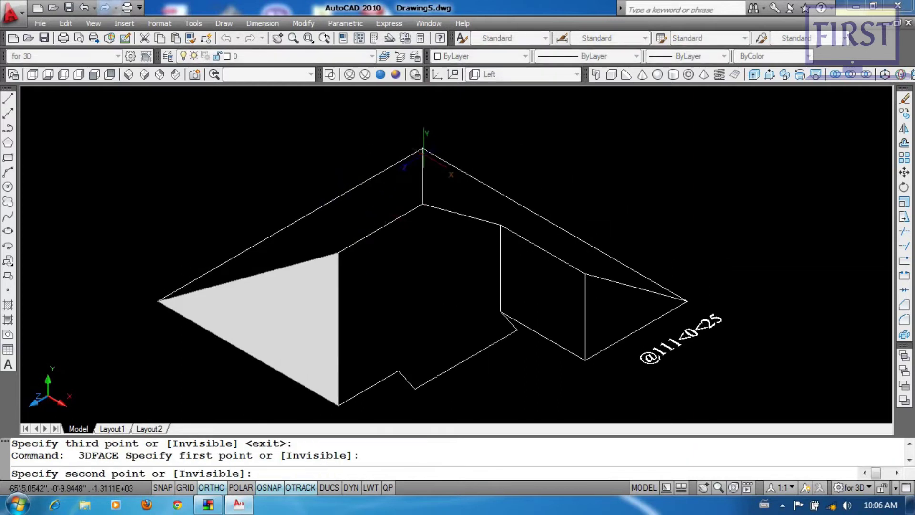
left_click(392, 200)
left_click(337, 252)
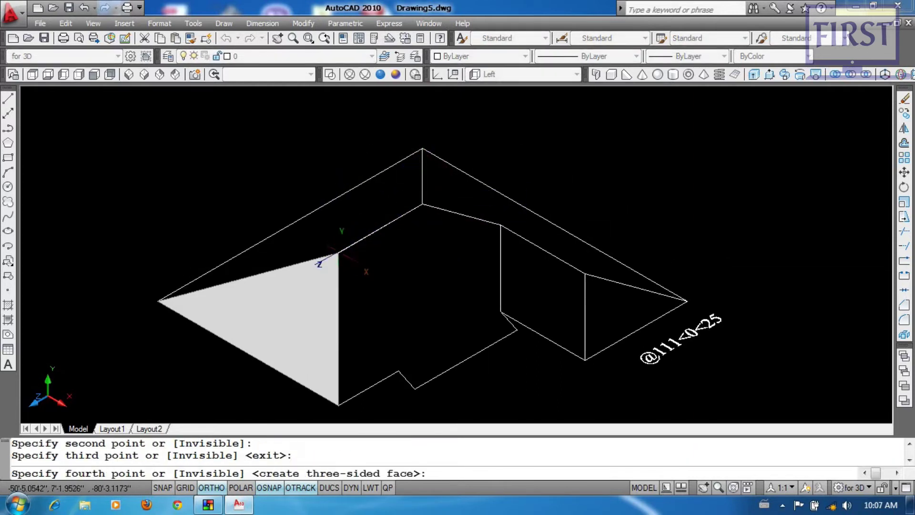
left_click(159, 302)
key("Return")
middle_click_drag(420, 235, 358, 236)
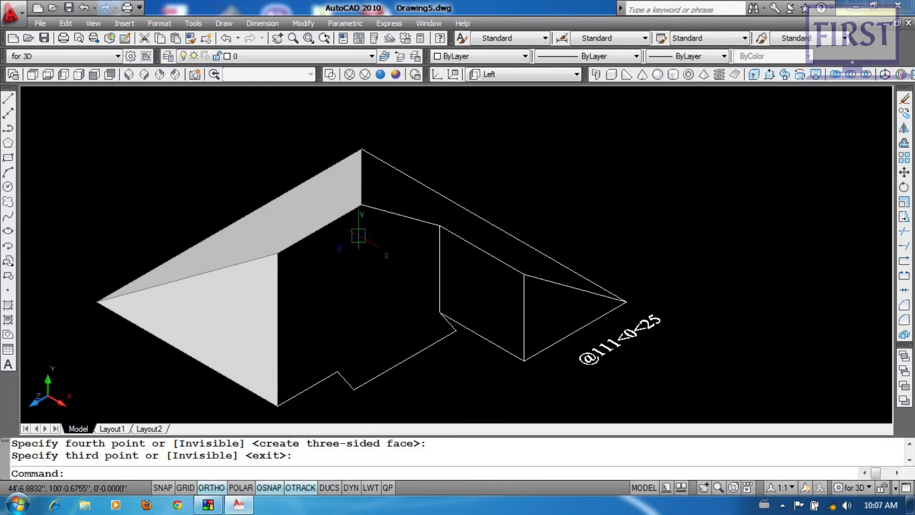
- Create a four-sided 3D face on the long side slope, from the rear hip to the wing ridge's start and a point on the eave
key("Return")
left_click(361, 205)
left_click(438, 225)
left_click(439, 226)
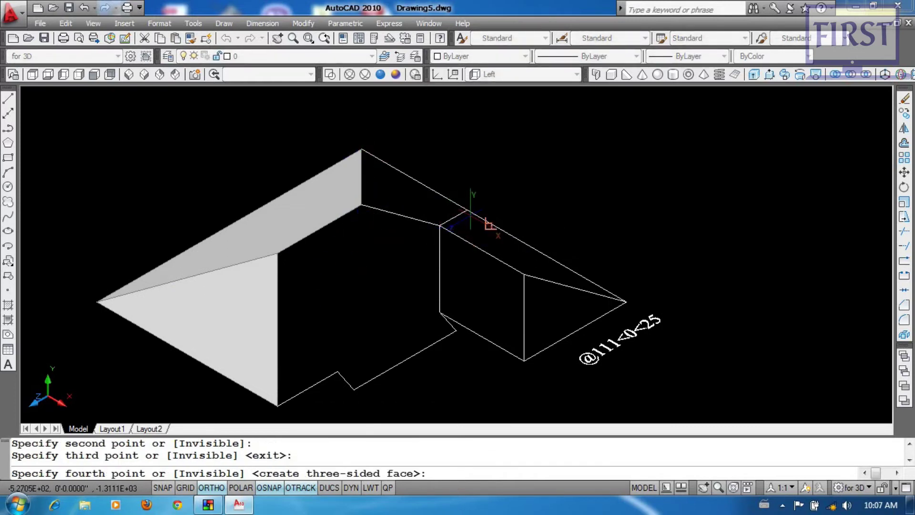
left_click(474, 206)
key("Return")
scroll(478, 239, "up", 2)
- Cover the rest of the long side slope with a 3D face between the wing ridge, the front eave corner and the first face's edge
key("Return")
left_click(419, 219)
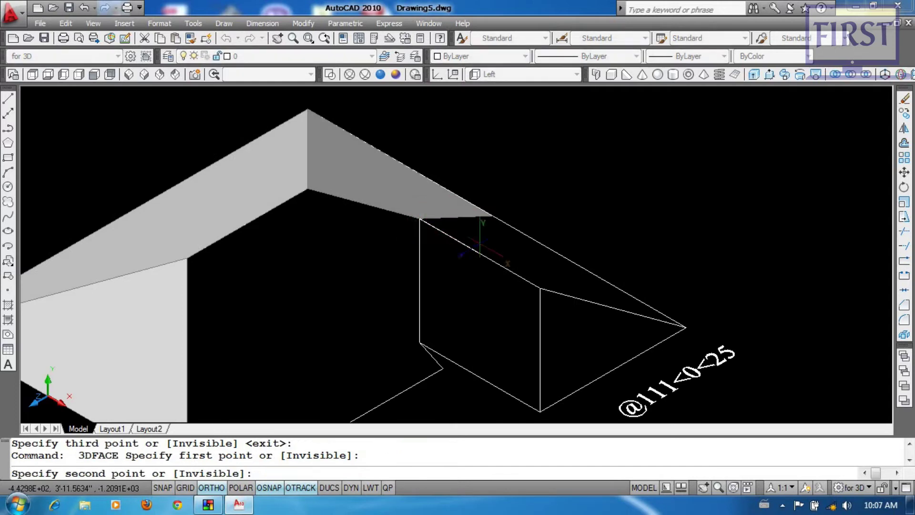
left_click(541, 288)
left_click(685, 327)
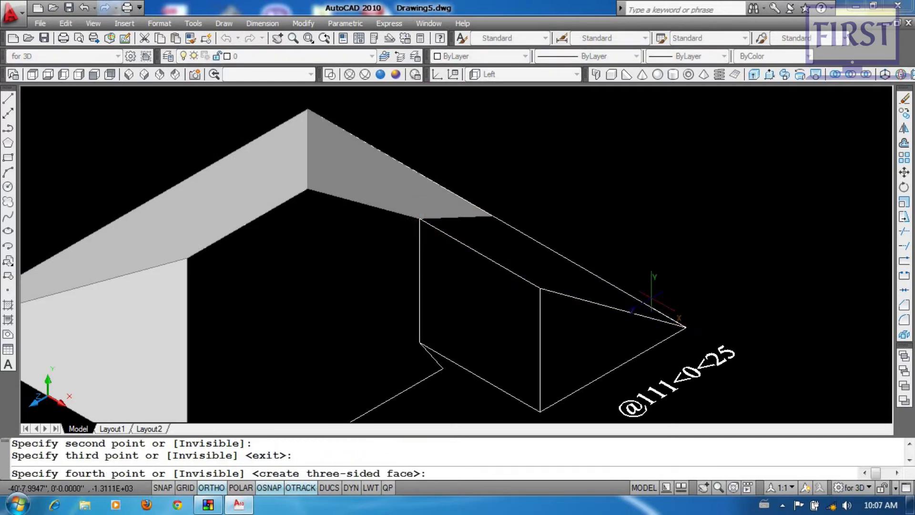
left_click(493, 216)
key("Return")
middle_click_drag(455, 297, 469, 242)
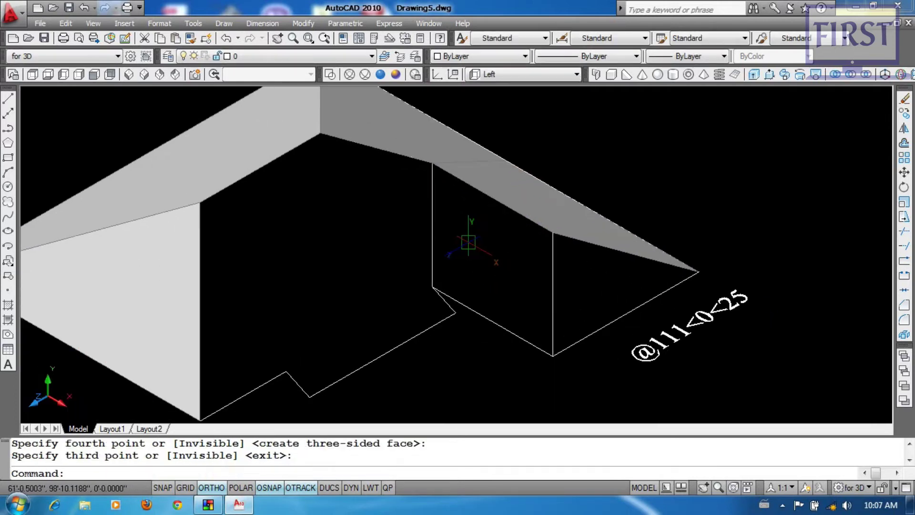
- Create a 3D face over the wing's inner slope, between the wing ridge, its eave and the valley line
key("Return")
left_click(553, 232)
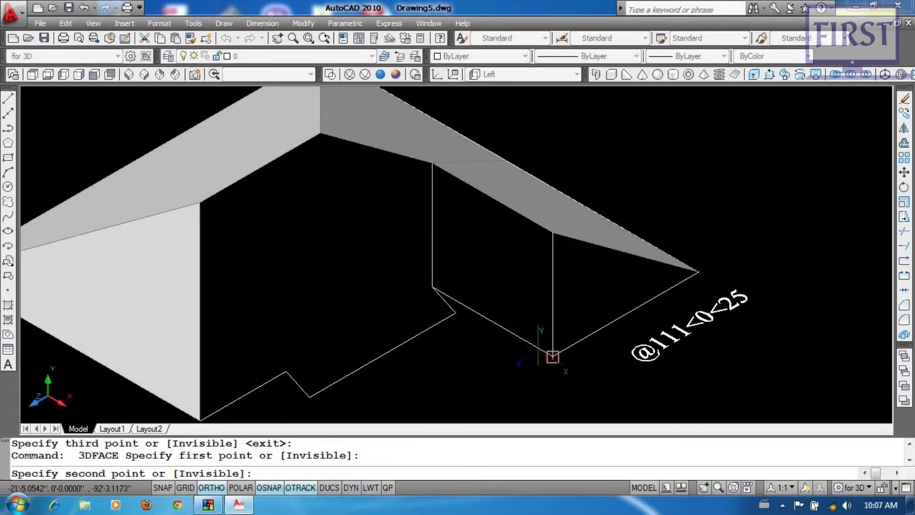
left_click(553, 355)
left_click(432, 286)
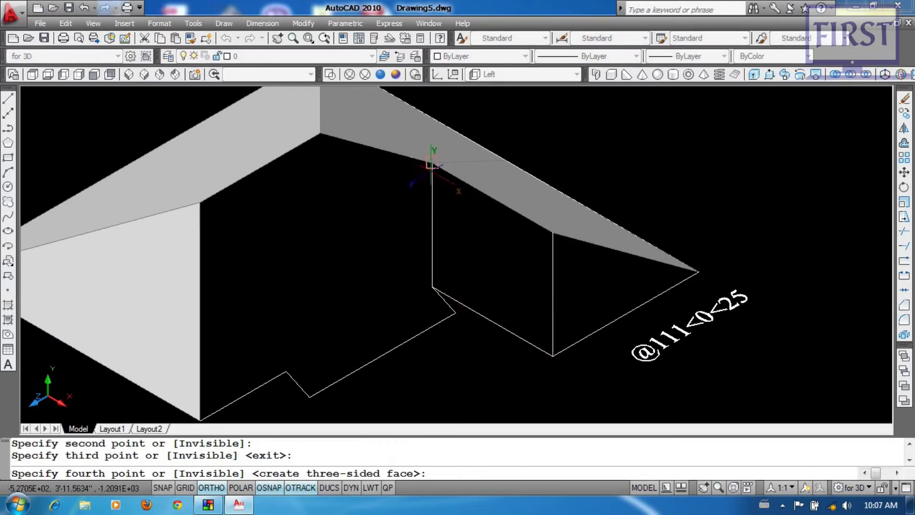
left_click(432, 164)
key("Return")
- Create a triangular 3D face over the wing's hip end, between its ridge end and two eave corners
key("Return")
left_click(553, 233)
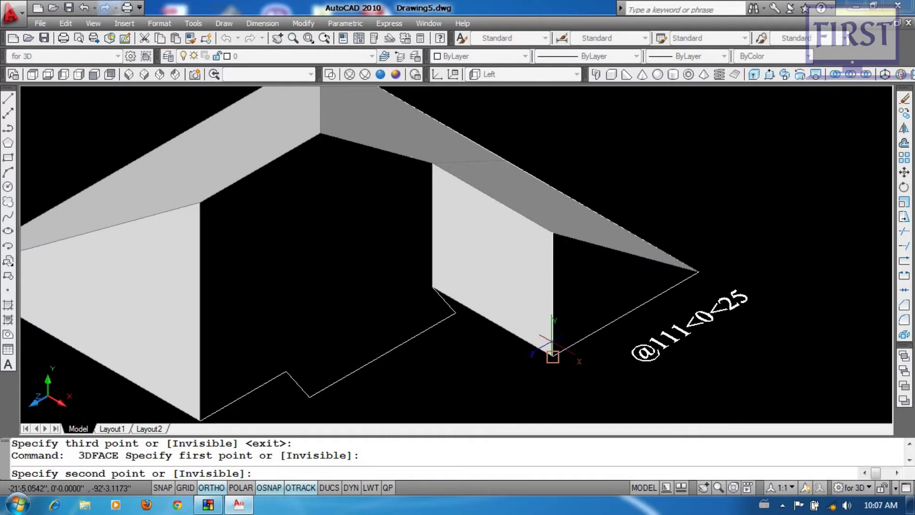
left_click(553, 355)
left_click(698, 272)
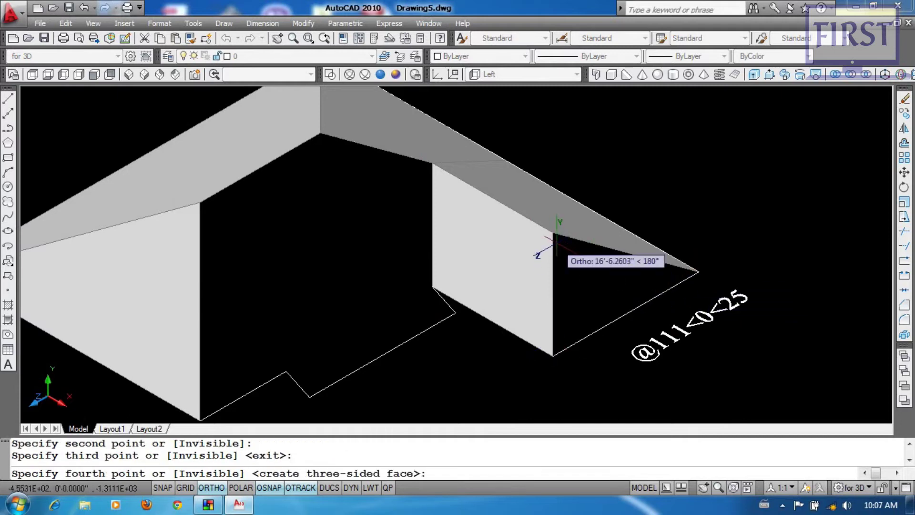
left_click(553, 232)
key("Return")
middle_click_drag(403, 241, 445, 231)
- Create a 3D face on the main front slope through both valley ends, the front eave corner and the main ridge end near the wing
key("Return")
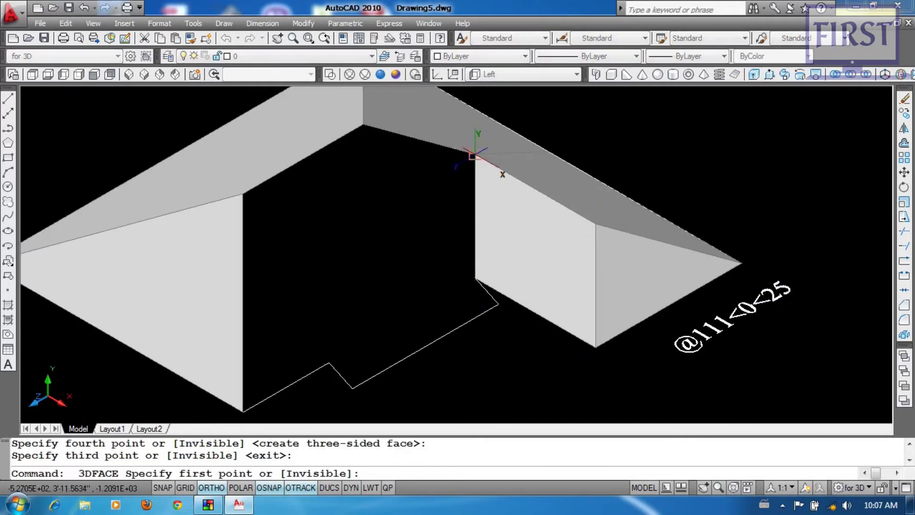
left_click(476, 154)
left_click(475, 279)
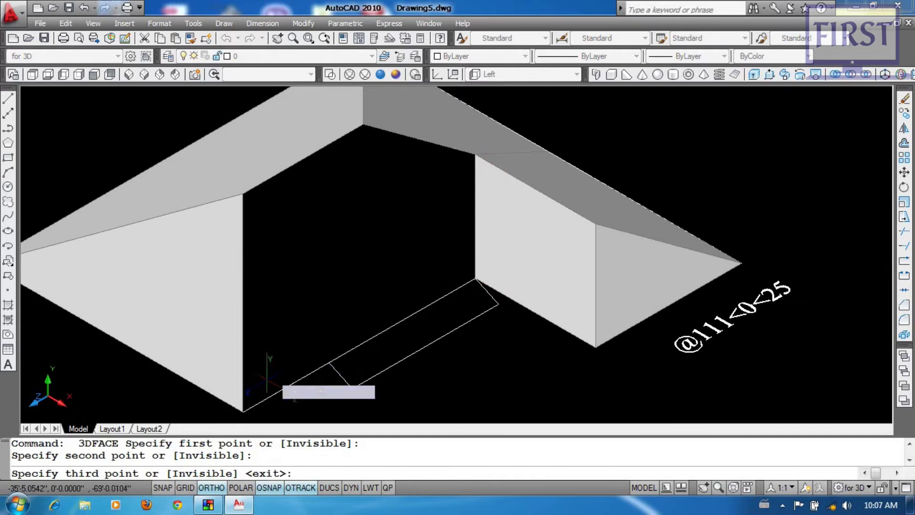
left_click(243, 410)
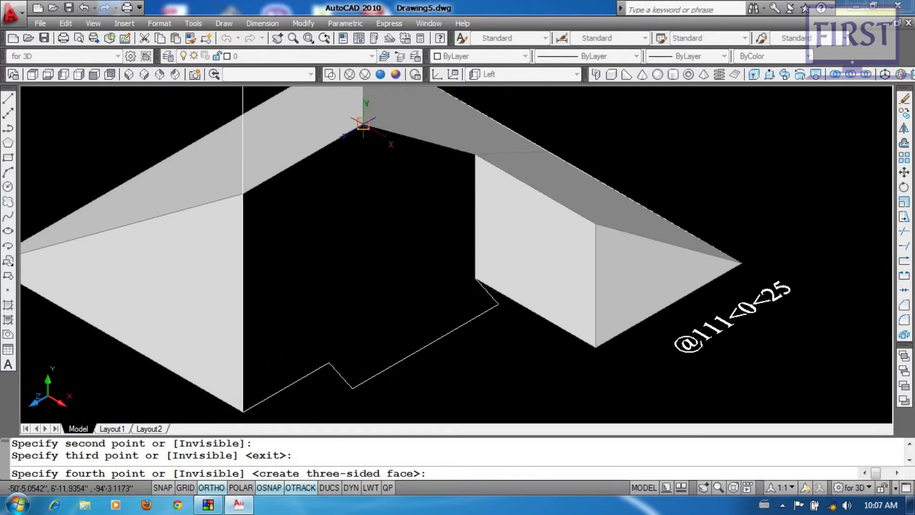
left_click(363, 125)
key("Return")
- Fill the remaining triangle of the main front slope with a 3D face between the main ridge and the front eave corner
key("Return")
left_click(363, 125)
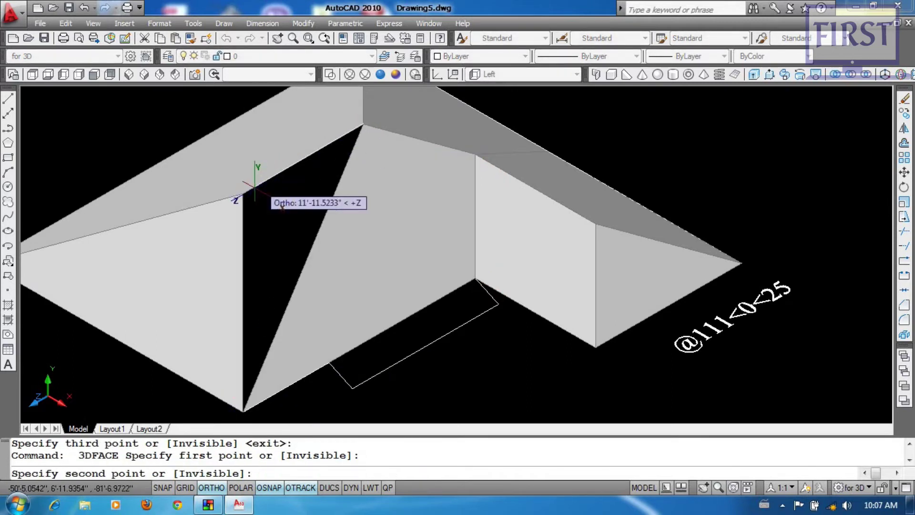
left_click(244, 194)
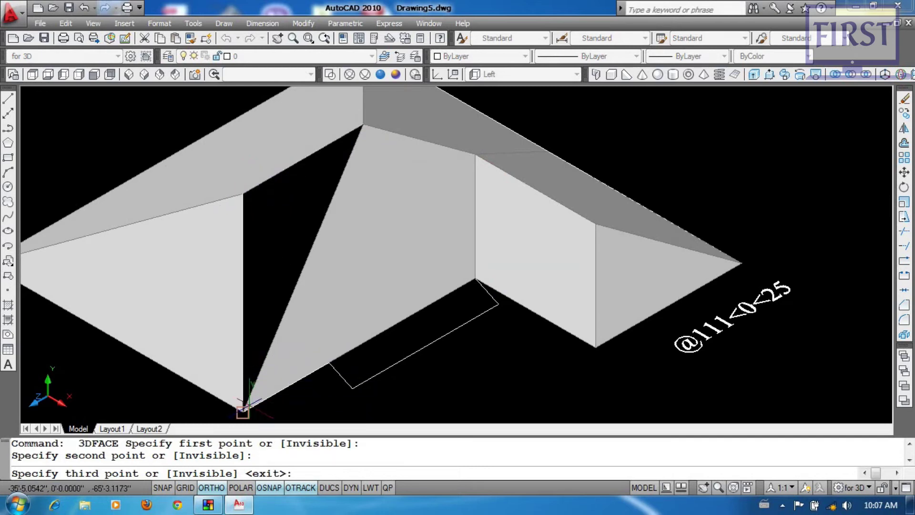
left_click(243, 410)
key("Return")
middle_click_drag(384, 295, 350, 241)
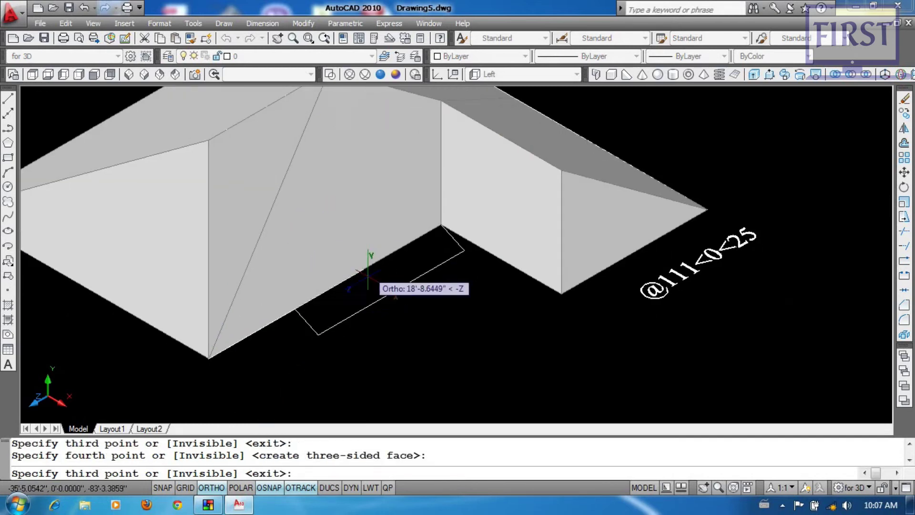
key("Return")
- Create a 3D face over the small strip projecting beyond the main front eave
key("Return")
left_click(306, 322)
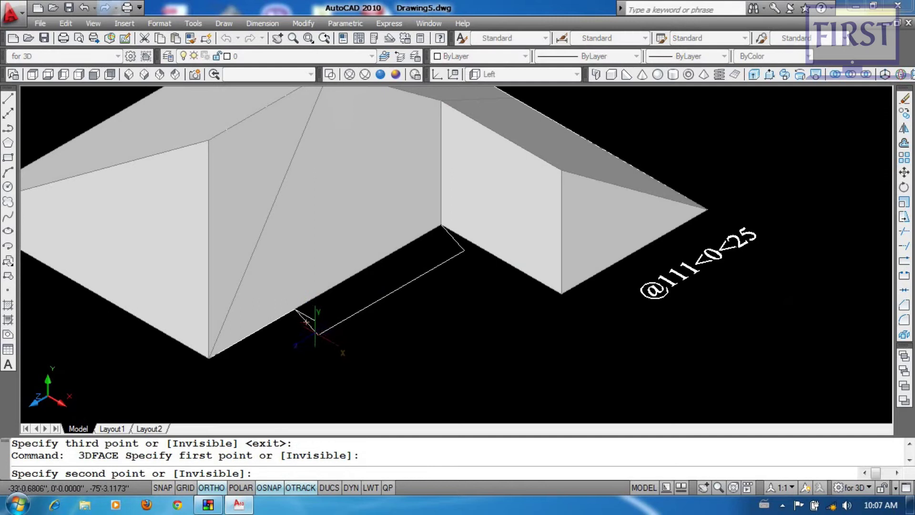
left_click(317, 334)
left_click(461, 248)
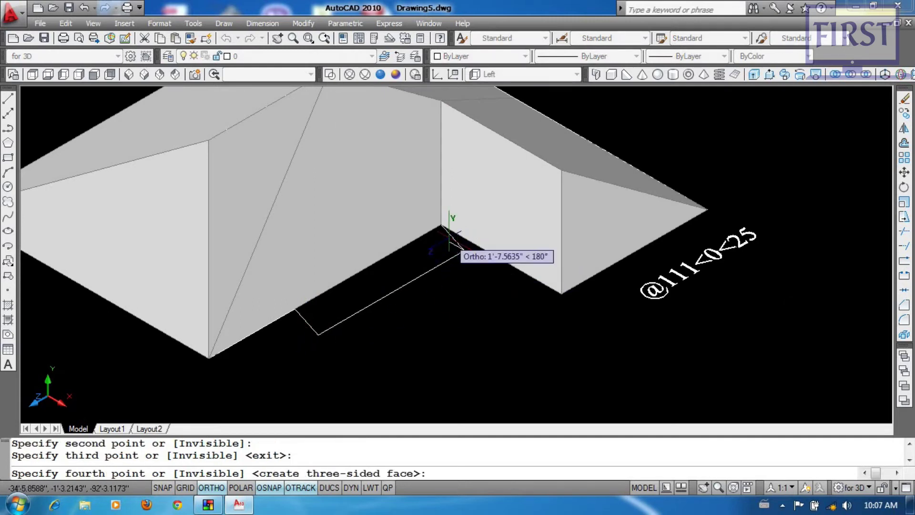
left_click(441, 224)
key("Return")
middle_click_drag(466, 297, 470, 333)
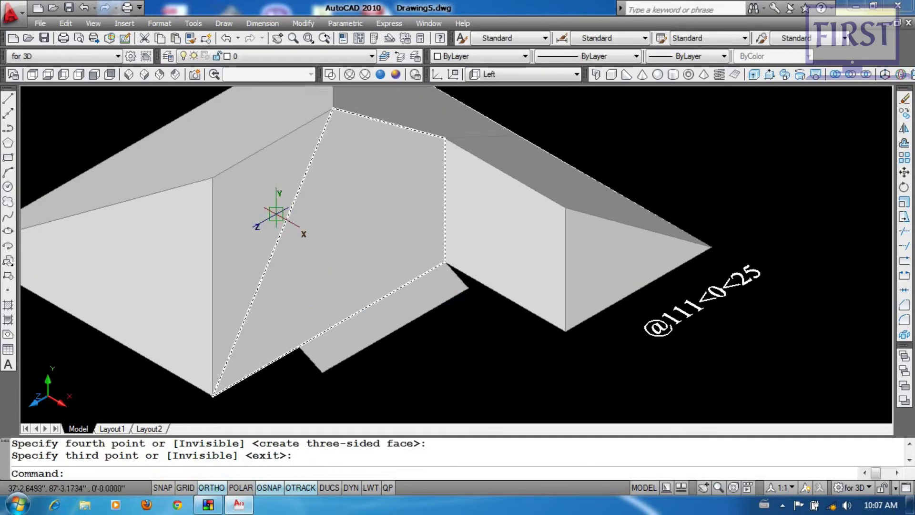
- Switch to 2D wireframe and use Edge to hide the front slope's diagonal, the side slope's dividing edge and the edge above the projecting strip
scroll(276, 214, "down", 2)
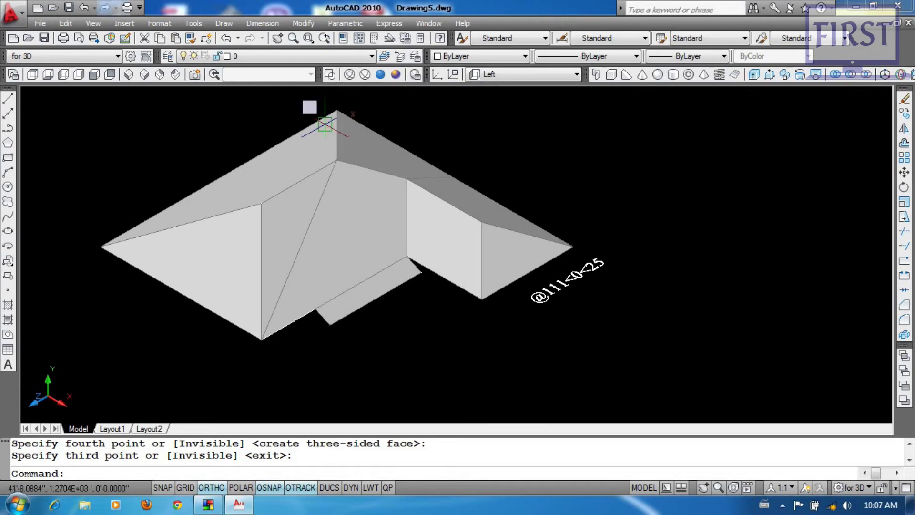
scroll(424, 180, "up", 2)
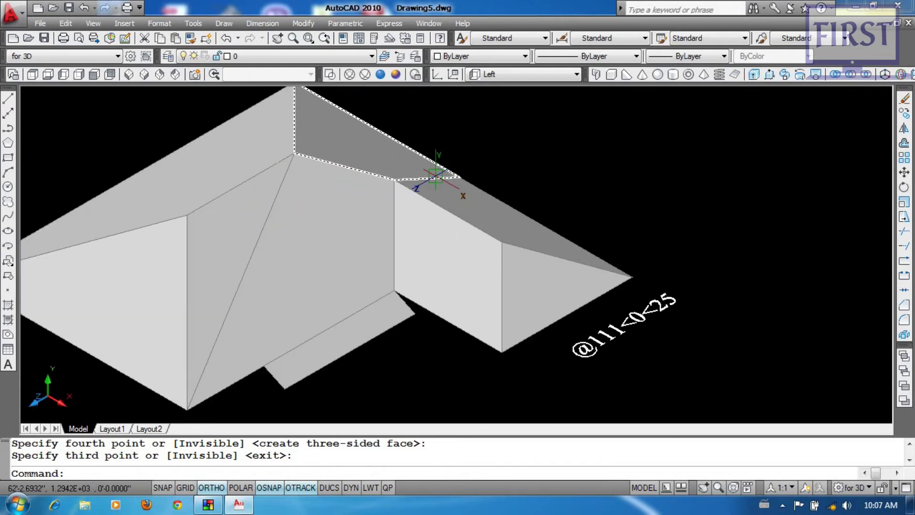
left_click(330, 74)
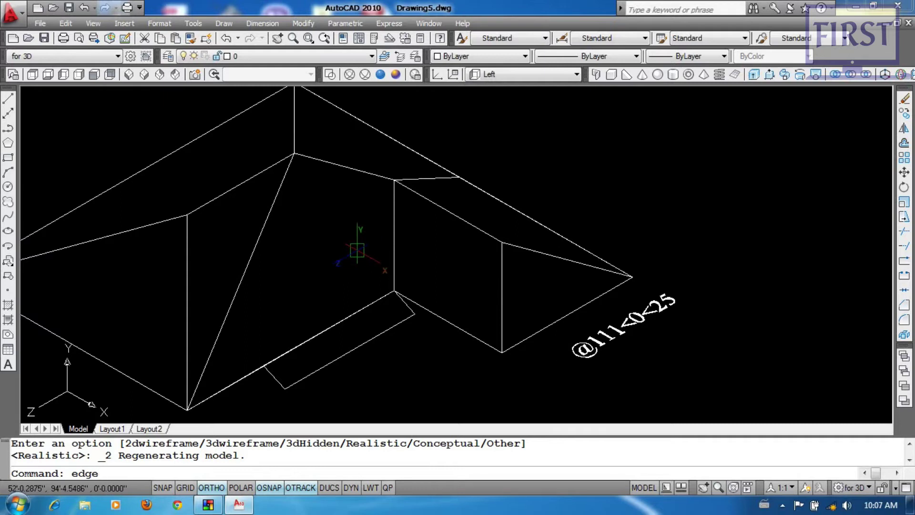
key("Return")
left_click(250, 261)
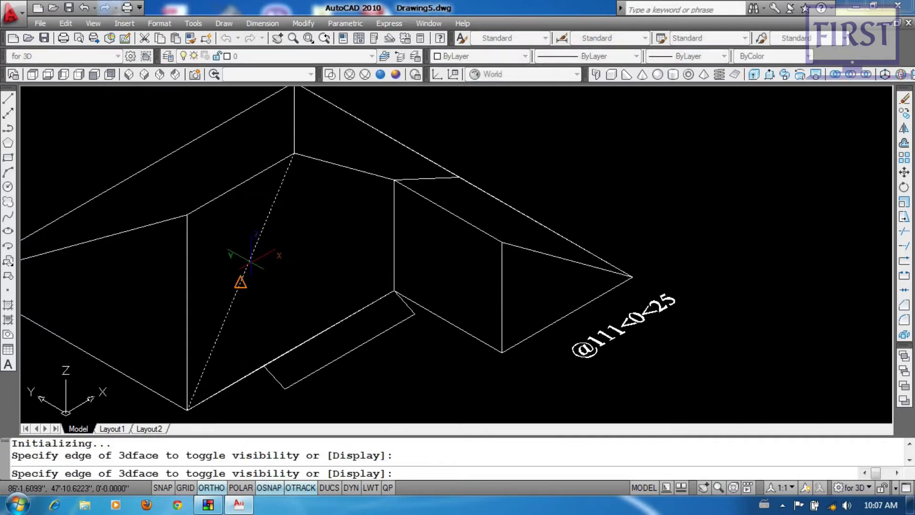
left_click(427, 179)
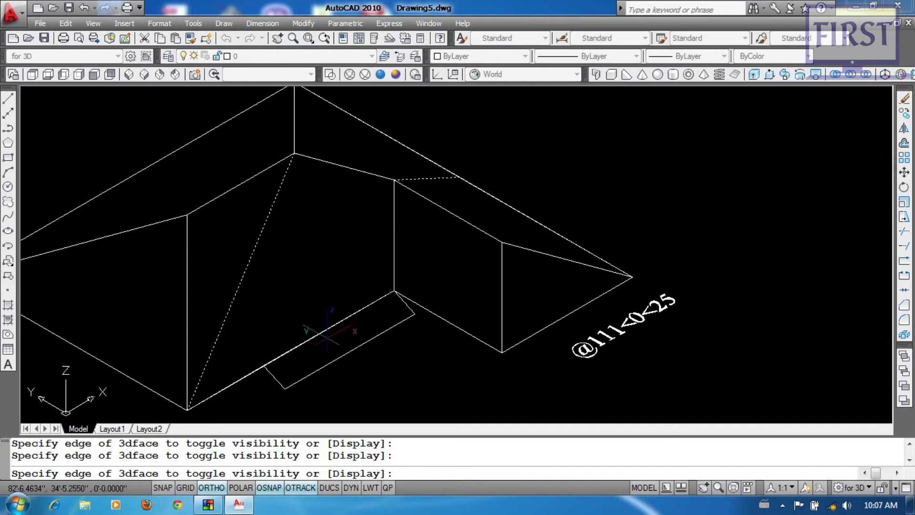
left_click(329, 329)
key("Return")
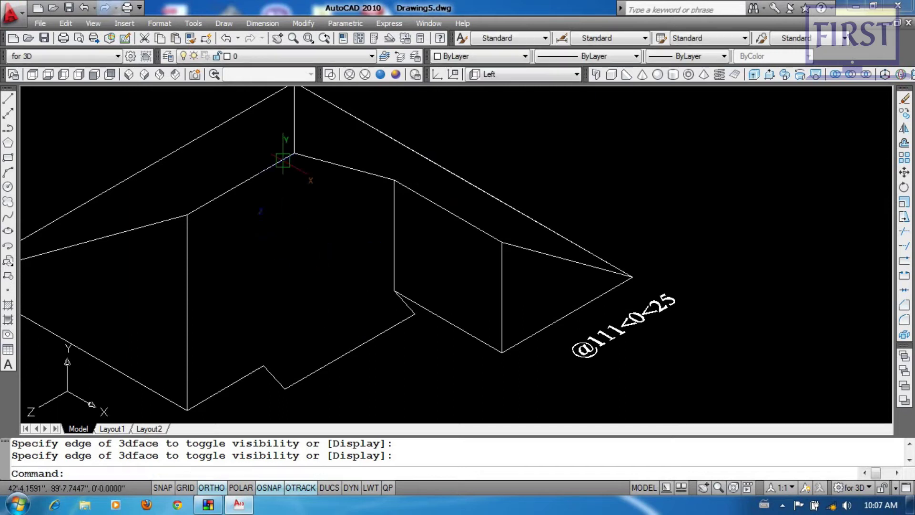
- Set the visual style to Realistic, select the whole roof and orbit it to examine the finished faces
left_click(381, 75)
scroll(485, 234, "down", 3)
left_click(596, 343)
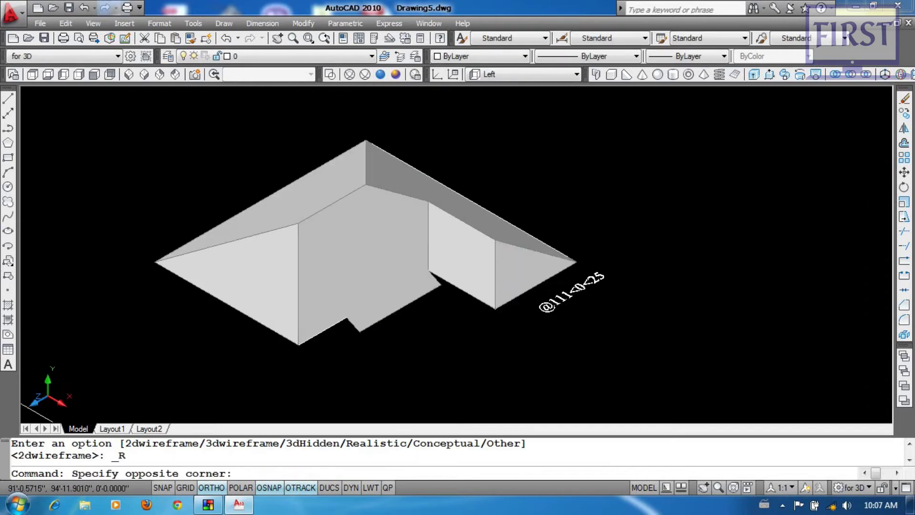
left_click(176, 134)
middle_click_drag(176, 133, 261, 245, "shift")
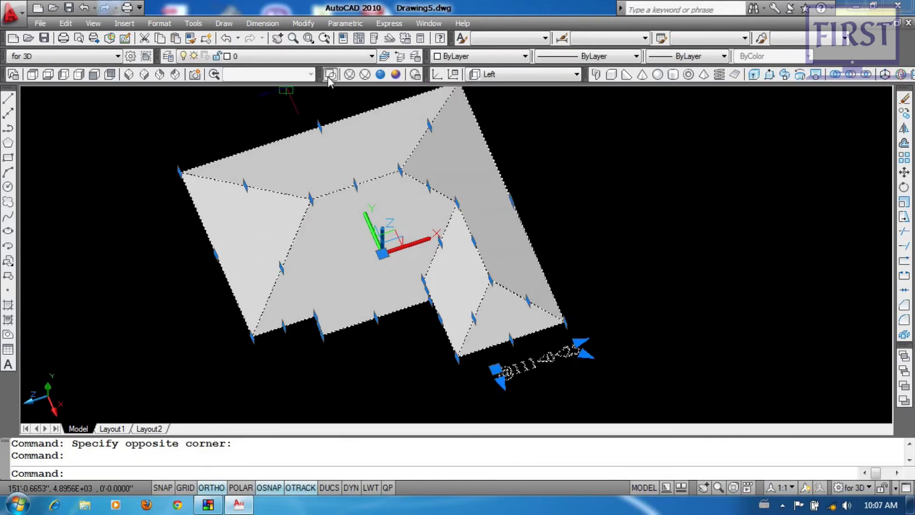
- Return to the 2D wireframe style and the top view, and regenerate the drawing
left_click(329, 74)
left_click(577, 74)
left_click(495, 87)
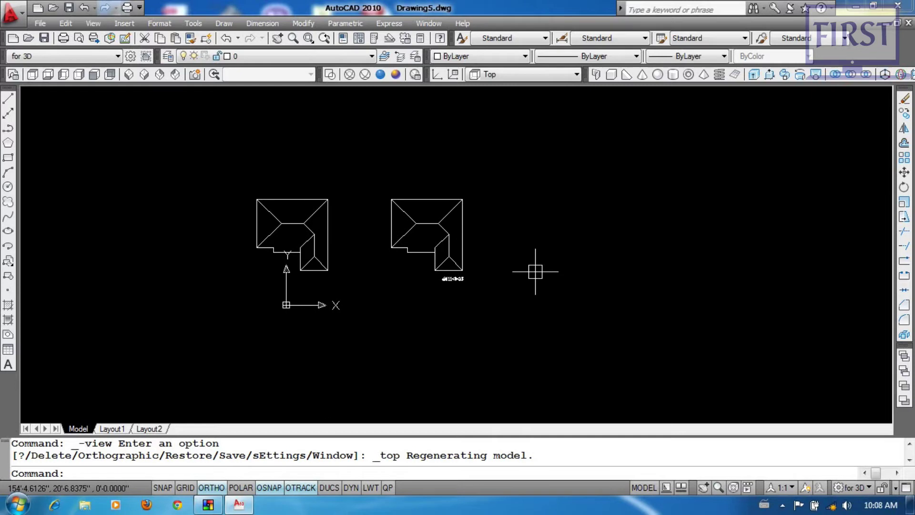
type("re")
key("Return")
- Draw a 30' by 40' rectangle in the empty space beside the roof plans
left_click(553, 268)
middle_click_drag(606, 290, 302, 284)
type("rec")
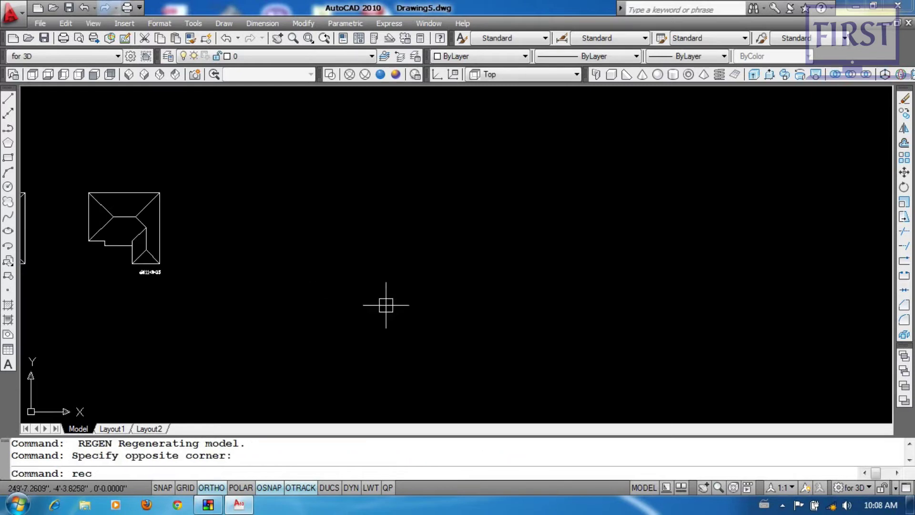
key("Return")
left_click(380, 308)
type("@30',")
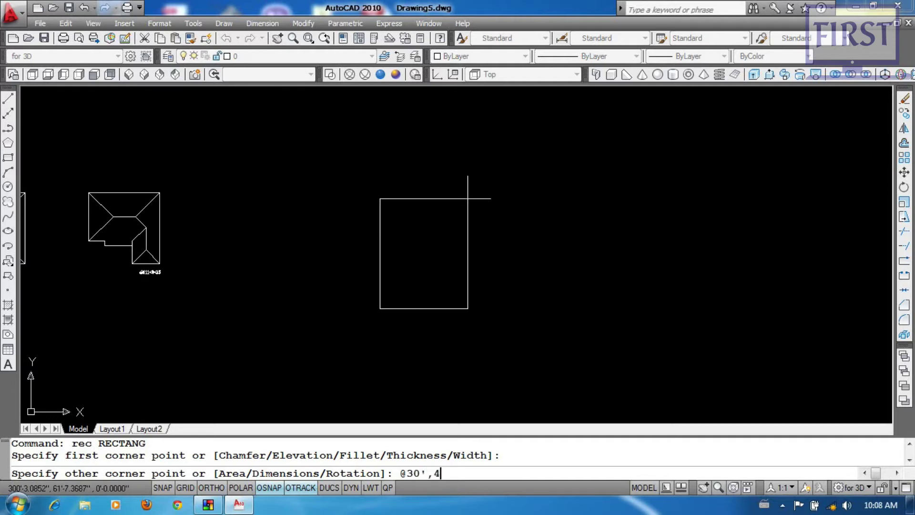
type("40'")
key("Return")
- Offset the new rectangle inward by 36 inches
middle_click_drag(455, 309, 459, 302)
type("o")
key("Return")
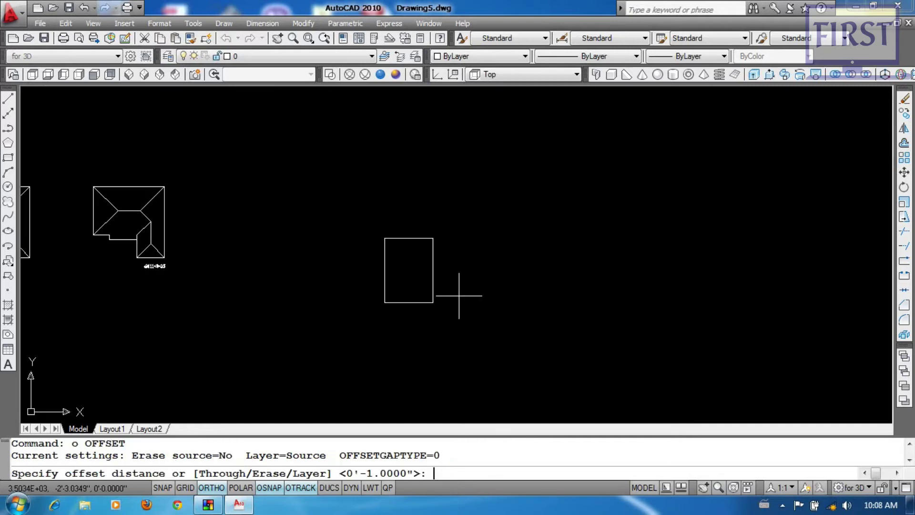
type("36")
key("Return")
scroll(417, 339, "up", 2)
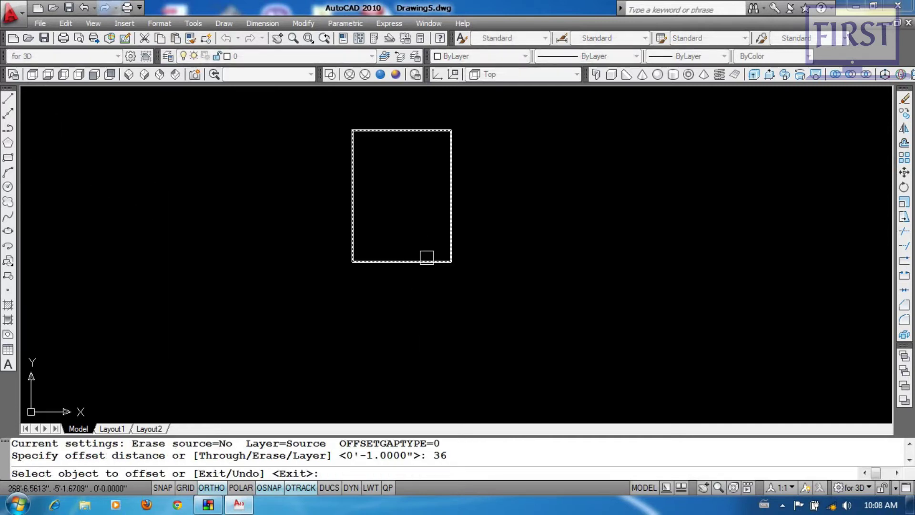
left_click(425, 261)
left_click(403, 158)
key("Return")
middle_click_drag(408, 178, 399, 223)
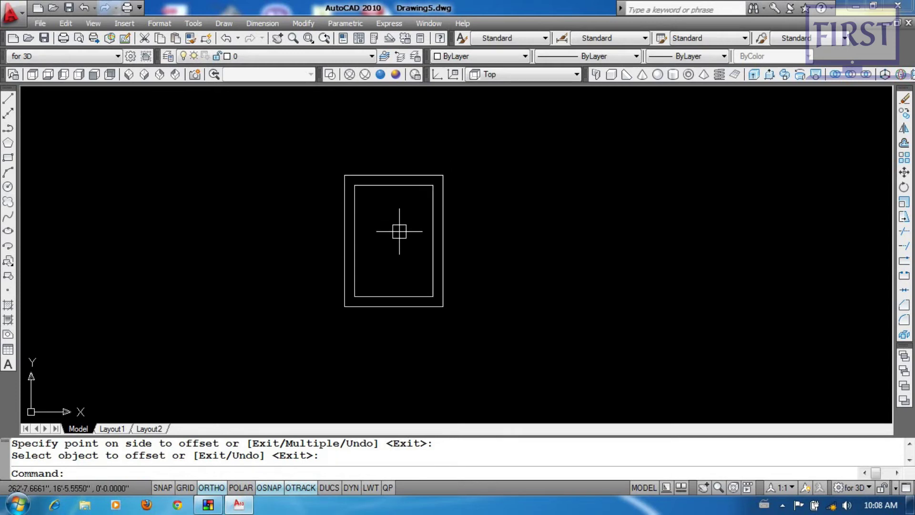
- Draw a 20' by 4' rectangle in the empty space beside the new plan
middle_click_drag(426, 204, 419, 242)
type("rec")
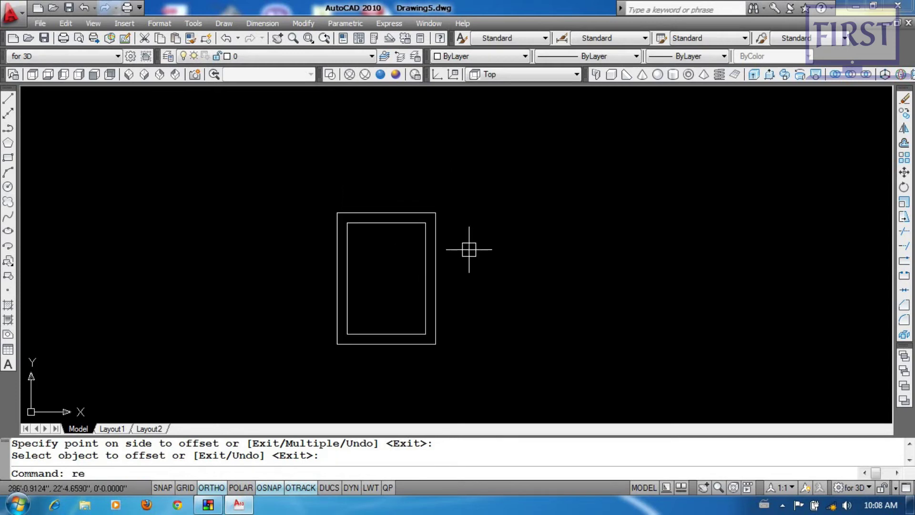
key("Return")
left_click(537, 298)
type("@20',4")
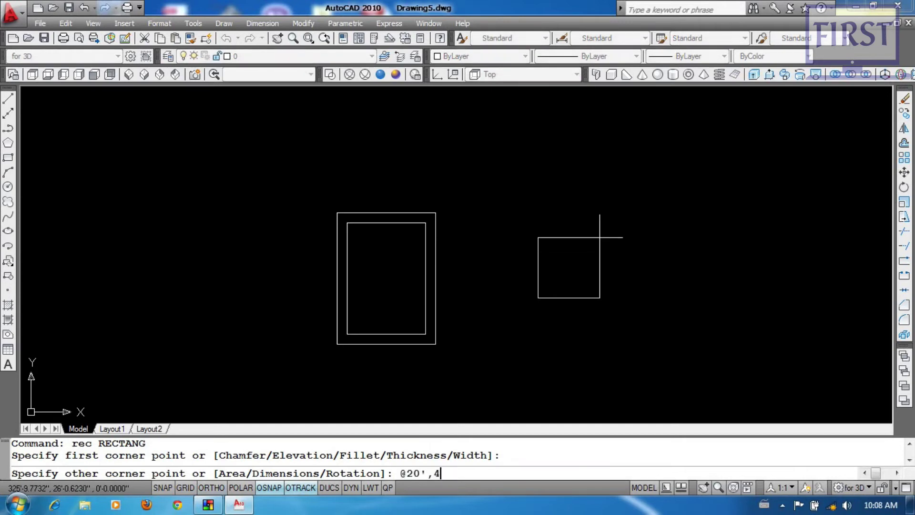
type("'")
key("Return")
- Move the small rectangle so its upper edge's midpoint meets the midpoint of the large outer rectangle's lower edge
left_click(548, 297)
left_click(555, 259)
left_click(554, 259)
left_click(544, 327)
key("Return")
left_click(570, 285)
scroll(396, 360, "up", 2)
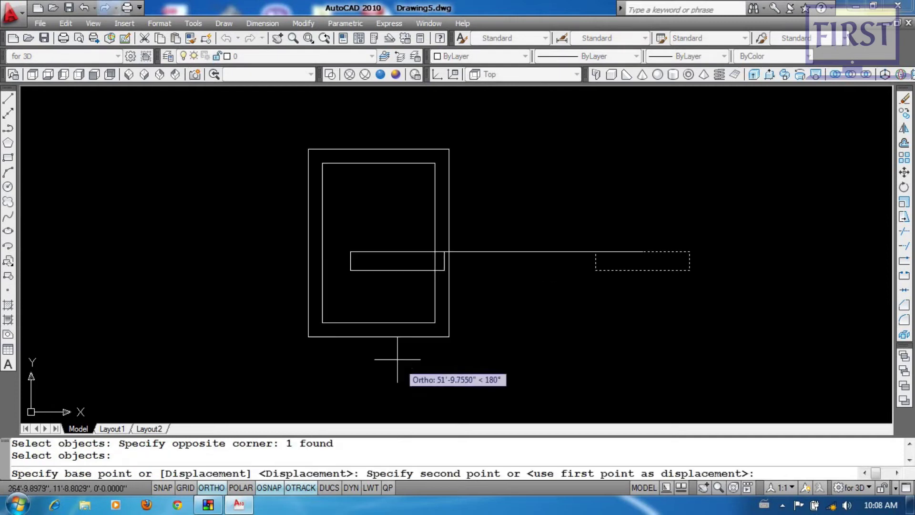
left_click(378, 337)
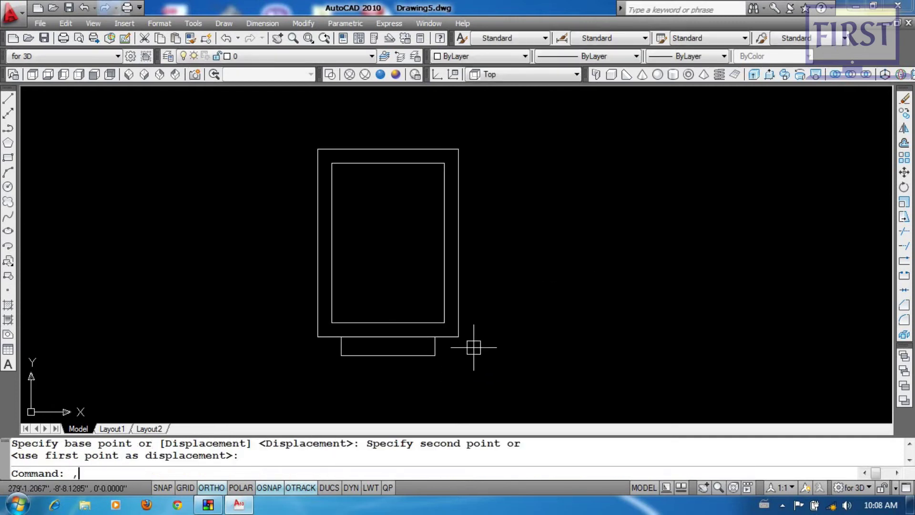
key("Escape")
key("Escape")
type("l")
key("Return")
left_click(388, 355)
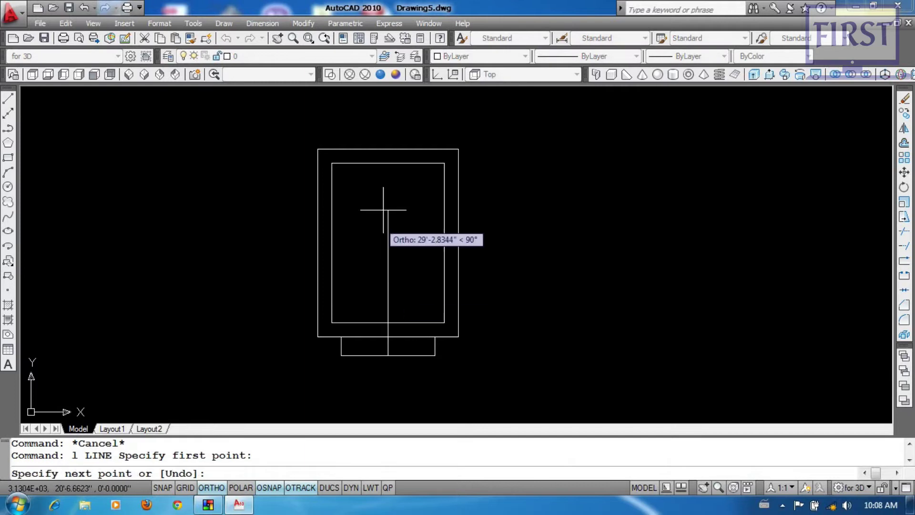
key("Escape")
key("Escape")
- Mirror the small rectangle to the opposite short side of the plan, keeping the original
type("mi")
key("Return")
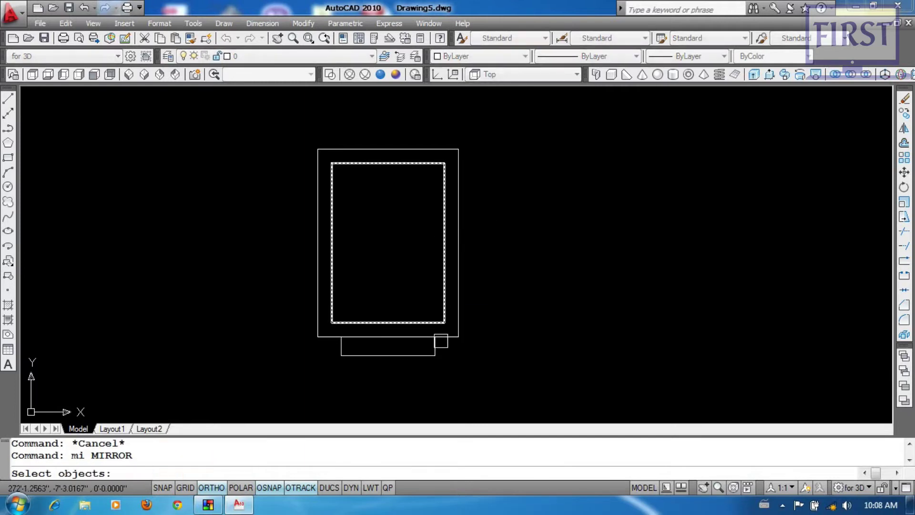
left_click(441, 340)
key("Return")
left_click(528, 271)
key("Return")
middle_click_drag(527, 271, 523, 281)
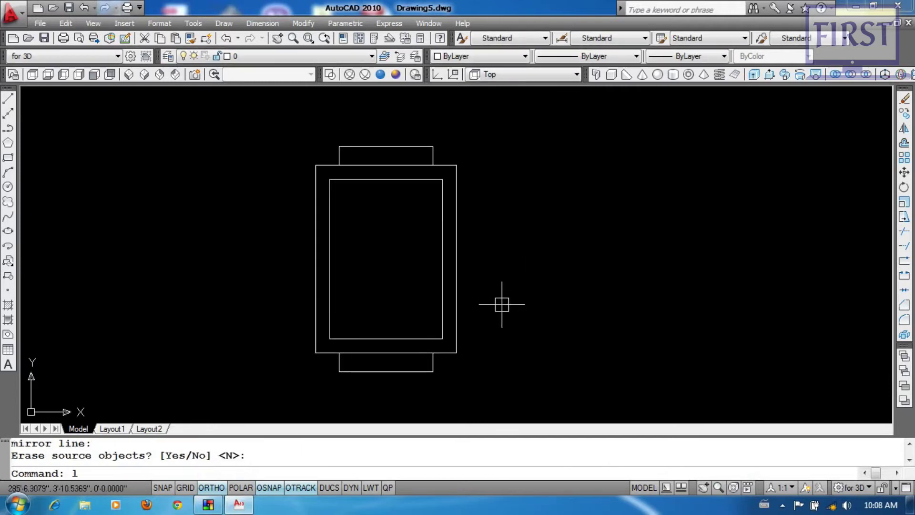
- Draw lengthwise centre lines joining the midpoints of the outer rectangle's short sides and the outer edge midpoints of both small rectangles
type("l")
key("Return")
left_click(386, 353)
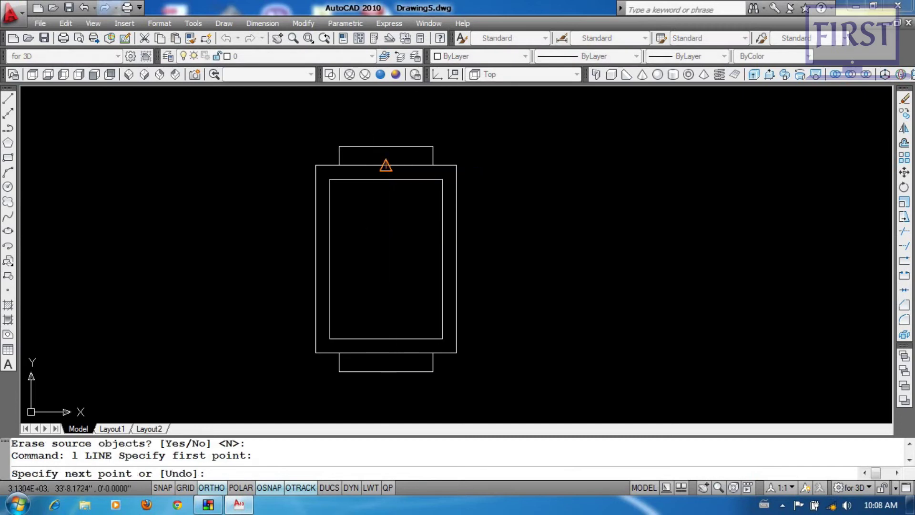
left_click(386, 166)
key("Return")
key("Return")
left_click(386, 146)
left_click(387, 371)
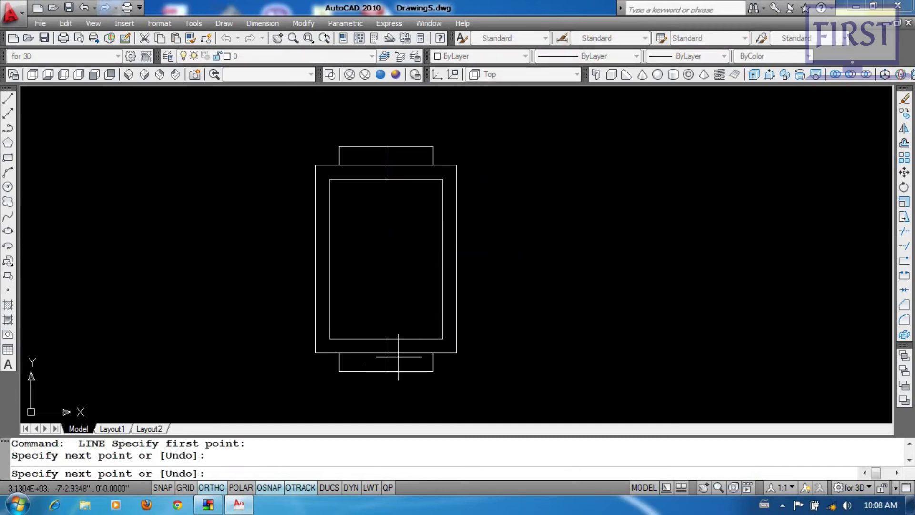
key("Return")
key("alt+v")
key("d")
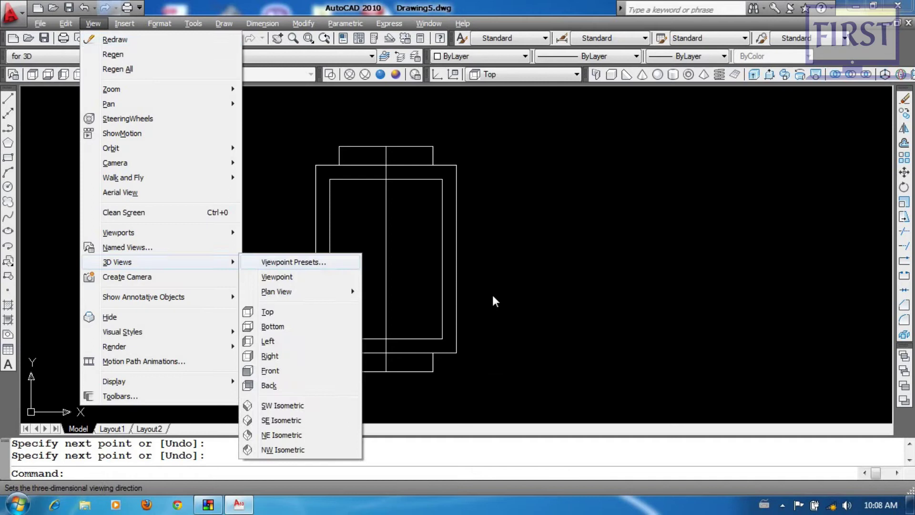
key("s")
scroll(541, 255, "up", 5)
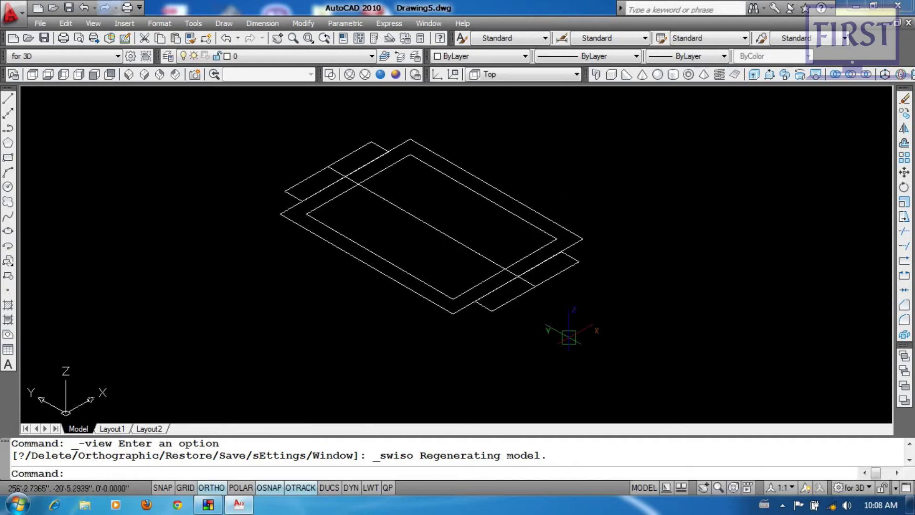
type("l")
key("Return")
left_click(472, 306)
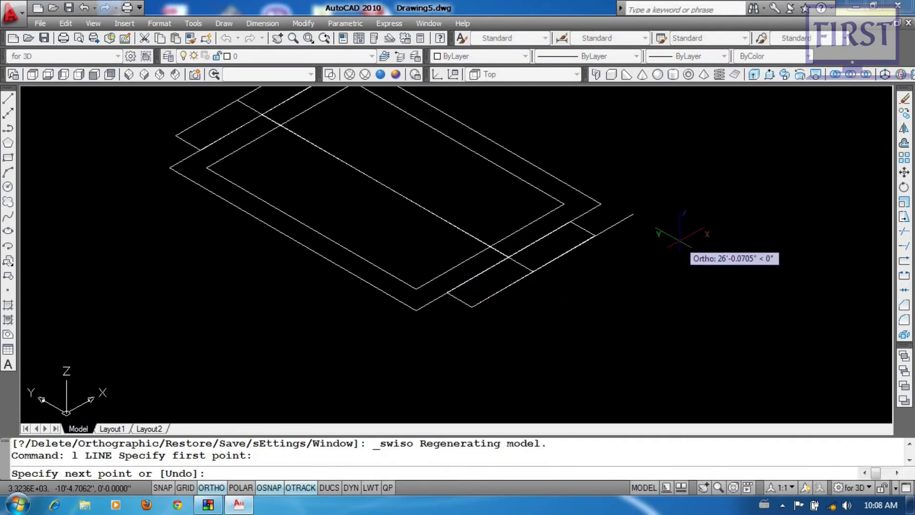
type("@111<0<")
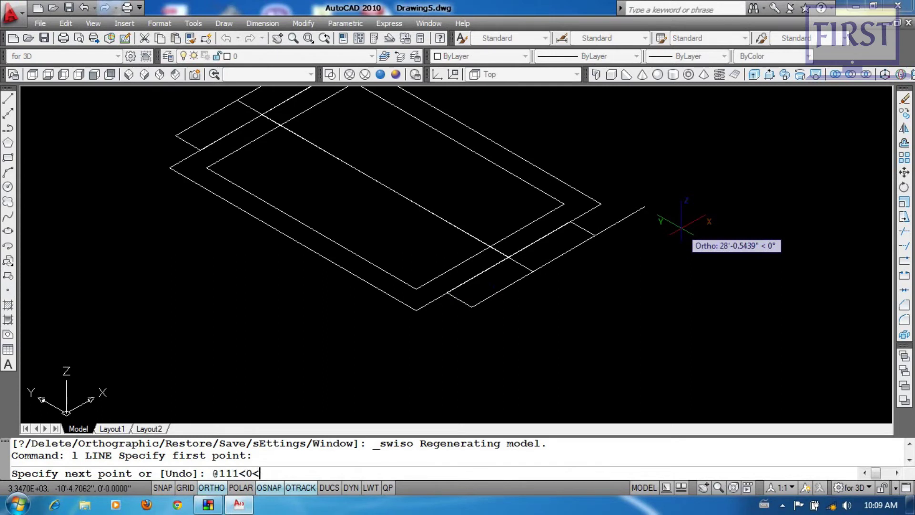
type("25")
key("Return")
key("Return")
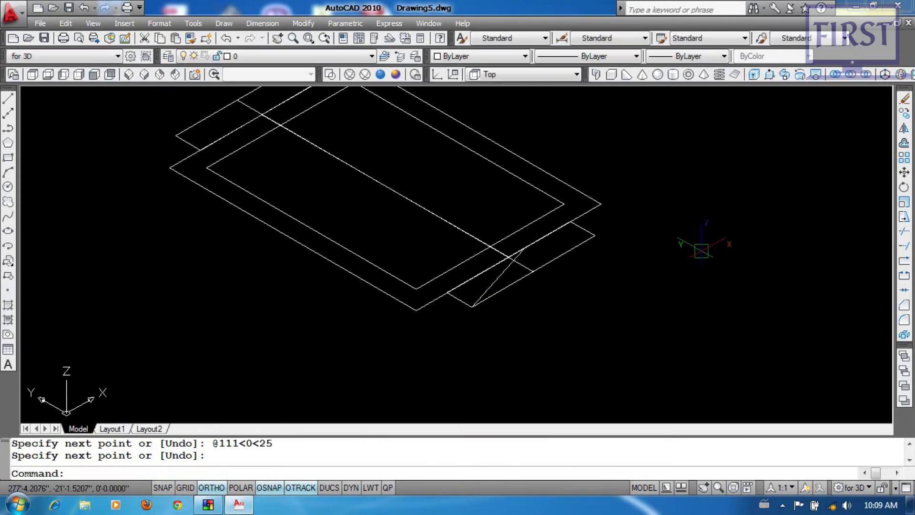
- Mirror the 25° sloped line about the centre of the front small rectangle, keeping the original
type("mi")
key("Return")
left_click(501, 277)
key("Return")
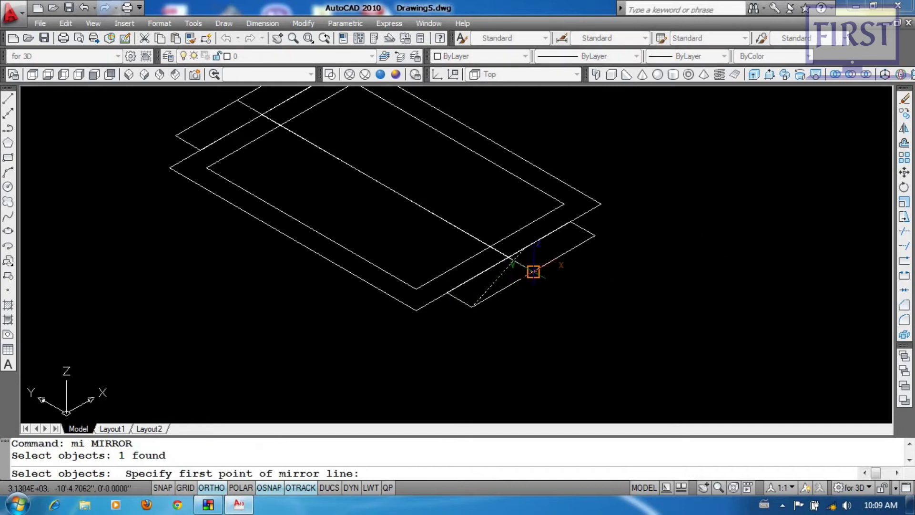
left_click(533, 271)
left_click(636, 324)
key("Return")
type("f")
key("Return")
type("r")
key("Return")
type("0")
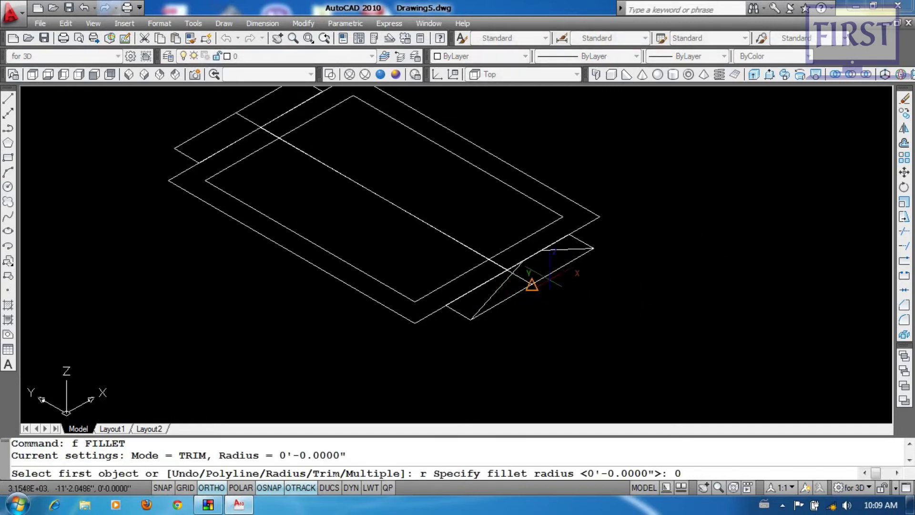
key("Return")
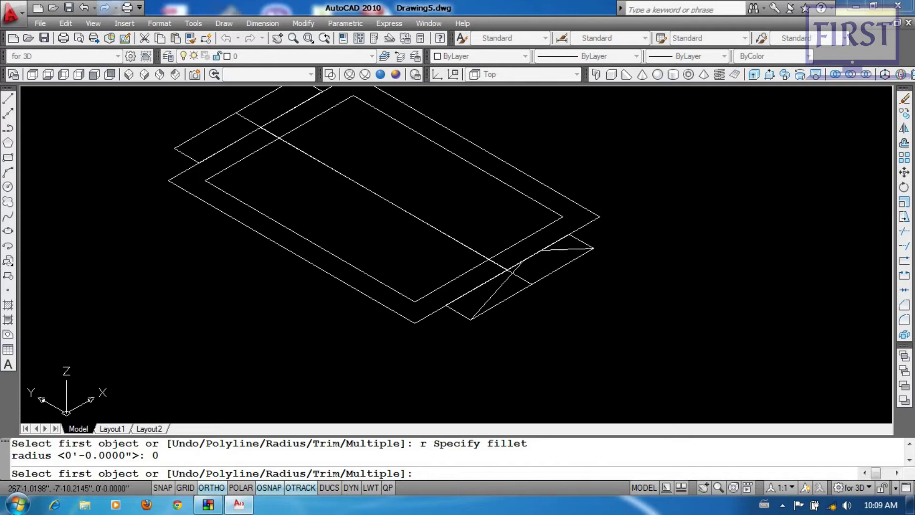
key("Escape")
key("Escape")
key("Escape")
- Fillet the two sloped lines with radius 0 so they meet at a gable peak
type("f")
key("Return")
type("r")
key("Return")
type("0")
key("Return")
left_click(567, 249)
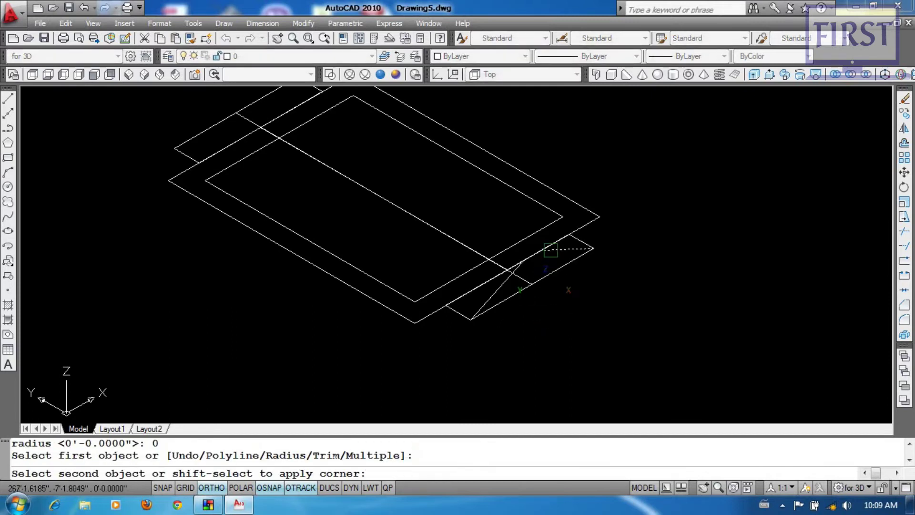
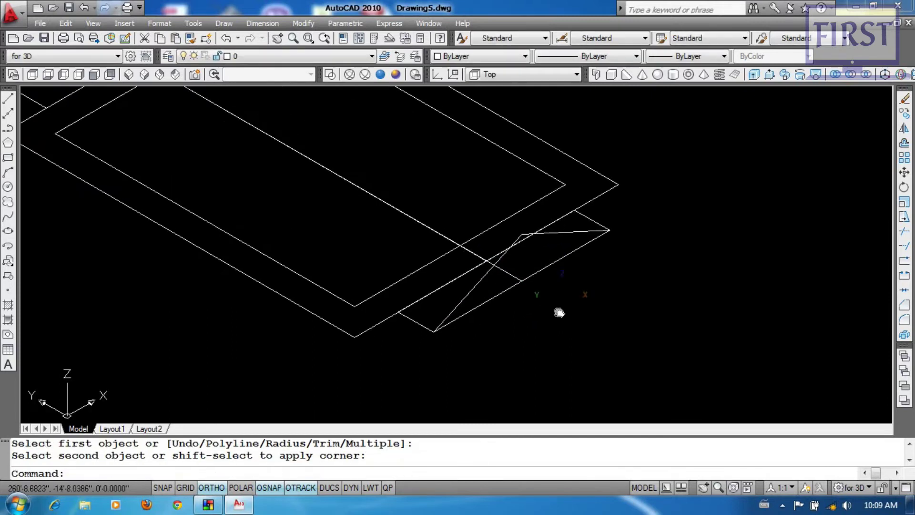
type("co")
key("Return")
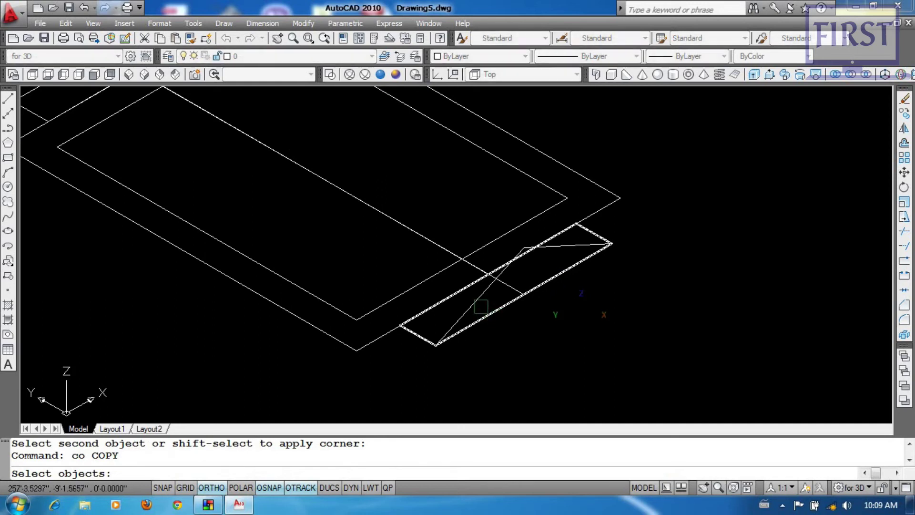
left_click(515, 259)
middle_click_drag(512, 372, 534, 366)
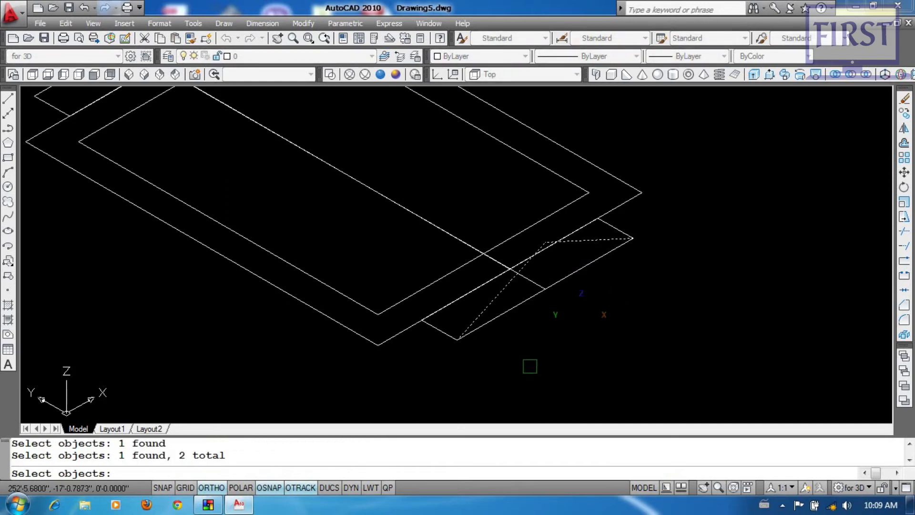
key("Escape")
- Stretch both inner corners of the front small rectangle back to the edge of the inner offset rectangle
left_click(440, 328)
left_click(422, 319)
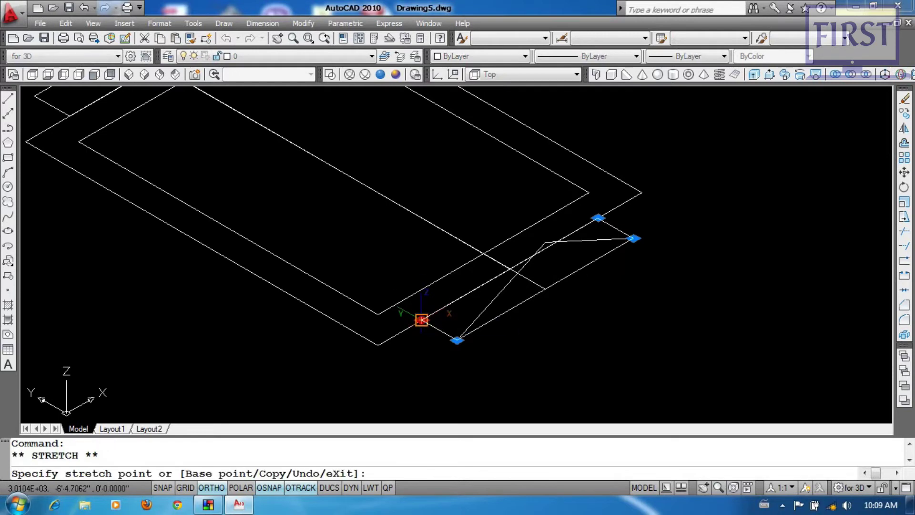
left_click(395, 304)
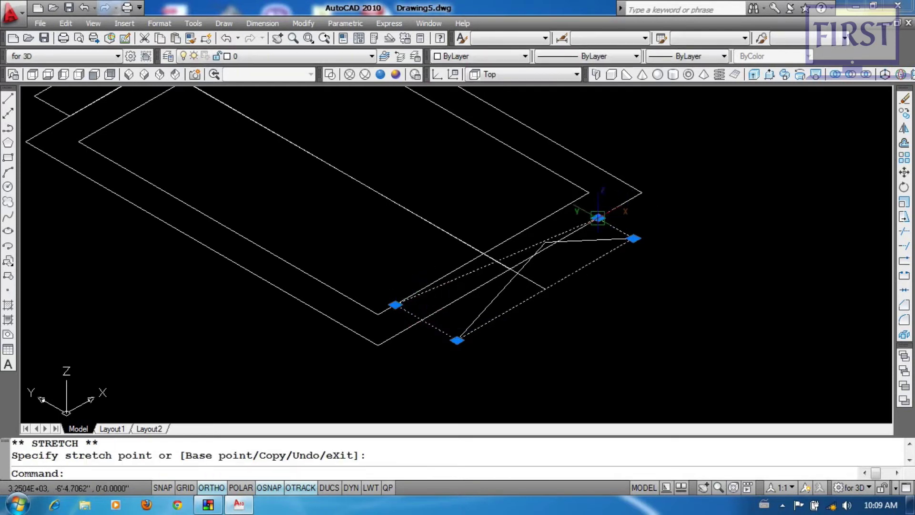
left_click(571, 201)
middle_click_drag(592, 281, 607, 292)
key("Escape")
key("Escape")
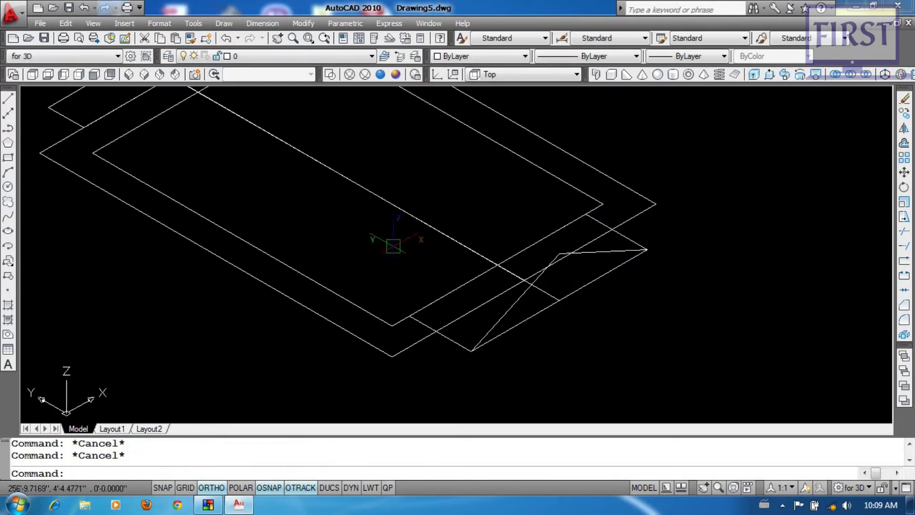
- Erase the small rectangle at the far end of the plan
middle_click_drag(393, 245, 466, 309)
left_click(143, 178)
type("e")
key("Return")
left_click(98, 176)
type("e")
key("Return")
middle_click_drag(439, 286, 369, 277)
- Mirror the lengthened front rectangle to the far end about the midpoint of the plan's long side, keeping the original
type("mi")
key("Return")
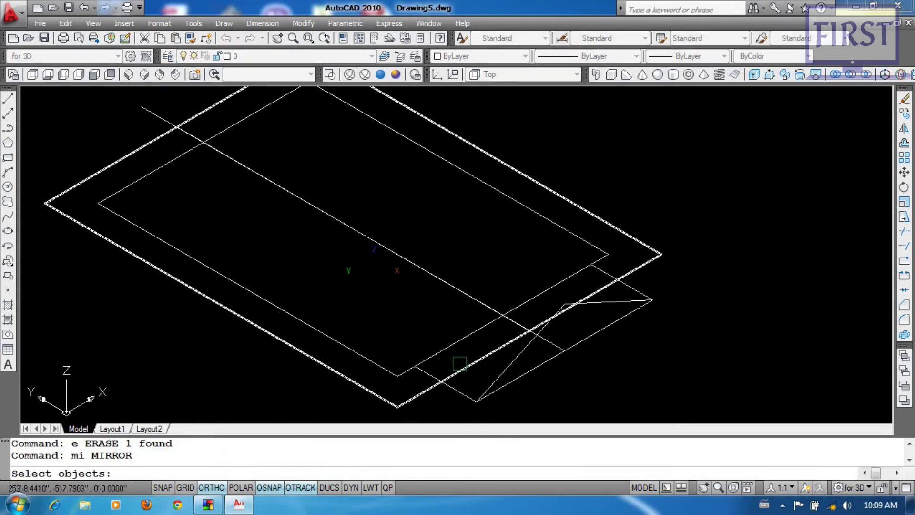
left_click(443, 351)
key("Return")
left_click(247, 290)
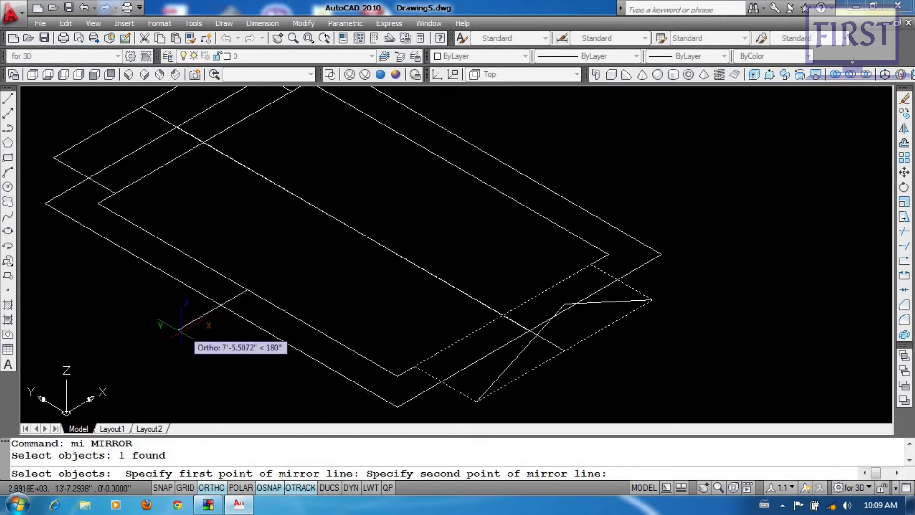
left_click(181, 325)
key("Return")
- Copy the two front gable lines from the small rectangle's outer corner to its inner corner
middle_click_drag(419, 342, 394, 341)
type("co")
key("Return")
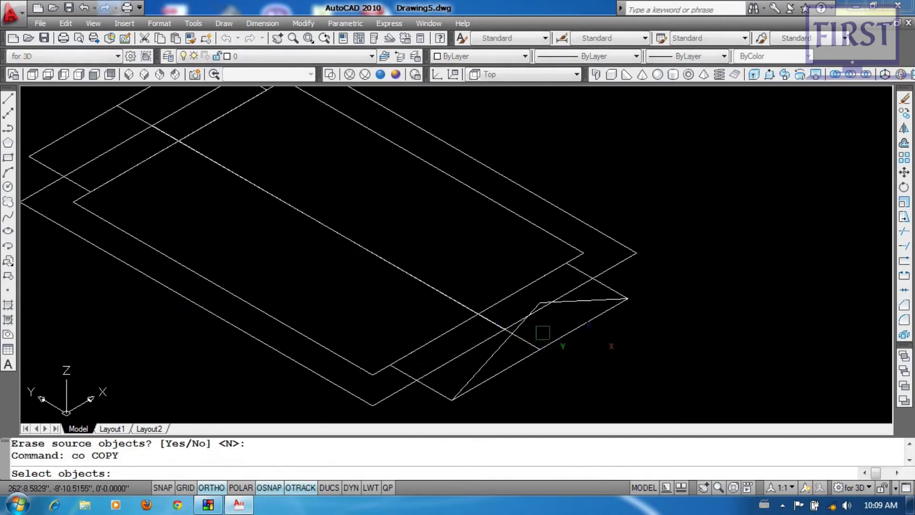
left_click(499, 350)
left_click(584, 300)
key("Return")
left_click(452, 400)
left_click(389, 365)
key("Return")
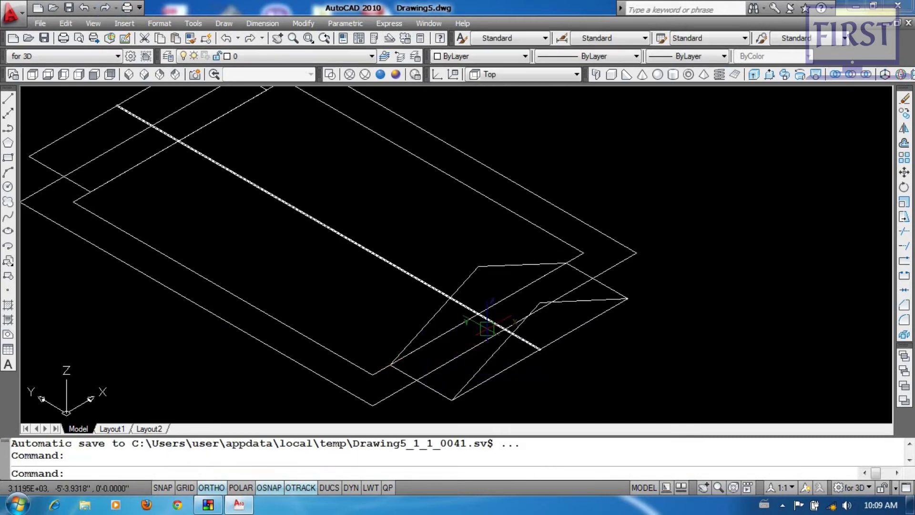
- Draw the small roof's ridge line between the peaks of the two front gables
type("l")
key("Return")
left_click(539, 302)
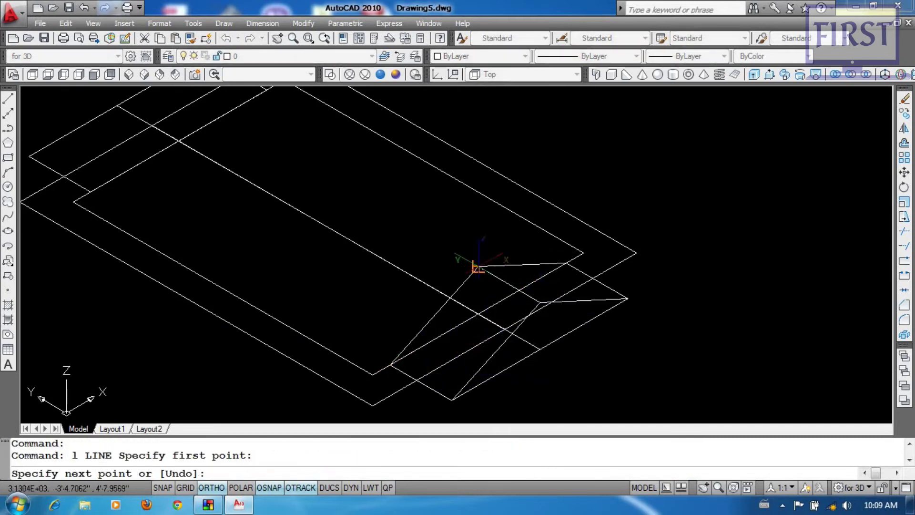
left_click(477, 267)
key("Return")
- Copy each sloped line of the inner small gable to the matching front corner of the large outer rectangle
type("co")
key("Return")
left_click(420, 330)
key("Return")
left_click(390, 364)
left_click(477, 267)
key("Return")
key("Return")
left_click(548, 263)
key("Return")
left_click(566, 263)
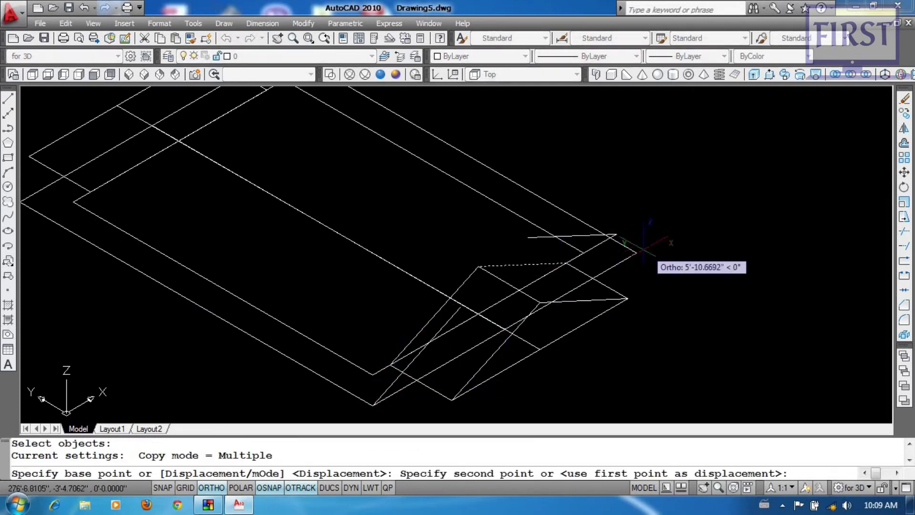
left_click(637, 253)
key("Return")
- Fillet the two copied slopes at the large outer rectangle's front corners into a main gable peak
type("f")
key("Return")
left_click(552, 257)
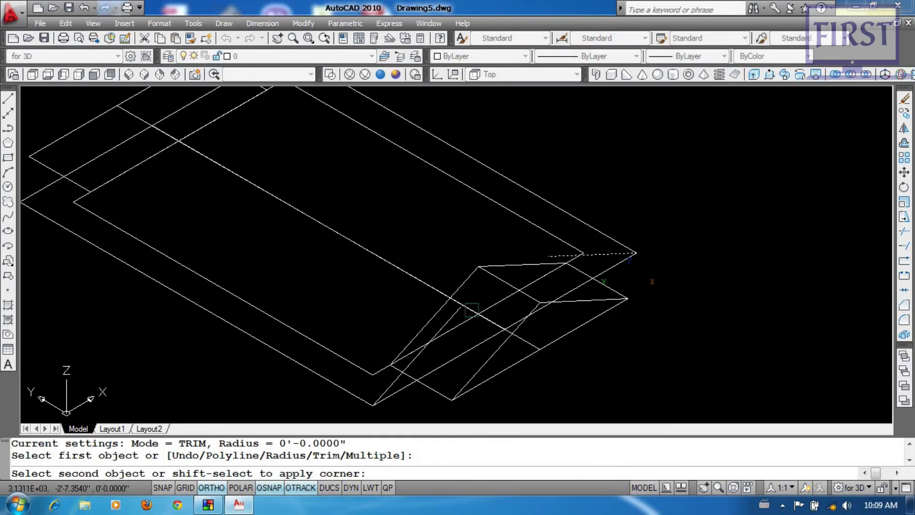
left_click(476, 334)
- Copy the main gable's two sloped lines from the outer rectangle's front corner to its corresponding far corner
type("co")
key("Return")
left_click(454, 315)
left_click(596, 254)
key("Return")
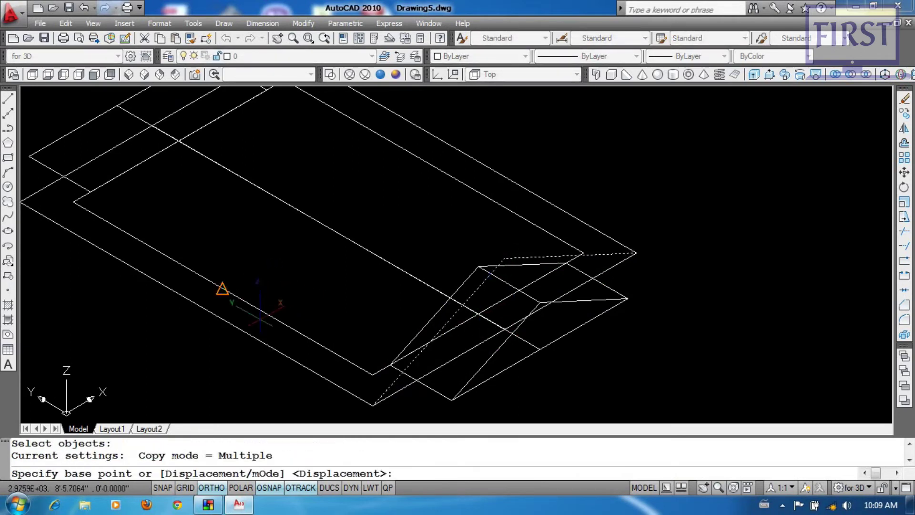
left_click(373, 406)
middle_click_drag(34, 184, 217, 267)
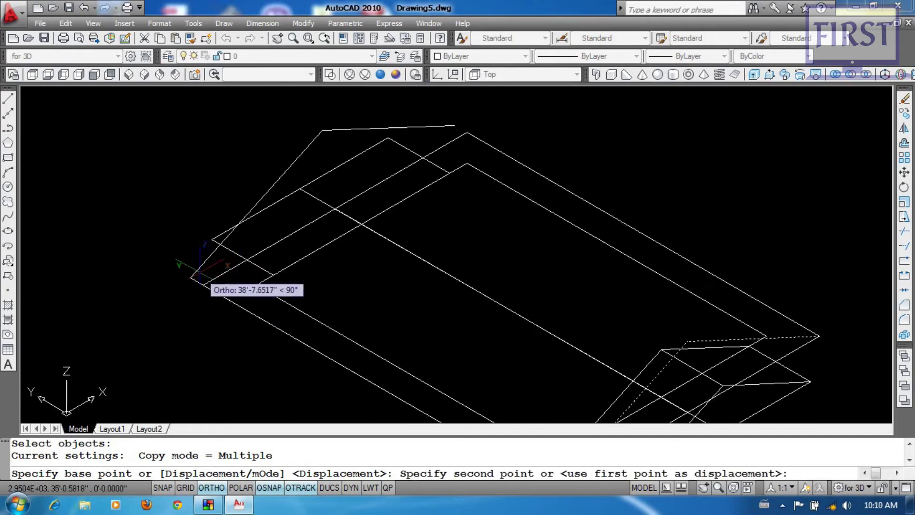
left_click(203, 285)
key("Return")
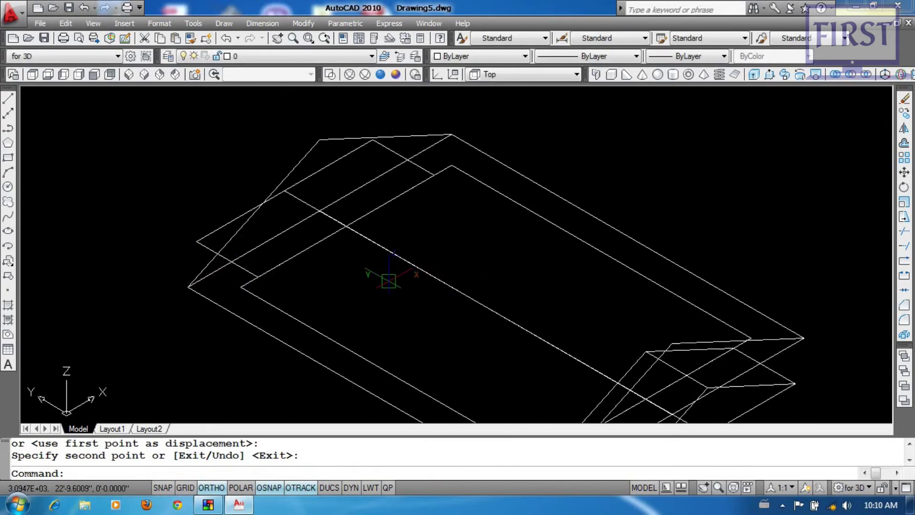
- Draw the main roof's ridge line between the peaks of the two large gables
type("l")
key("Return")
left_click(319, 140)
scroll(658, 329, "up", 2)
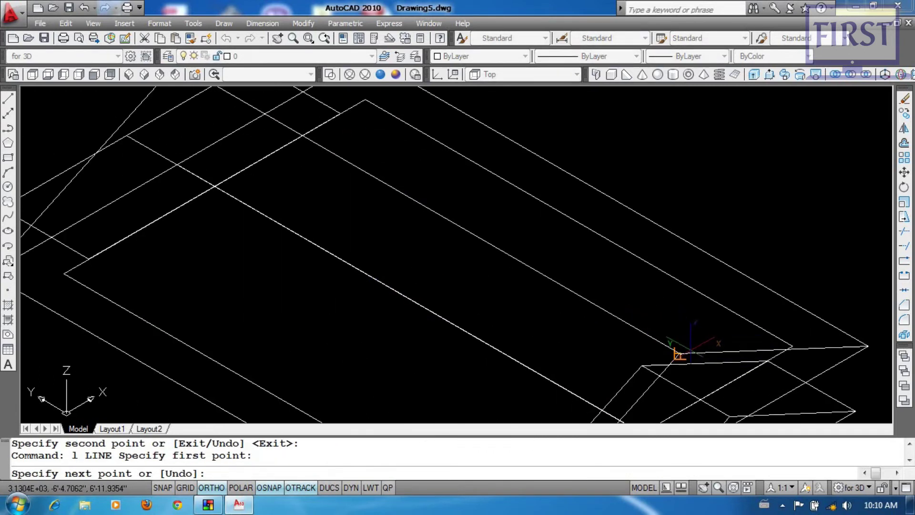
left_click(679, 355)
key("Return")
scroll(629, 323, "down", 3)
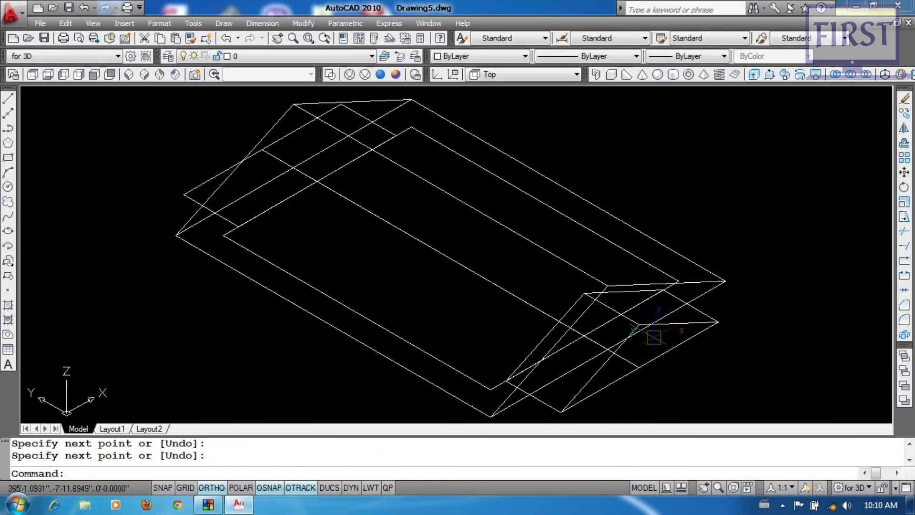
type("mi")
key("Return")
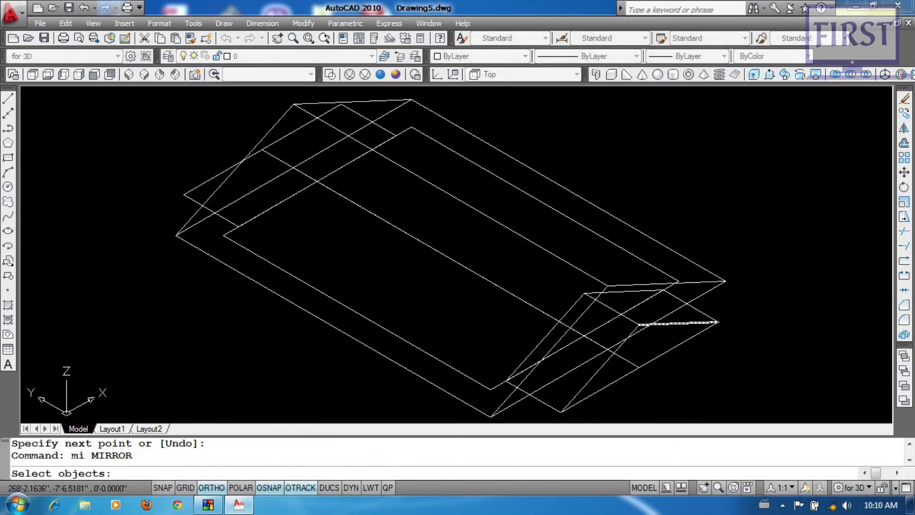
scroll(658, 324, "up", 2)
key("Escape")
key("Escape")
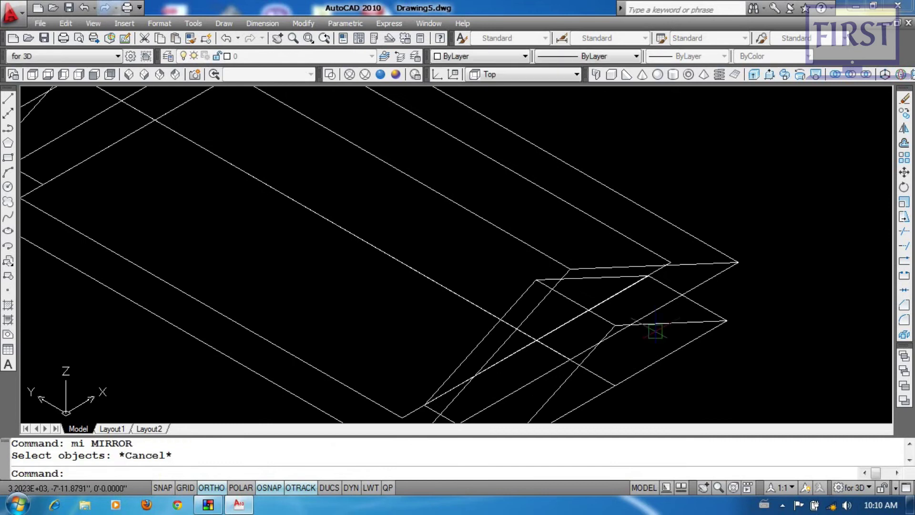
- Mirror the front small gable's sloped lines and ridge to the far end about the plan's middle, keeping the originals
type("mi")
key("Return")
left_click(644, 324)
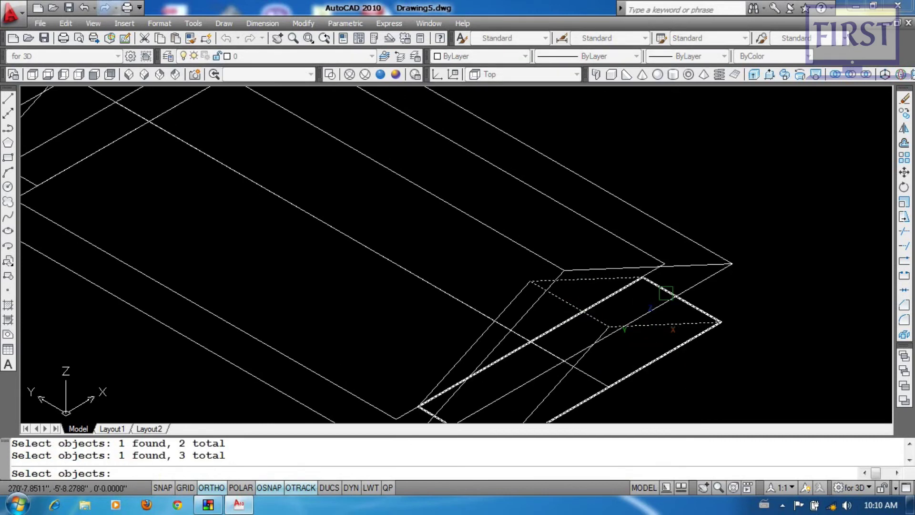
middle_click_drag(577, 369, 619, 325)
left_click(506, 386)
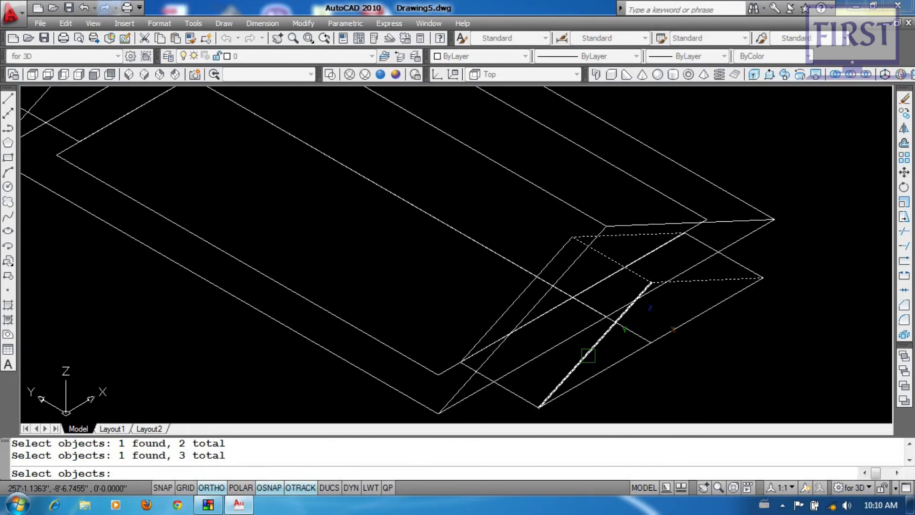
left_click(248, 265)
left_click(317, 222)
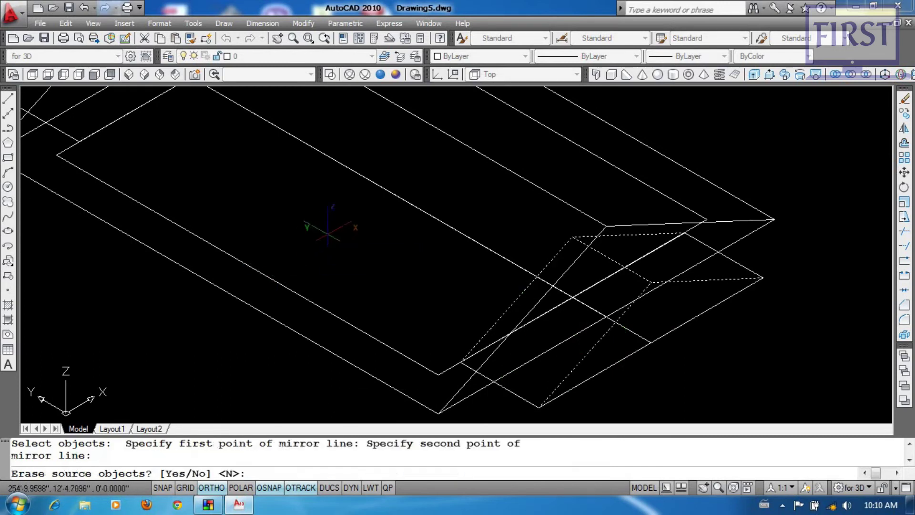
key("Return")
scroll(305, 267, "down", 3)
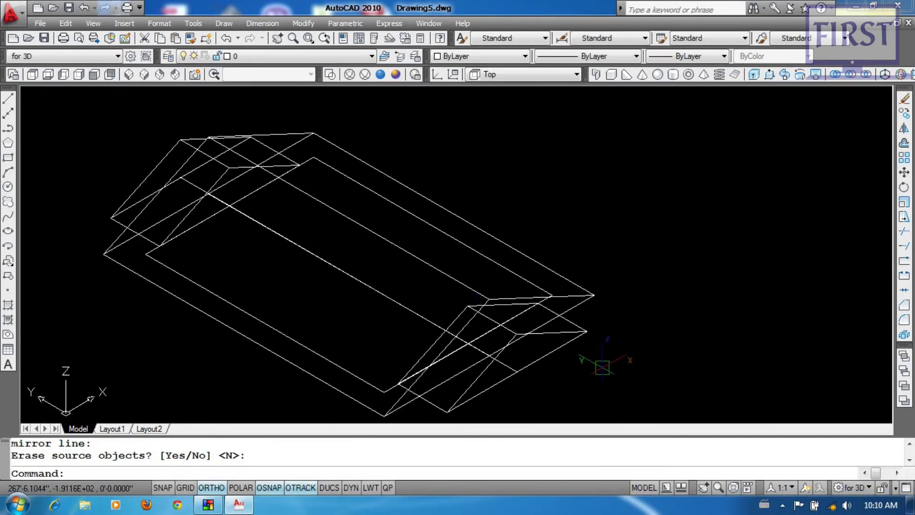
- Create a four-point 3D face over the main roof's rear slope, from its outer eave corners to the ridge ends
middle_click_drag(574, 383, 548, 388)
left_click_drag(657, 319, 687, 307)
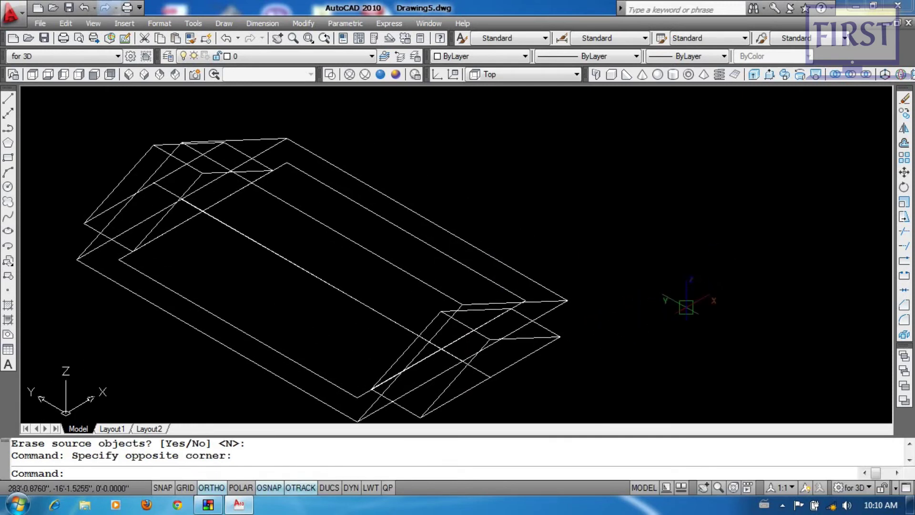
type("3f")
key("Return")
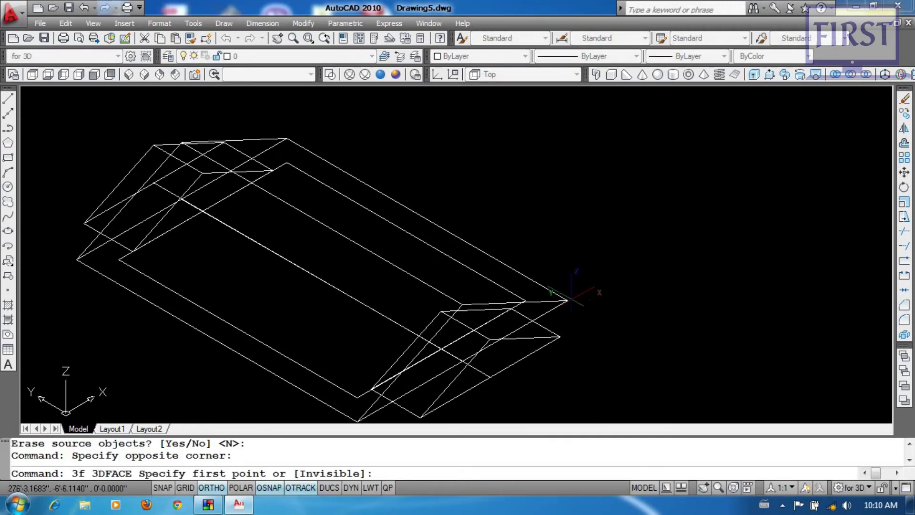
left_click(446, 214)
left_click(286, 138)
scroll(286, 139, "up", 3)
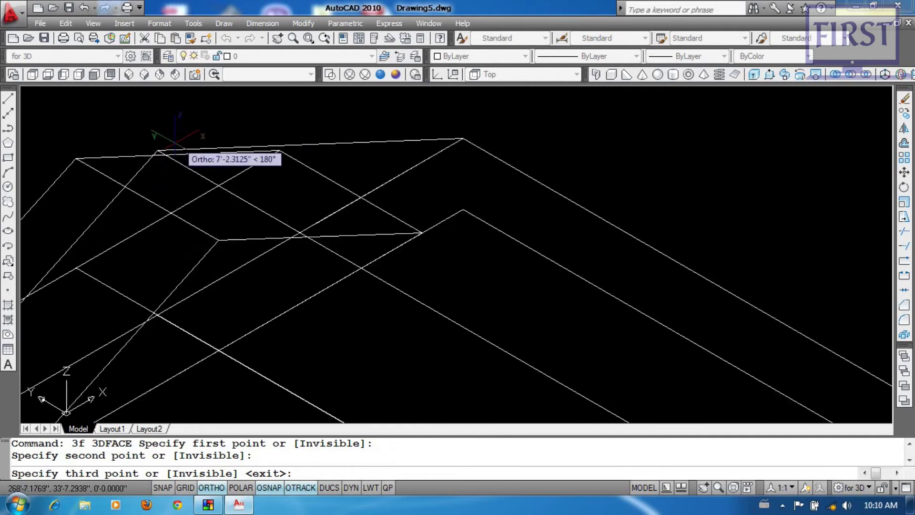
left_click(154, 150)
scroll(386, 251, "down", 4)
scroll(444, 258, "up", 5)
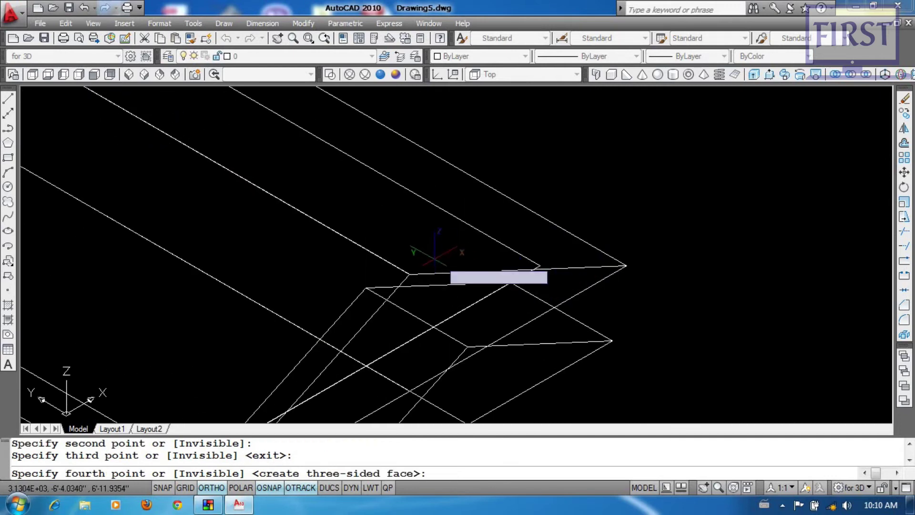
left_click(418, 275)
key("Return")
- Create a four-point 3D face over the matching slope of the front small gable roof
key("Return")
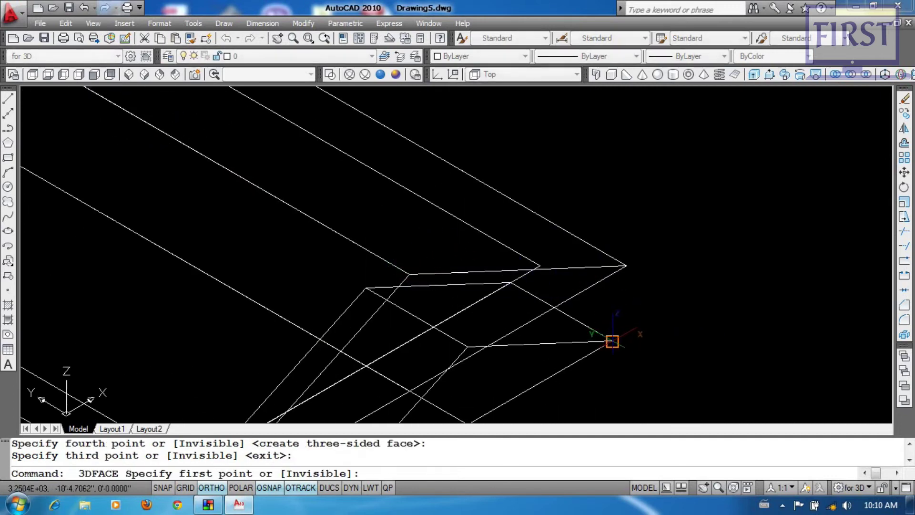
left_click(612, 340)
left_click(510, 283)
left_click(364, 289)
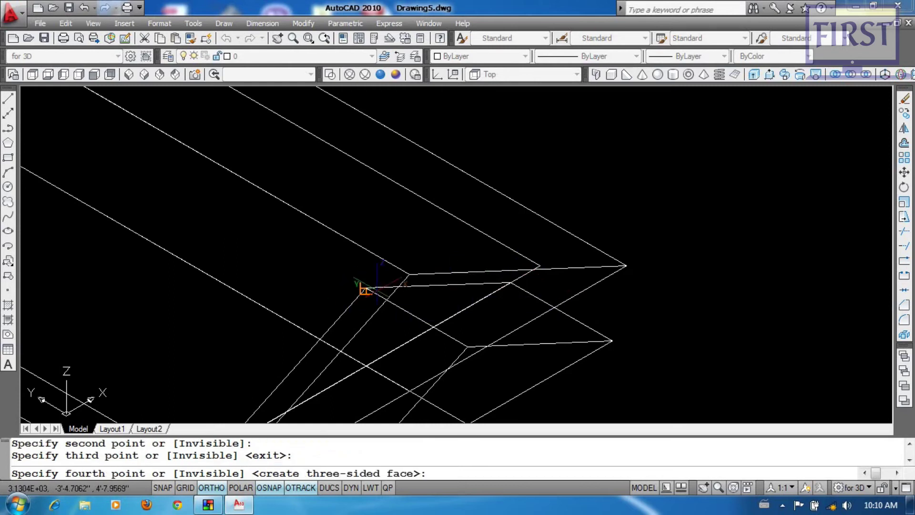
left_click(468, 347)
key("Return")
scroll(762, 333, "down", 2)
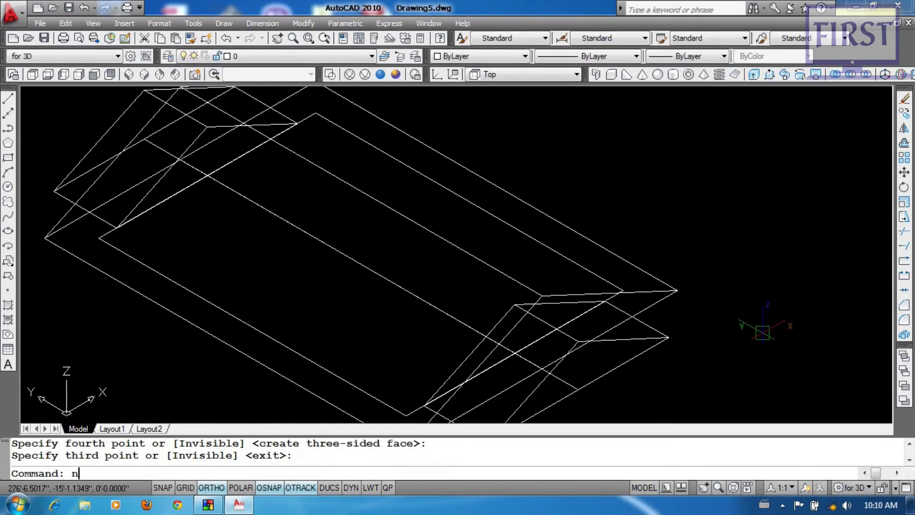
- Set the visual style to Realistic
key("Escape")
key("Escape")
type("vs")
key("Return")
type("r")
key("Return")
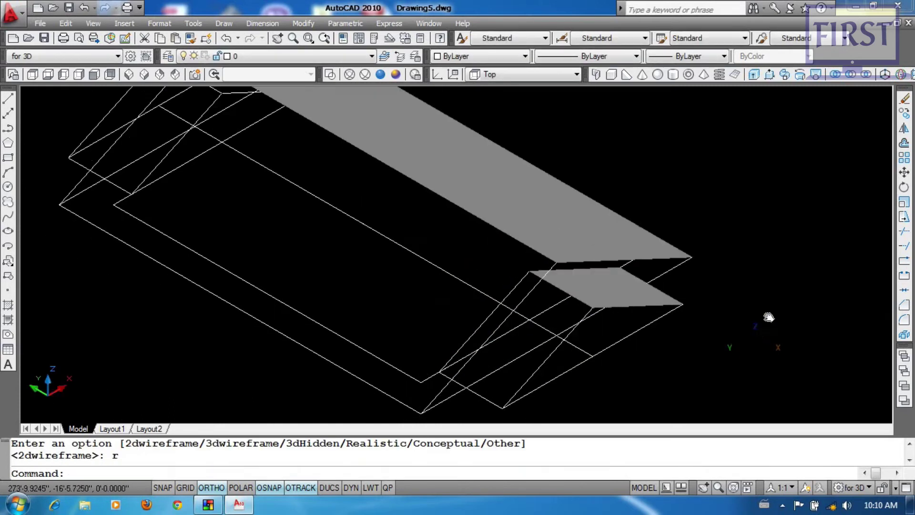
- Mirror the main roof face and the small gable face across the ridge, keeping the originals
type("mi")
key("Return")
left_click(636, 288)
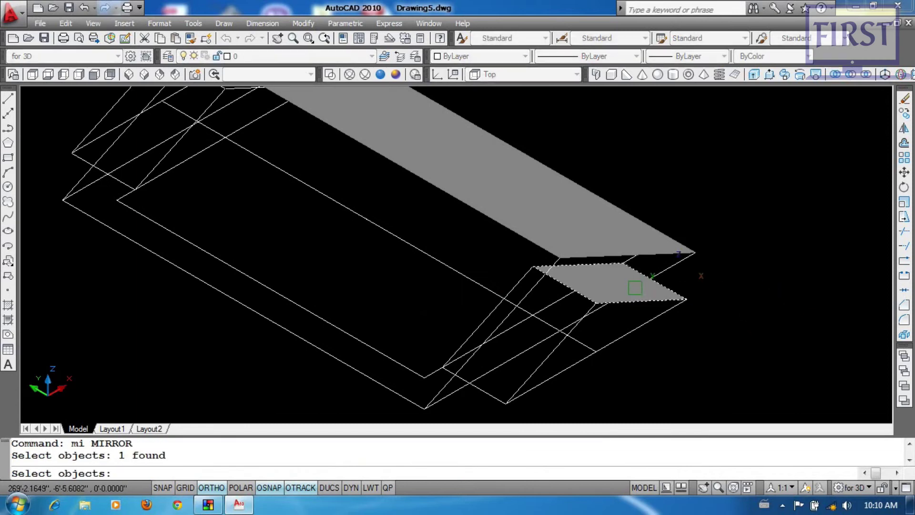
left_click(607, 220)
key("Return")
left_click(559, 258)
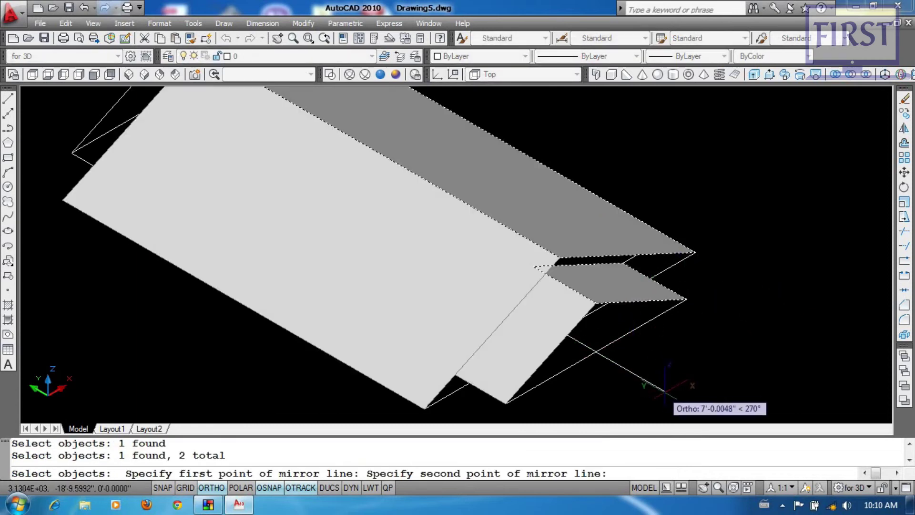
left_click(686, 367)
key("Return")
- Mirror both front small gable faces to the far end about the main roof's middle, keeping the originals
key("Return")
left_click(595, 286)
left_click(544, 307)
key("Return")
left_click(527, 120)
left_click(634, 121)
key("Return")
scroll(667, 229, "down", 2)
scroll(687, 269, "up", 1)
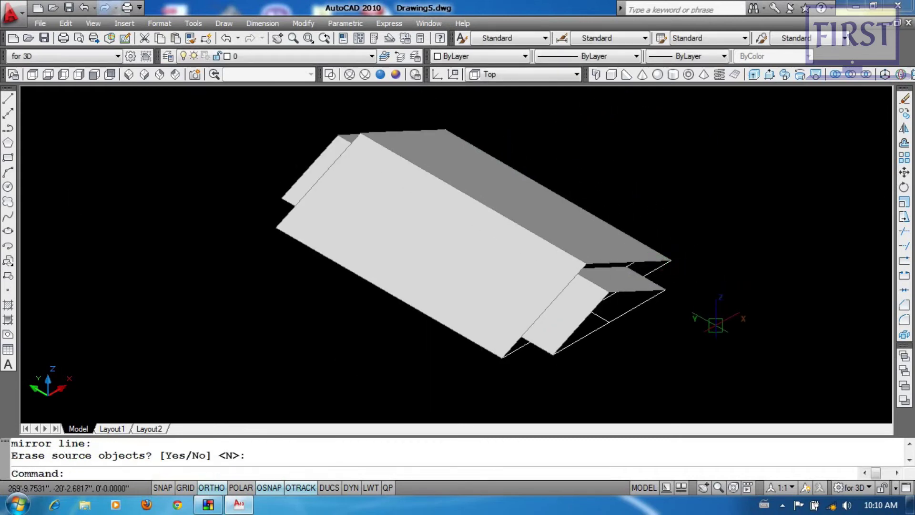
- Switch to the Front view to align the UCS with the gable, and return to the SW Isometric view
left_click(93, 23)
left_click(271, 339)
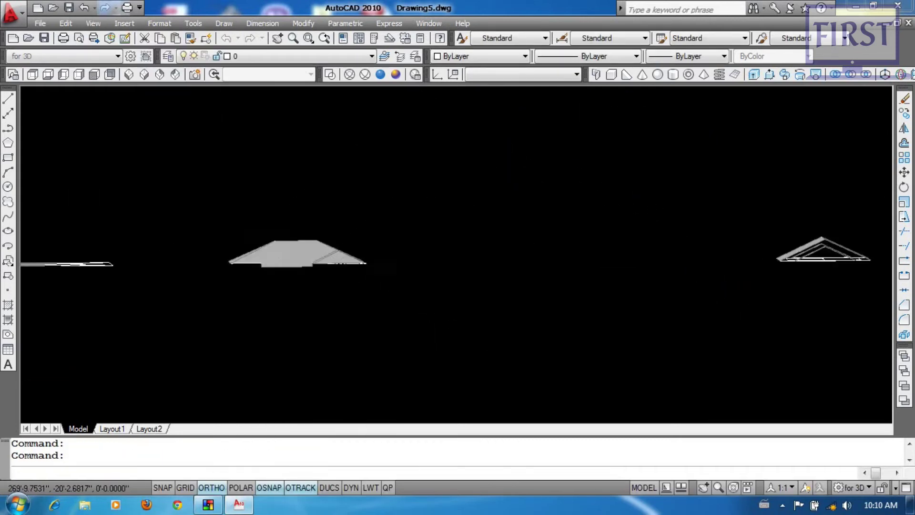
middle_click_drag(759, 303, 486, 311)
scroll(743, 245, "up", 3)
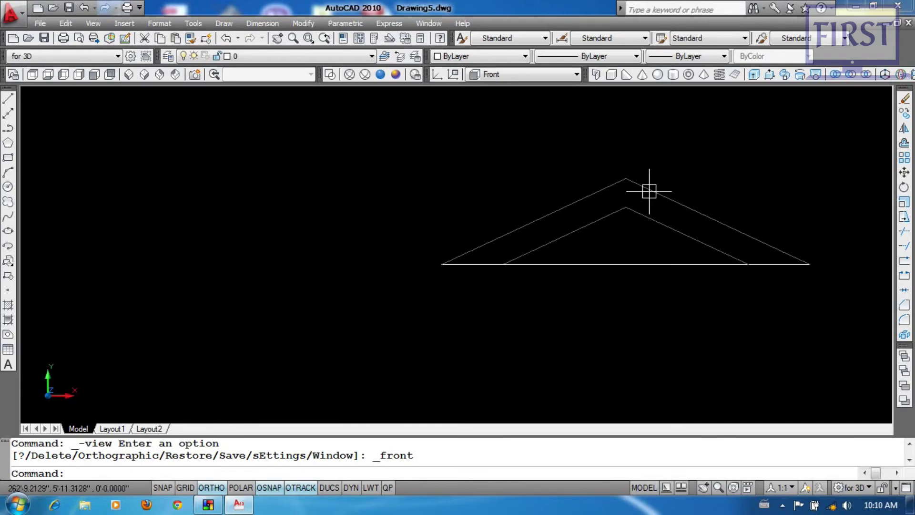
left_click(93, 23)
mouse_move(134, 248)
left_click(289, 376)
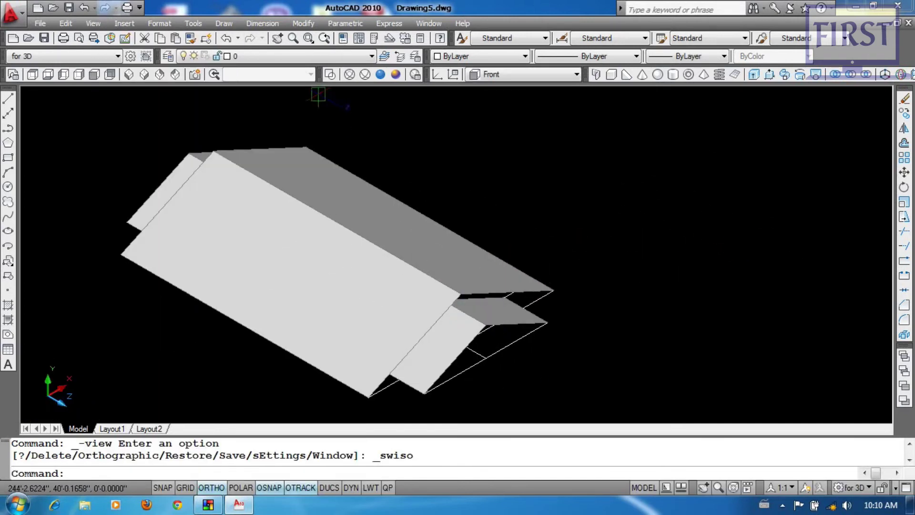
- Set the visual style to 2D Wireframe and draw a vertical line about 13'-10" up from the inner rectangle's front corner
left_click(330, 74)
type("l")
key("Return")
scroll(443, 296, "up", 2)
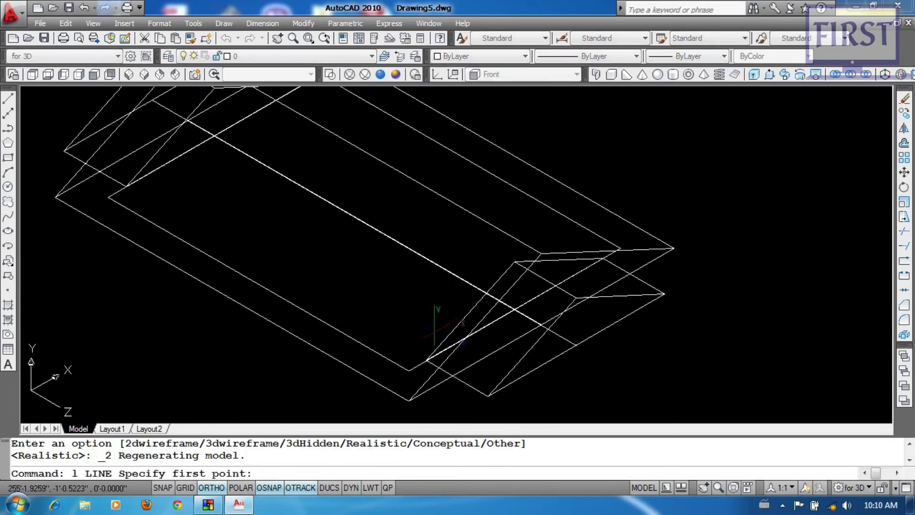
left_click(409, 370)
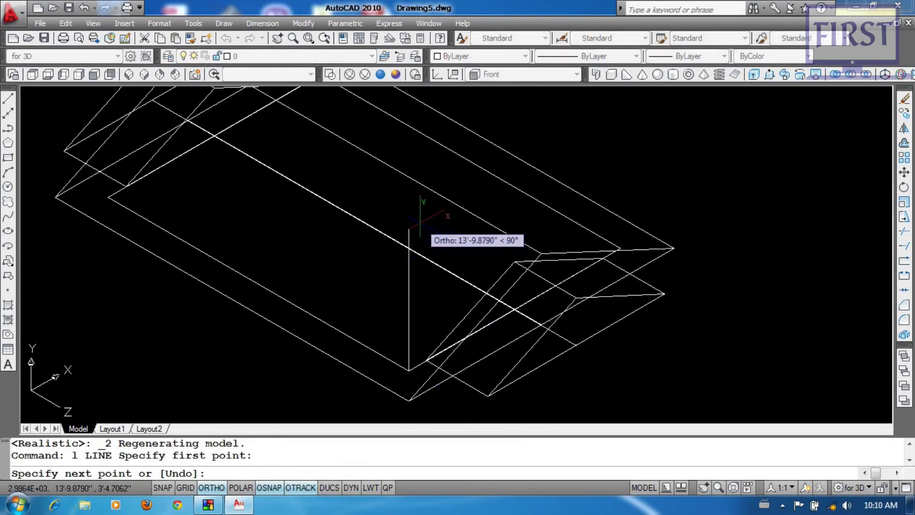
left_click(420, 220)
key("Return")
- Show the gables and the new vertical line in the Front view
key("alt+v")
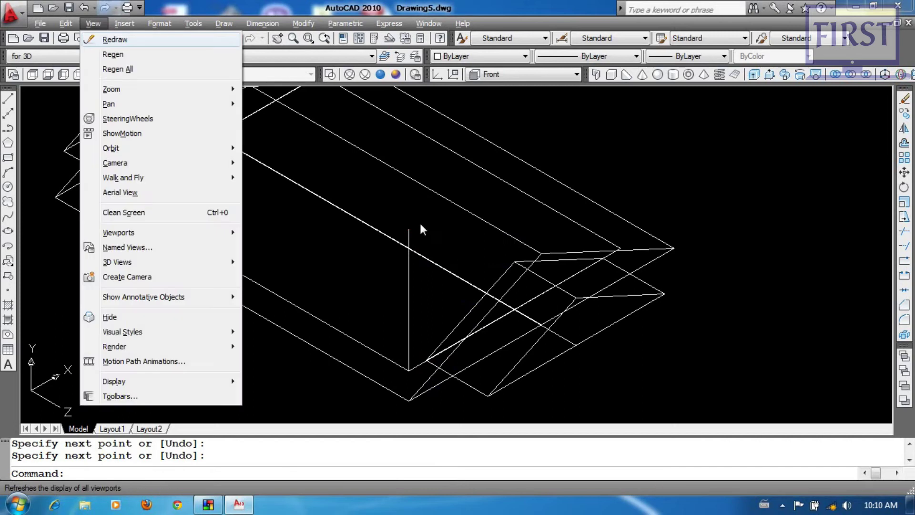
key("d")
key("f")
scroll(739, 253, "up", 3)
scroll(475, 261, "up", 2)
middle_click_drag(476, 262, 361, 286)
- Try to trim the vertical line's excess above the main gable's slope
key("Return")
key("Return")
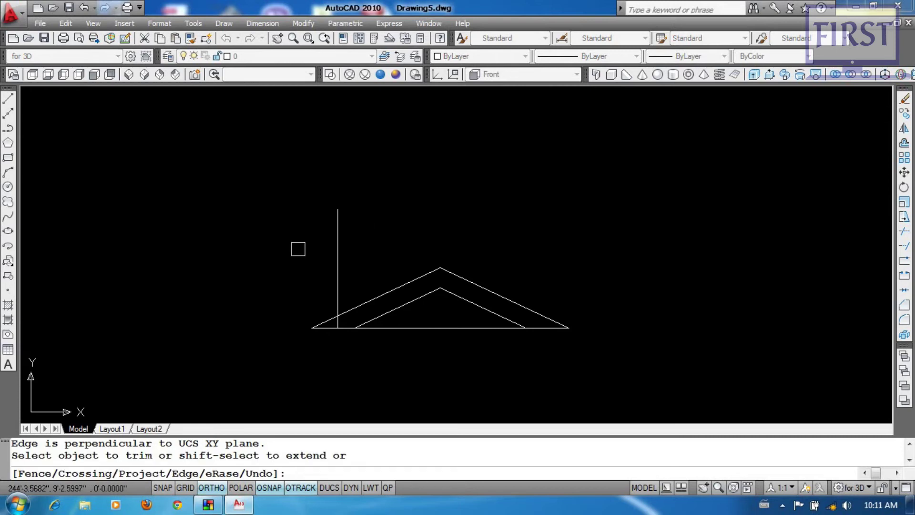
key("Escape")
middle_click_drag(366, 224, 343, 247)
type("tr")
key("Return")
left_click(357, 318)
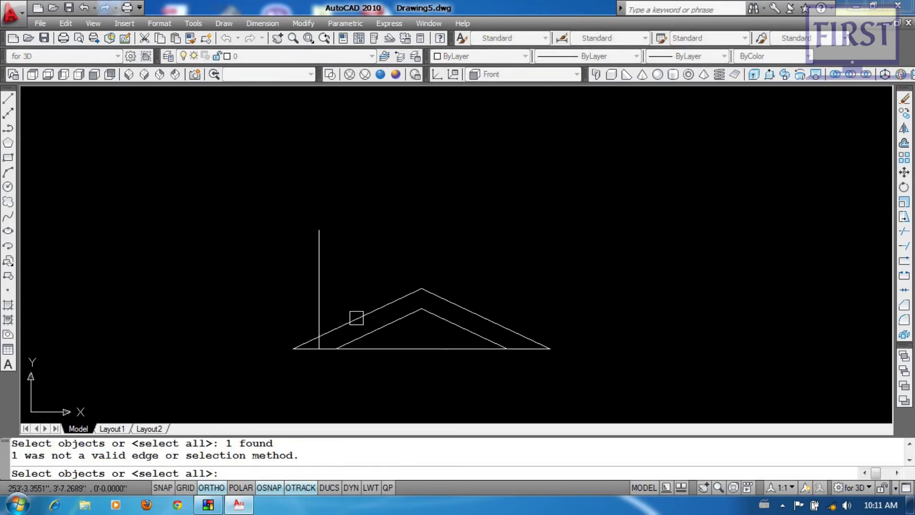
key("Return")
left_click(359, 273)
left_click(251, 247)
key("Return")
scroll(320, 275, "up", 2)
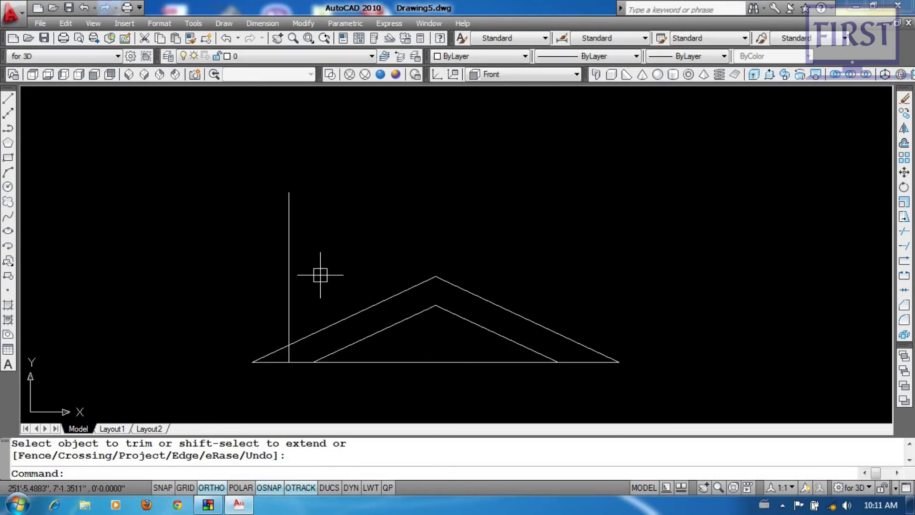
- Draw a line over the main gable's left slope, from its eave corner to the peak
mouse_move(344, 319)
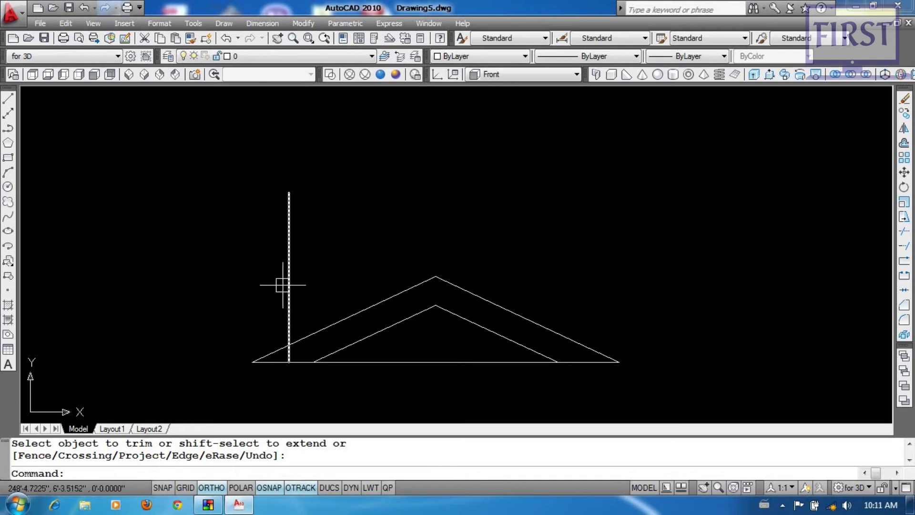
type("l")
key("Return")
middle_click_drag(314, 307, 251, 307)
scroll(218, 342, "up", 2)
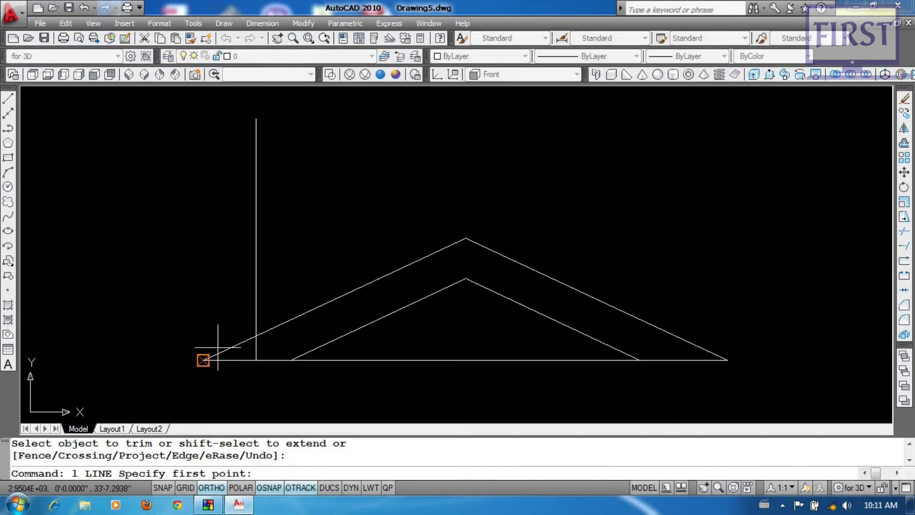
left_click(204, 360)
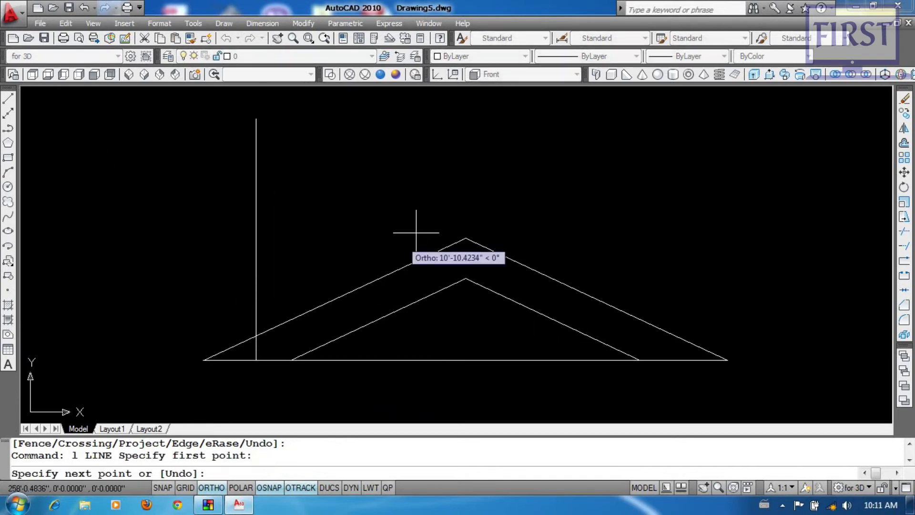
left_click(466, 238)
key("Return")
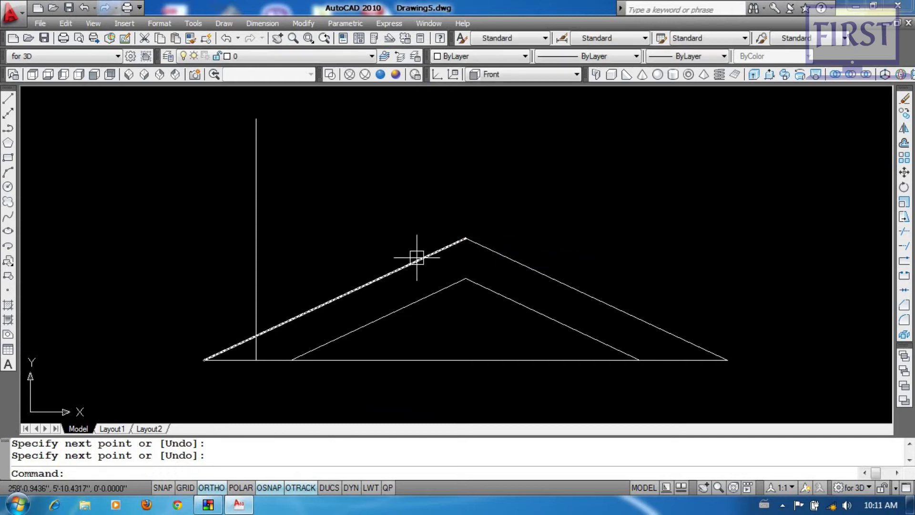
- Try to trim the upper part of the vertical line with all objects as cutting edges
type("tr")
key("Return")
key("Return")
left_click(310, 204)
left_click(216, 173)
left_click(298, 173)
left_click(204, 215)
left_click(305, 167)
left_click(181, 224)
key("Return")
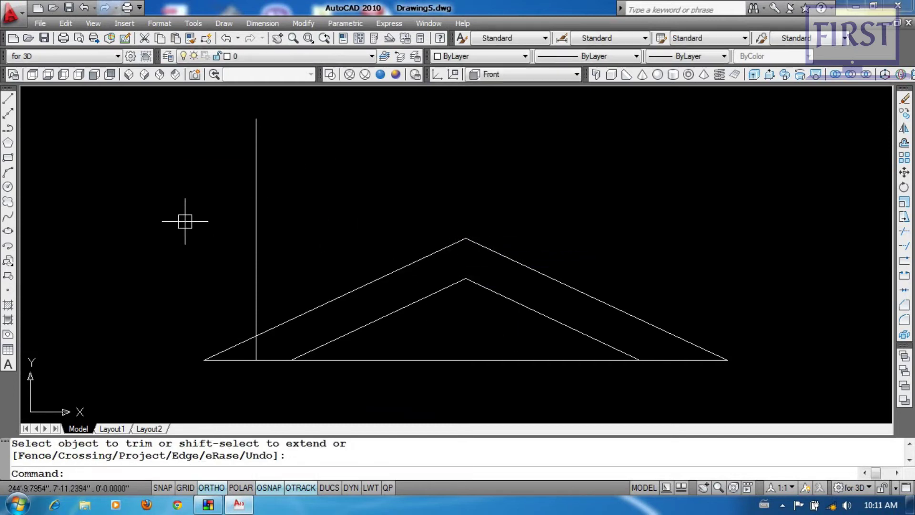
- Try to trim the vertical line's upper part with the main gable's left slope line as cutting edge, and undo it
type("tr")
key("Return")
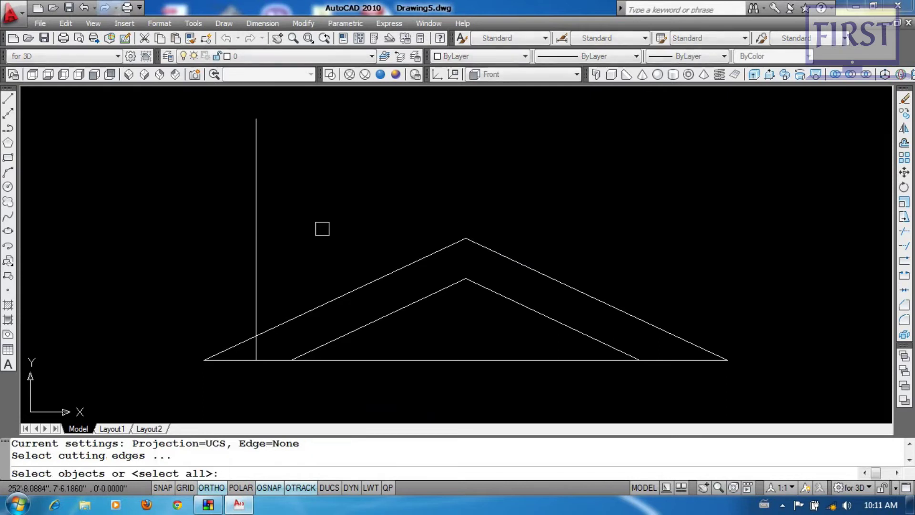
left_click(337, 296)
key("Return")
left_click(289, 228)
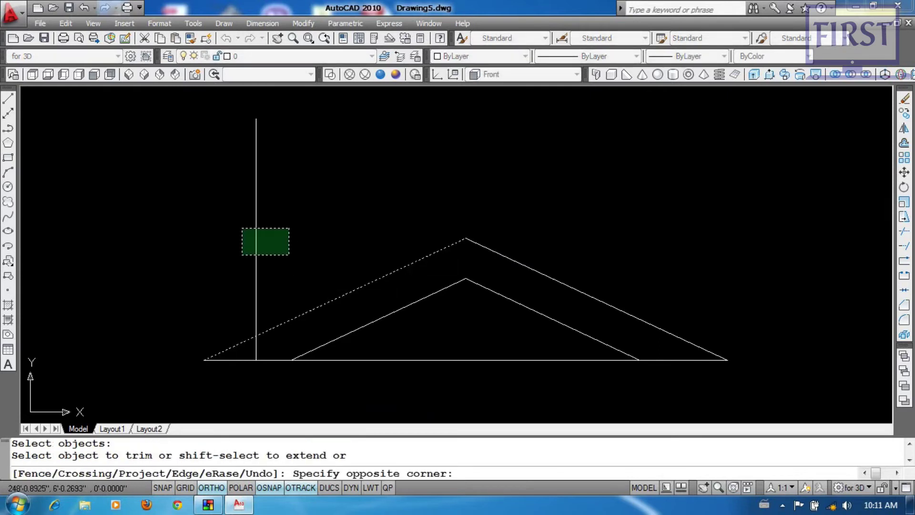
left_click(242, 254)
key("Return")
key("ctrl+z")
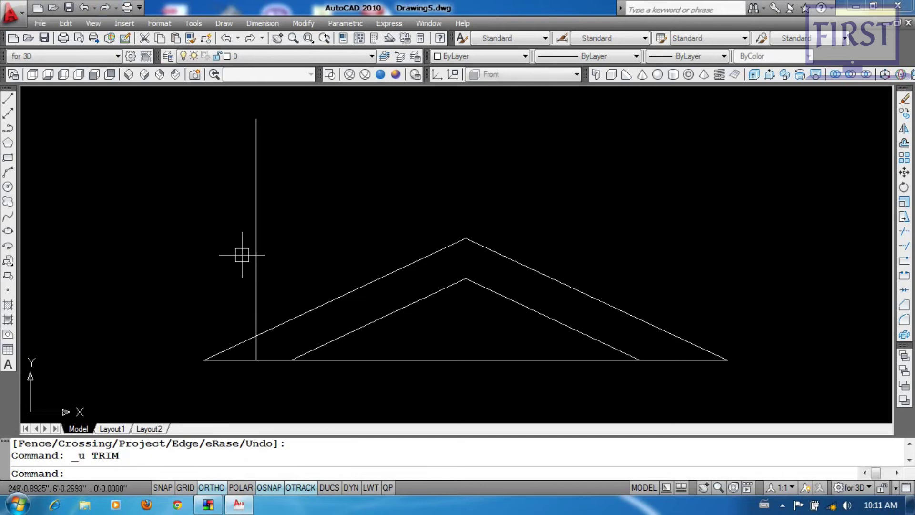
- Trim the vertical line above the main gable's left slope, using the overlaid slope line as the cutting edge
middle_click_drag(323, 267, 323, 288)
key("Return")
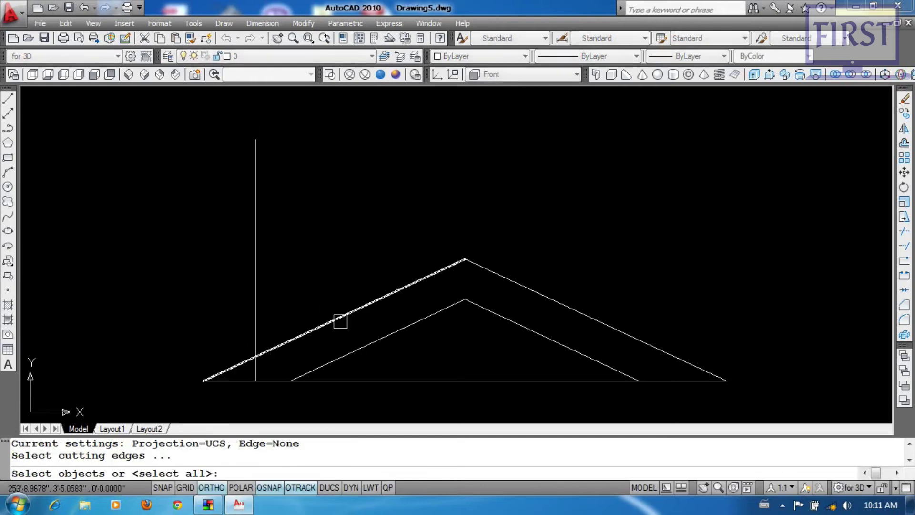
left_click(340, 321)
key("Return")
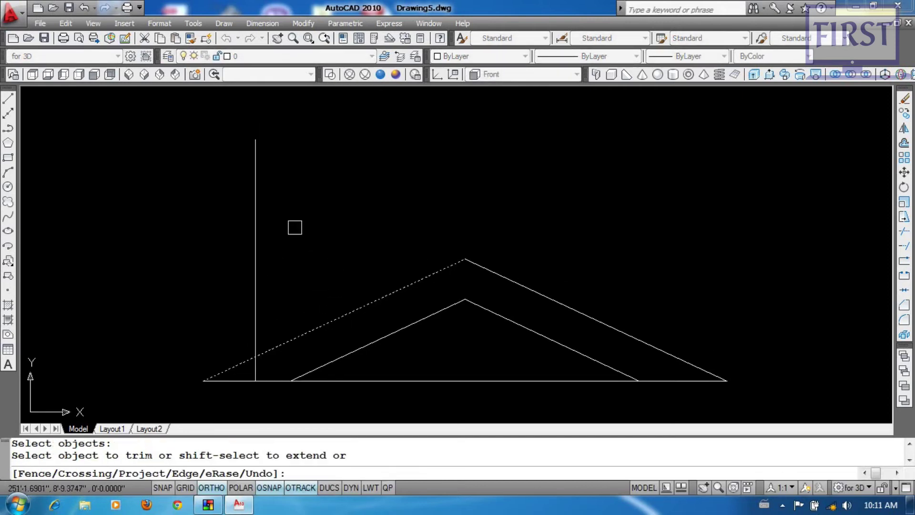
left_click(294, 227)
left_click(217, 268)
key("Return")
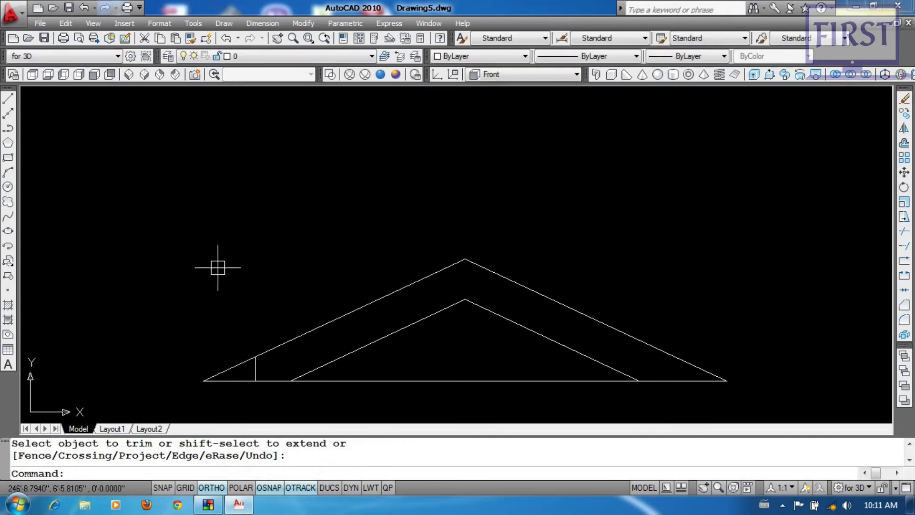
- In the Southwest Isometric view, move the slope line by its lower end onto the top of the trimmed vertical line
key("alt+v")
key("d")
key("s")
scroll(671, 286, "up", 6)
middle_click_drag(561, 293, 592, 353)
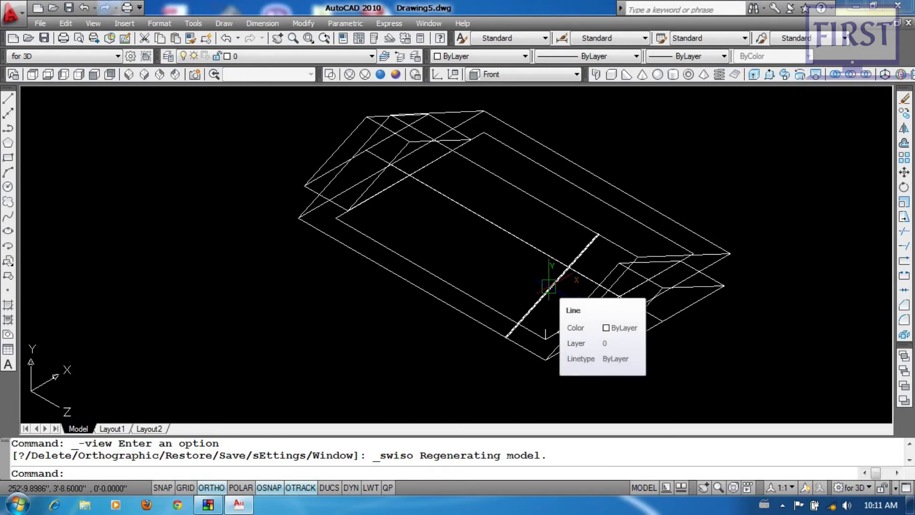
key("Return")
left_click(541, 303)
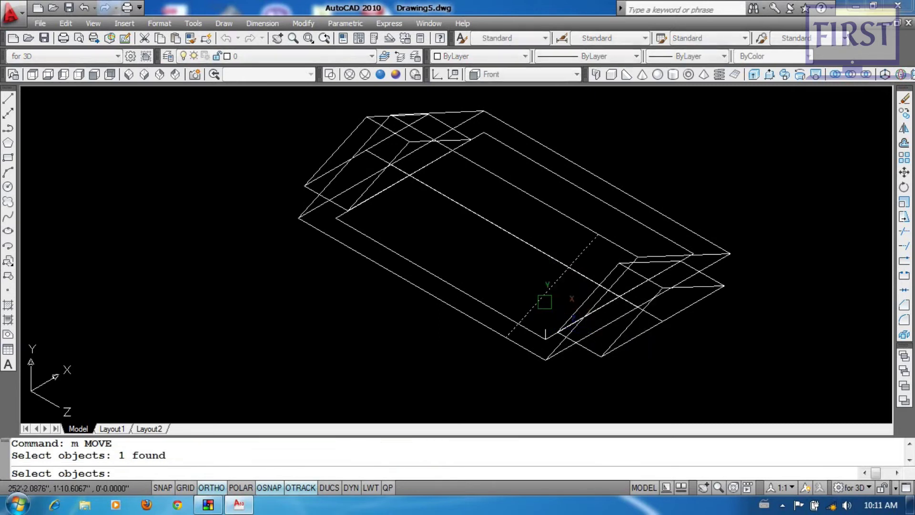
key("Return")
scroll(511, 337, "up", 2)
left_click(504, 338)
scroll(505, 338, "up", 2)
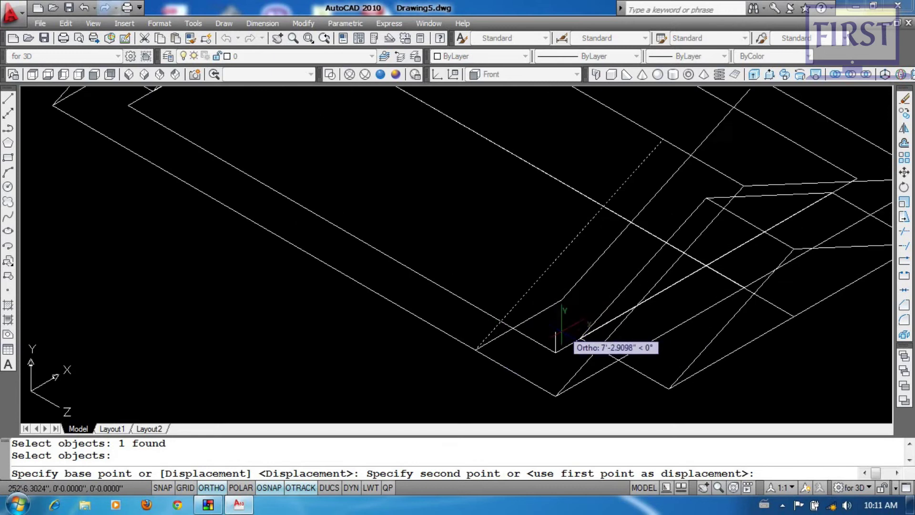
left_click(553, 331)
middle_click_drag(565, 344, 503, 365)
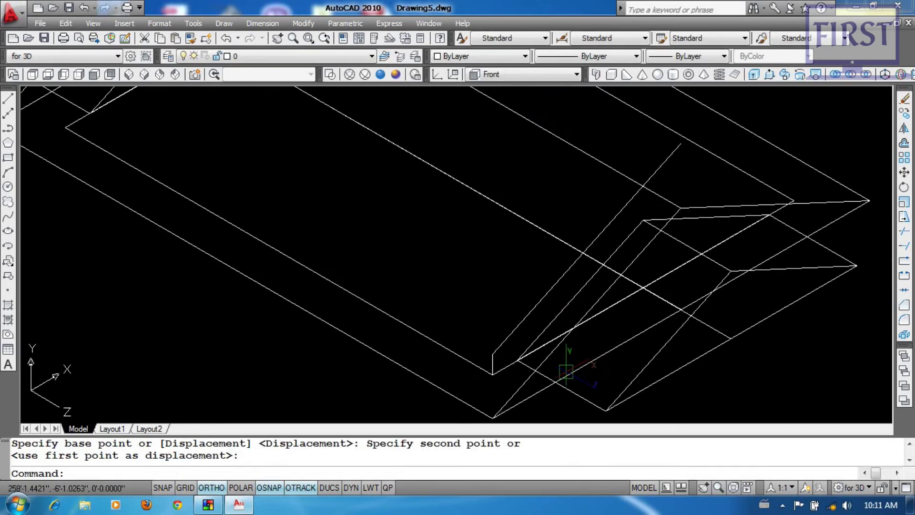
- Set the UCS to World and mirror the moved slope line and short vertical line about the plan's lengthwise centre line, keeping the originals
left_click(534, 74)
left_click(521, 90)
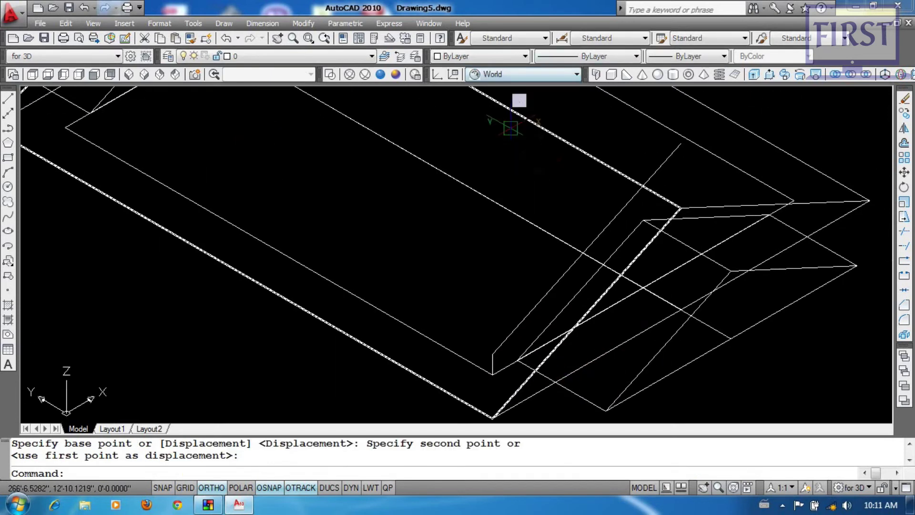
type("mi")
key("Return")
left_click(534, 281)
left_click(394, 307)
left_click(459, 409)
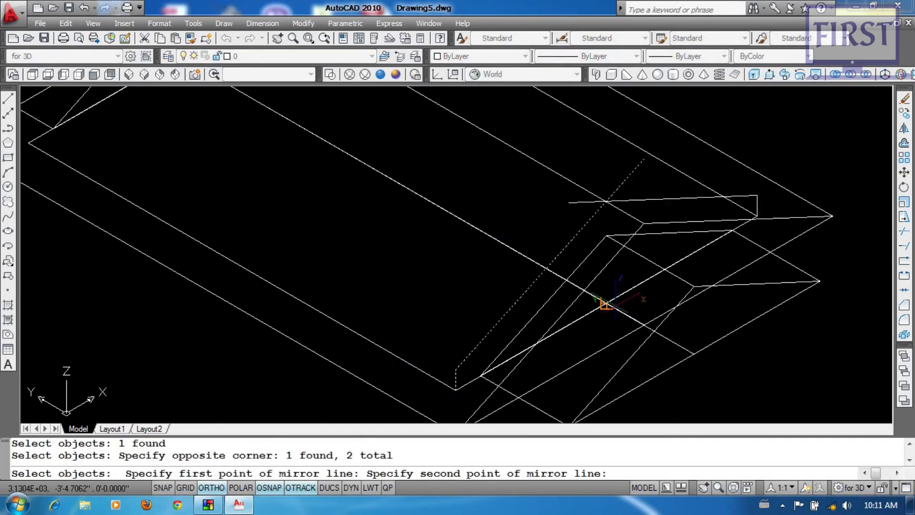
left_click(606, 304)
left_click(763, 396)
key("Return")
- Fillet the two crossing slope lines with radius 0 so they meet in a sharp peak
middle_click_drag(665, 270, 608, 296)
type("f")
key("Return")
type("r")
key("Return")
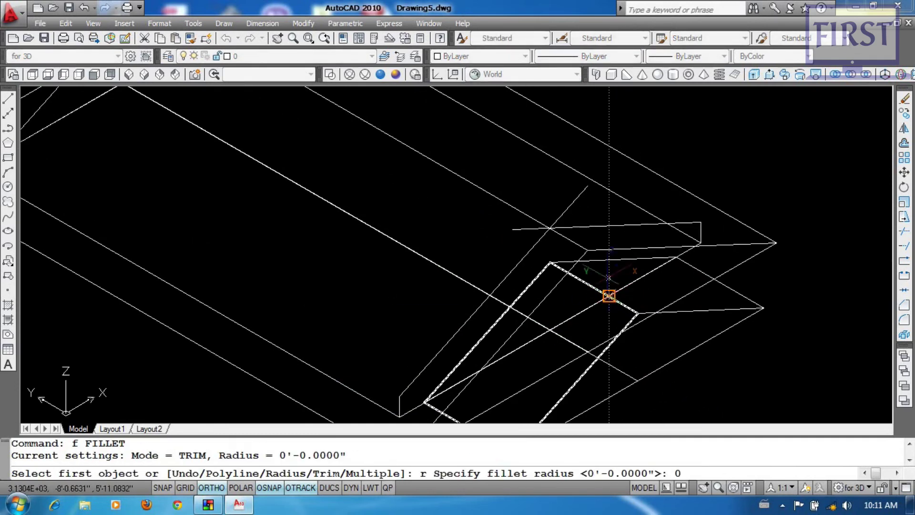
type("0")
key("Return")
left_click(567, 228)
left_click(528, 253)
scroll(499, 253, "down", 2)
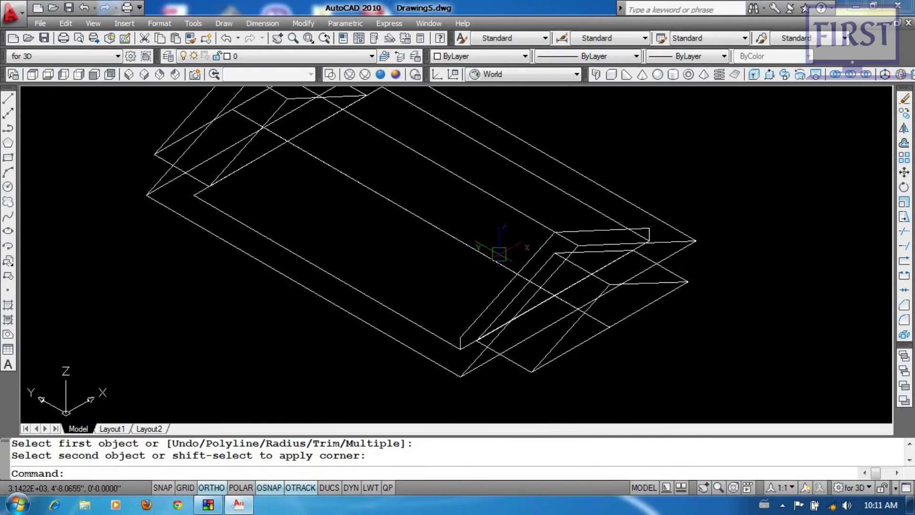
- Create a three-sided 3D face from the plan corner, the short vertical line's top and the small gable's eave corner
scroll(499, 346, "up", 5)
type("3")
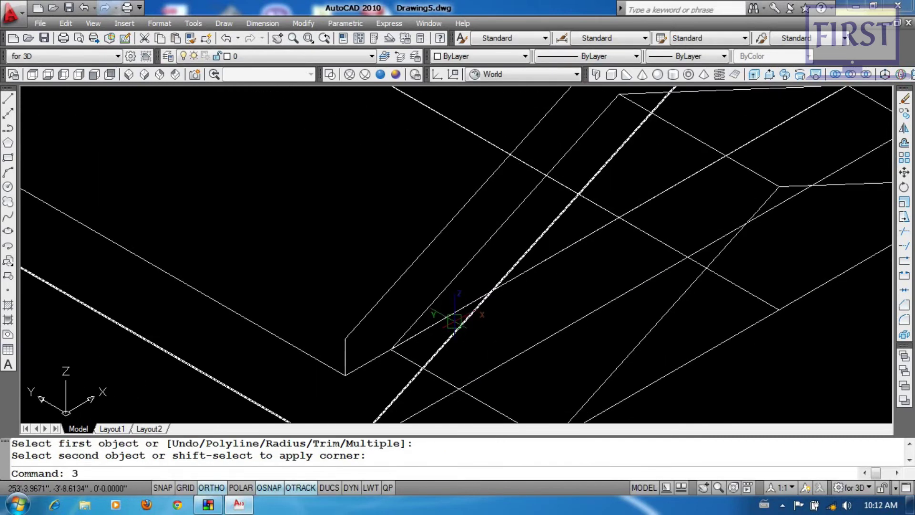
type("f")
key("Return")
left_click(345, 376)
left_click(345, 339)
left_click(390, 350)
key("Return")
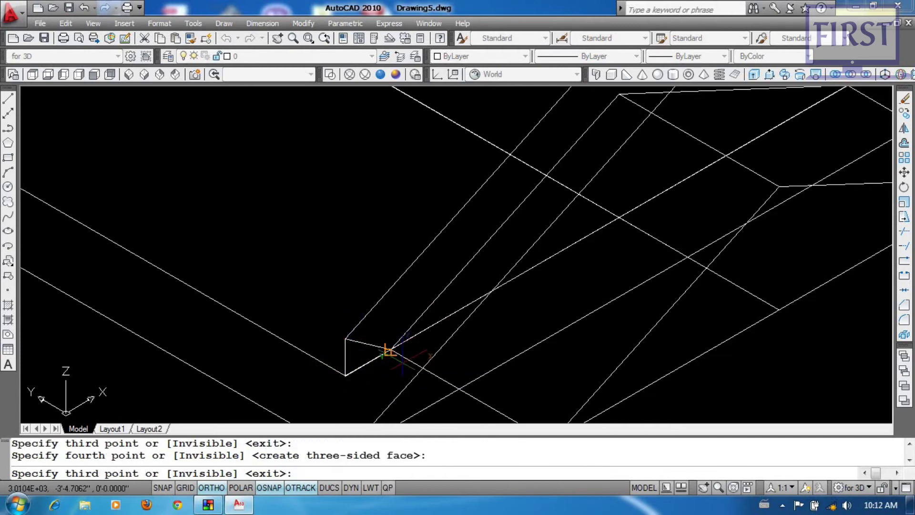
key("Return")
- Create a four-sided 3D face closing the gap between the small gable's left slope and the slope line above it
key("Return")
left_click(390, 351)
middle_click_drag(390, 351, 514, 245)
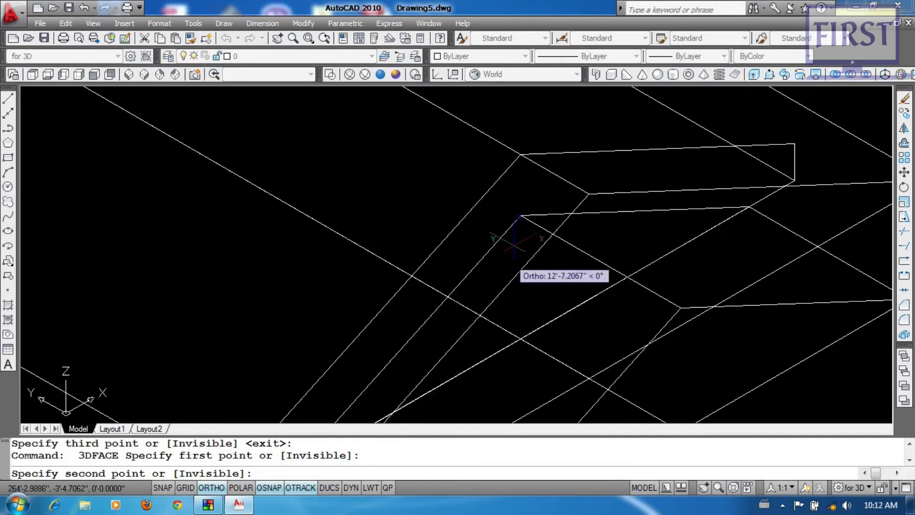
left_click(521, 153)
left_click(382, 307)
scroll(381, 307, "down", 4)
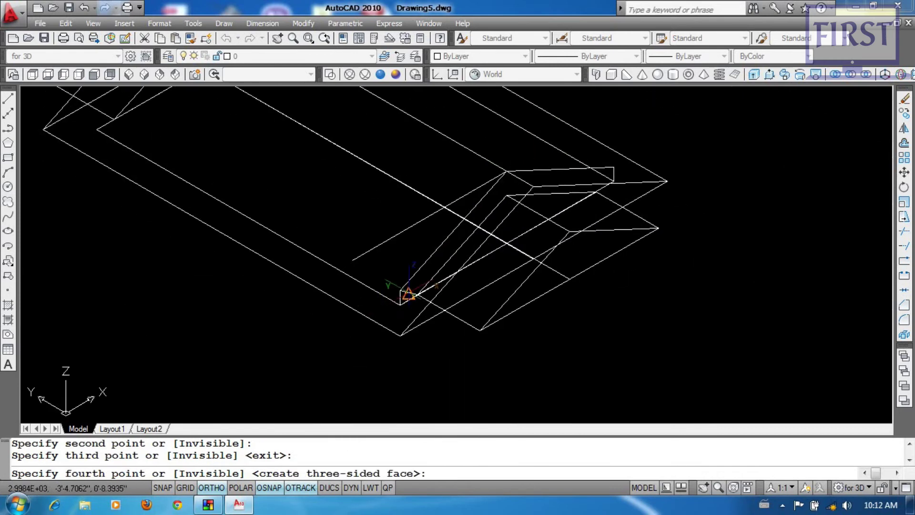
left_click(400, 291)
key("Return")
scroll(425, 312, "up", 3)
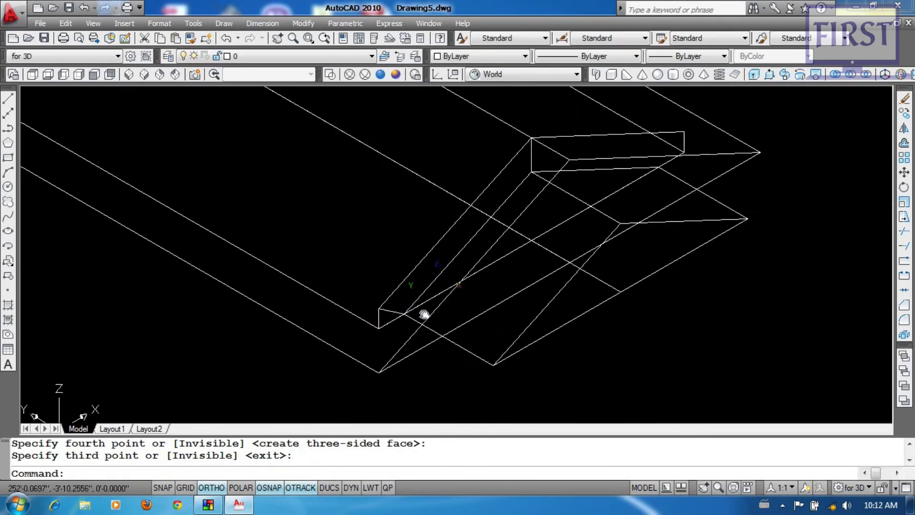
- Mirror the triangular and four-sided closing faces about the plan's lengthwise centre line, keeping the originals
type("mi")
key("Return")
left_click(377, 311)
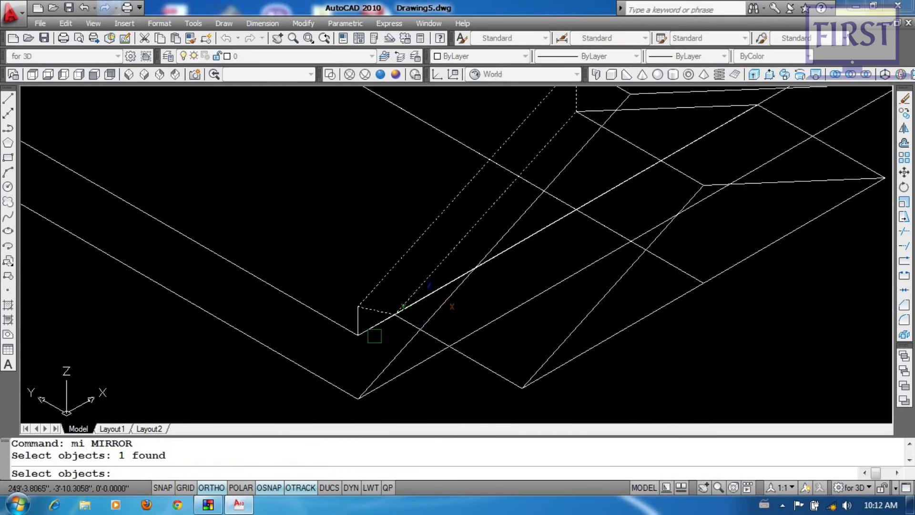
left_click(681, 276)
key("Return")
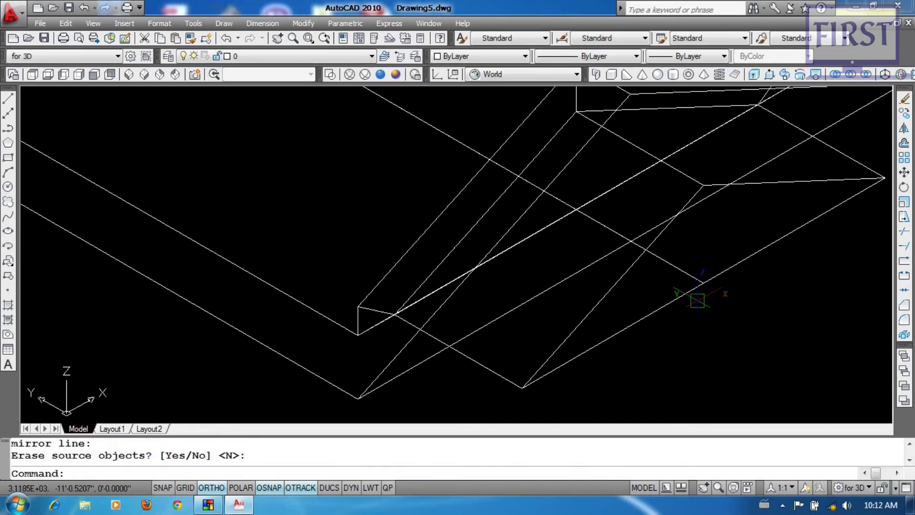
scroll(606, 334, "down", 2)
- Use the Edge command to hide the closing faces' shared edge at the eave corner and their vertical edge at the peak
type("edge")
key("Return")
scroll(451, 348, "up", 2)
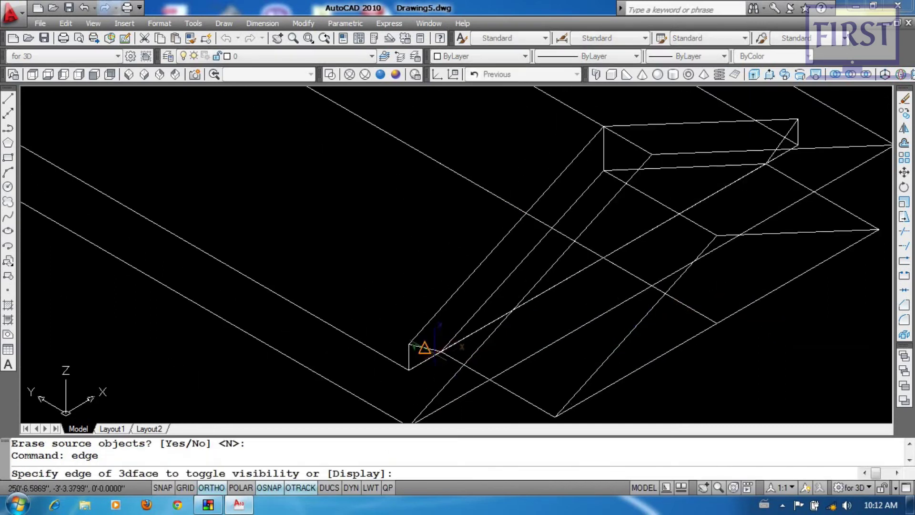
left_click(431, 349)
key("Return")
key("Return")
left_click(604, 148)
key("Return")
scroll(707, 255, "down", 2)
scroll(647, 286, "down", 2)
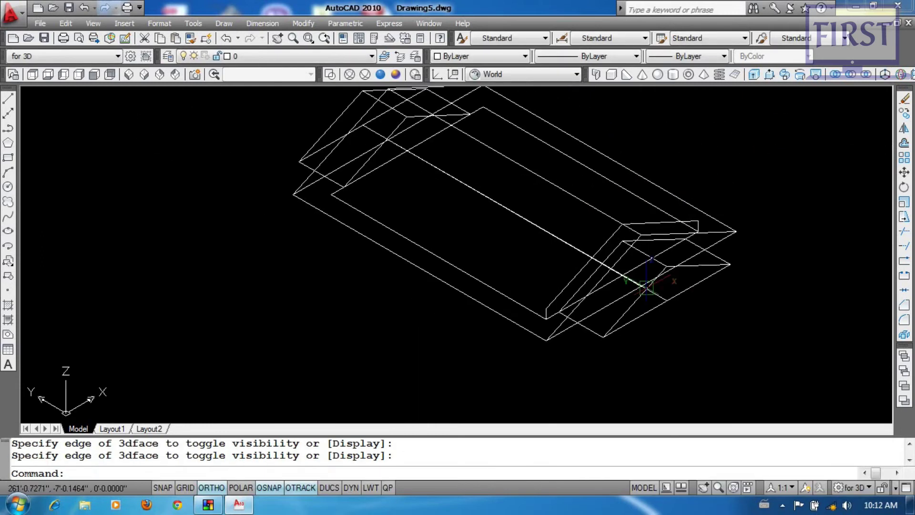
- Mirror all the closing faces of this gable end to the roof's opposite end, keeping the originals
type("mi")
key("Return")
left_click(698, 228)
scroll(700, 229, "up", 2)
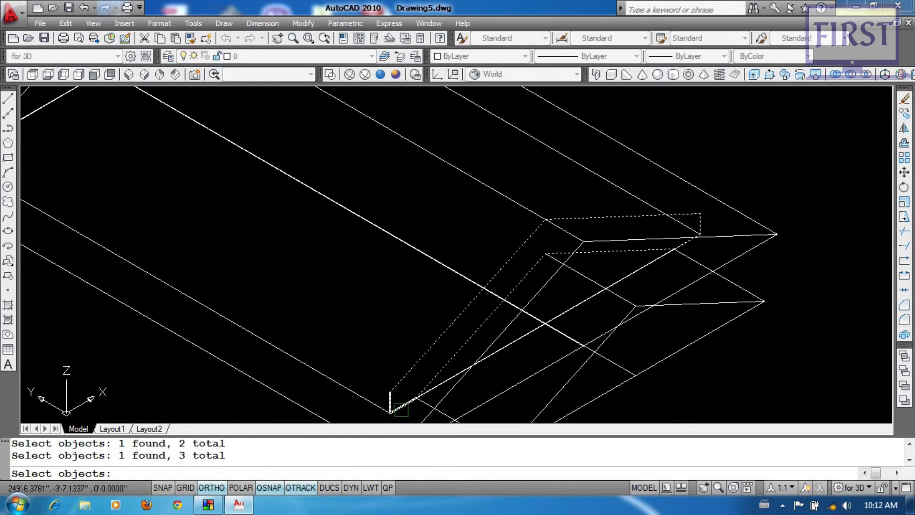
scroll(262, 315, "down", 3)
left_click(262, 316)
left_click(517, 266)
key("Return")
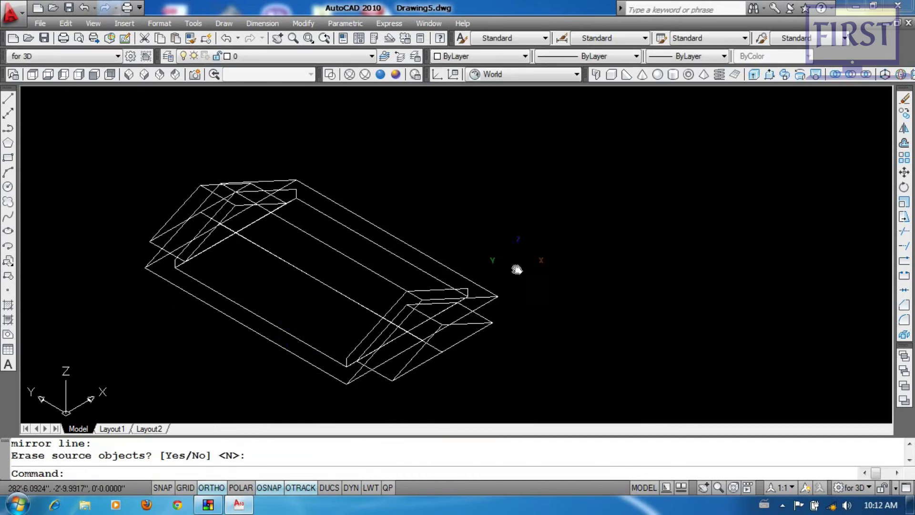
- Shade the roof in the Realistic style, orbit around it to examine the closed gable ends, and return to Southwest Isometric
middle_click_drag(516, 266, 570, 231)
left_click(381, 75)
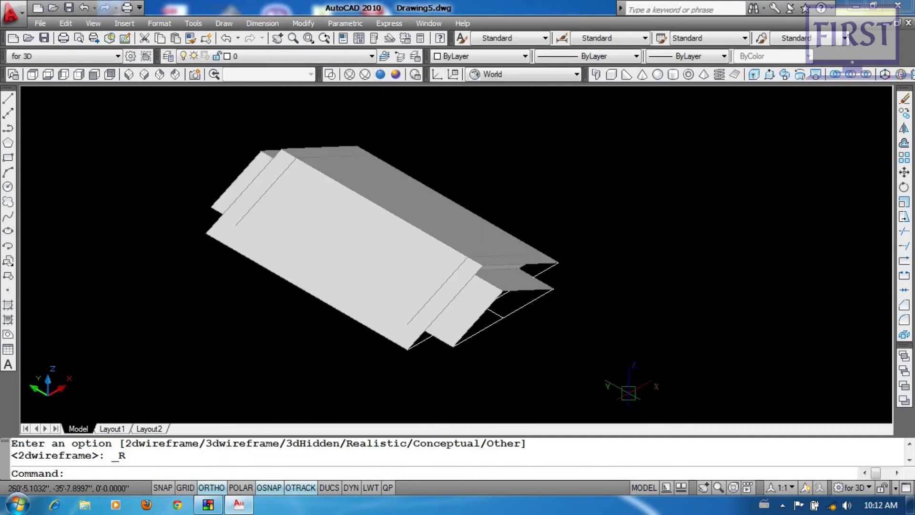
left_click(628, 393)
left_click(199, 126)
middle_click_drag(267, 205, 188, 206, "shift")
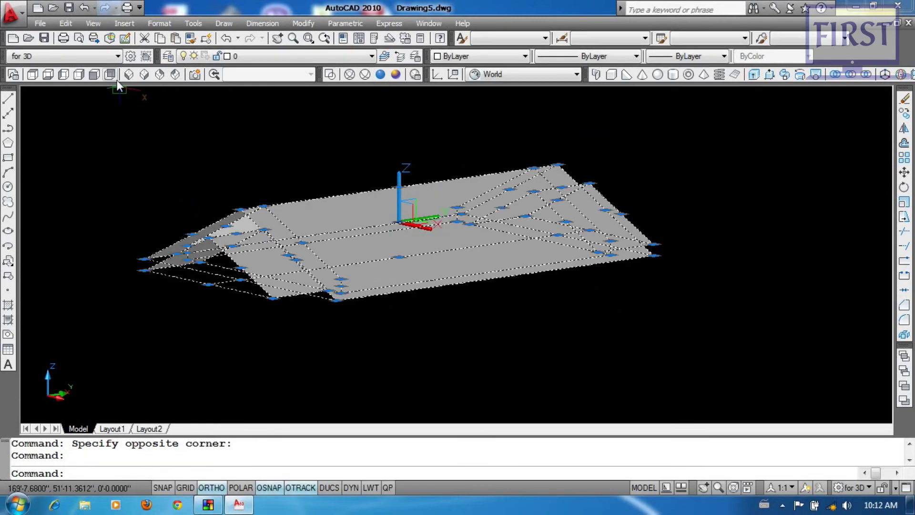
left_click(130, 76)
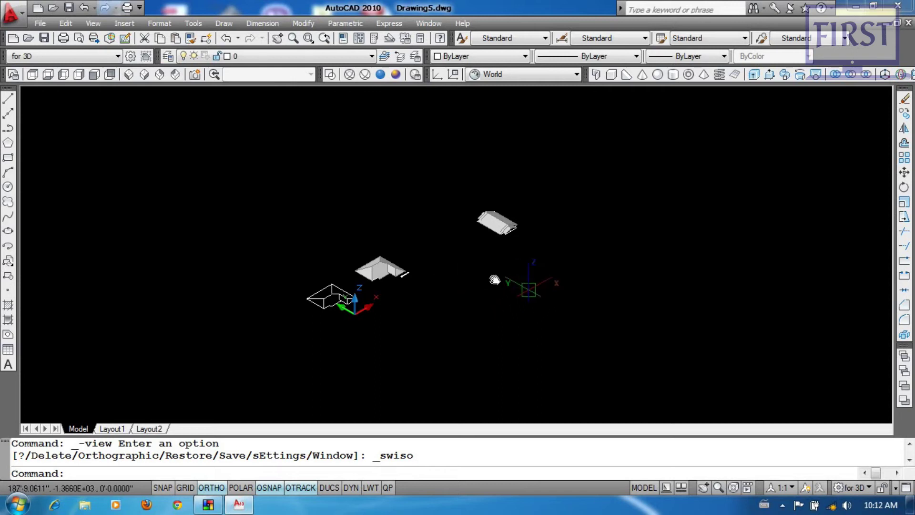
- Switch to the Top view with the 2D Wireframe style and show the empty area beside the finished roof
middle_click_drag(522, 292, 434, 262)
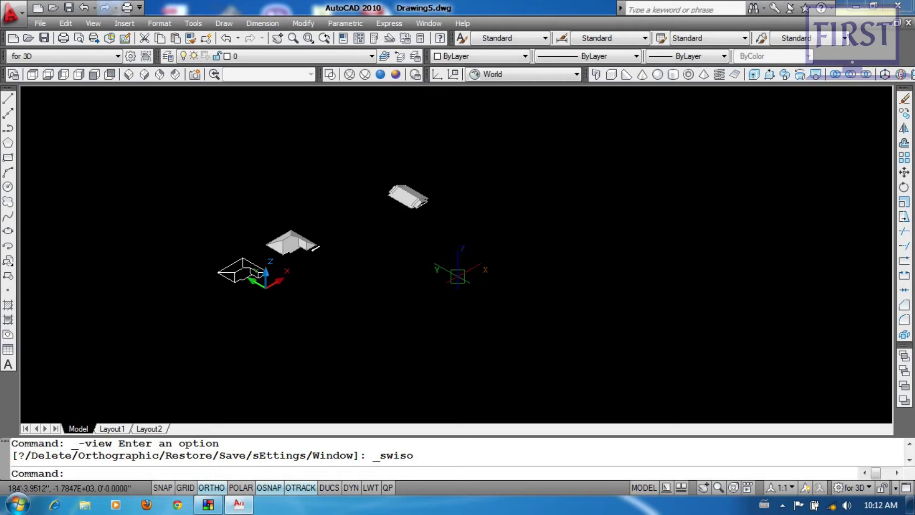
mouse_move(475, 286)
middle_mouse_down()
mouse_move(446, 277)
mouse_move(396, 304)
middle_mouse_up()
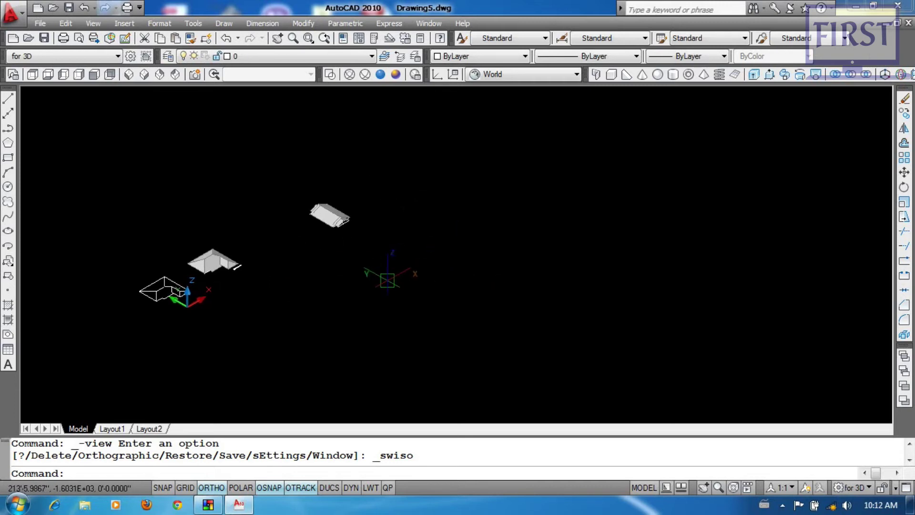
left_click(38, 73)
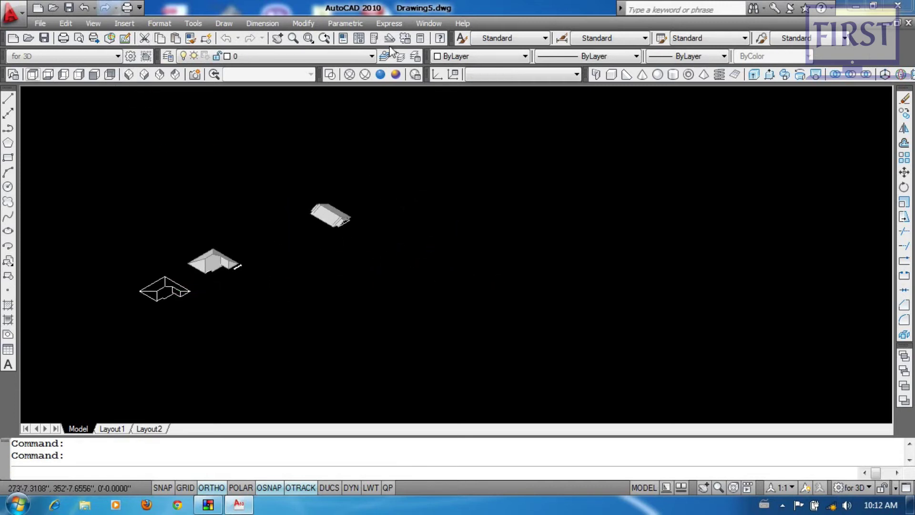
left_click(331, 73)
scroll(157, 248, "down", 3)
scroll(445, 265, "up", 2)
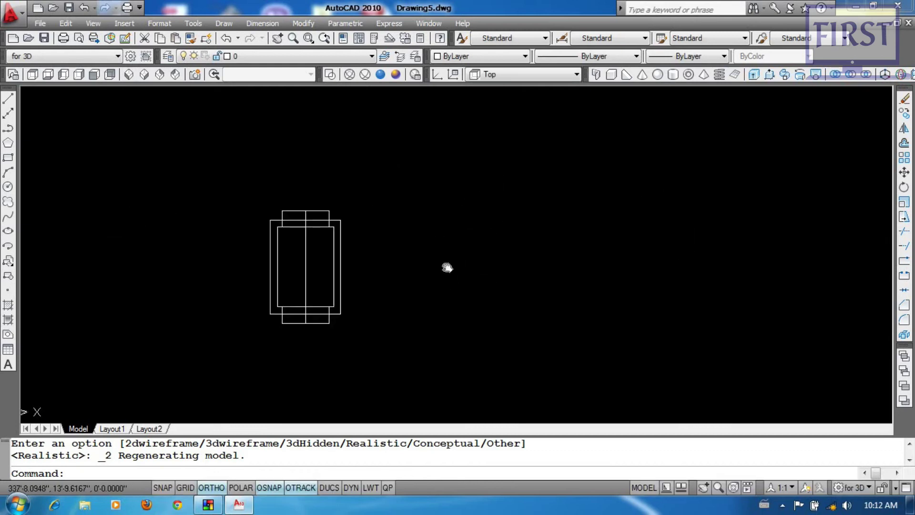
scroll(548, 272, "up", 2)
left_click(526, 236)
left_click(469, 273)
left_click(483, 253)
left_click(455, 276)
middle_click_drag(475, 287, 450, 282)
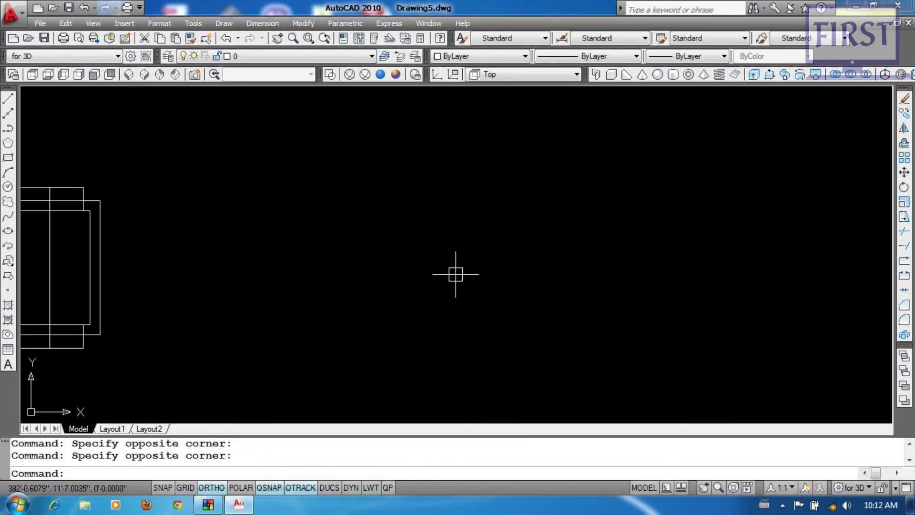
- Draw a closed line outline beside the roof: a 40' by 40' square with a 20' wide wing projecting from its lower edge
type("l")
key("Return")
left_click(288, 200)
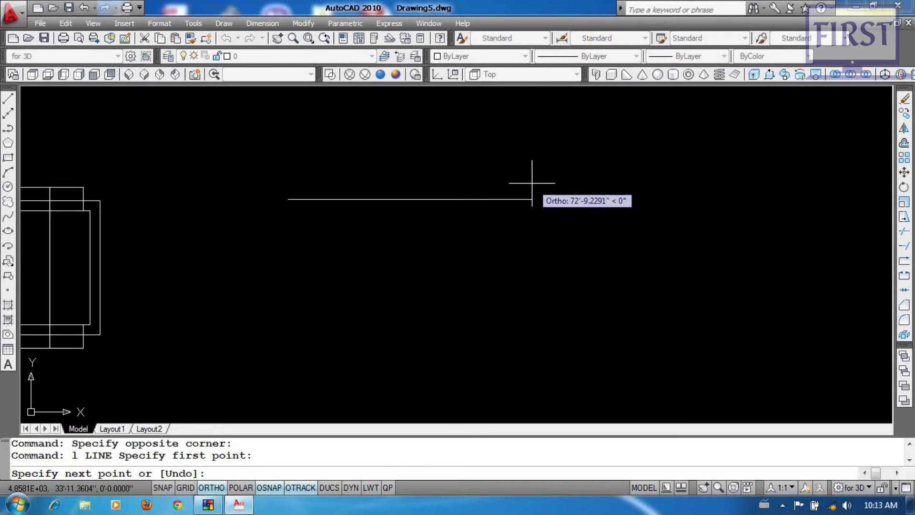
type("40'")
key("Return")
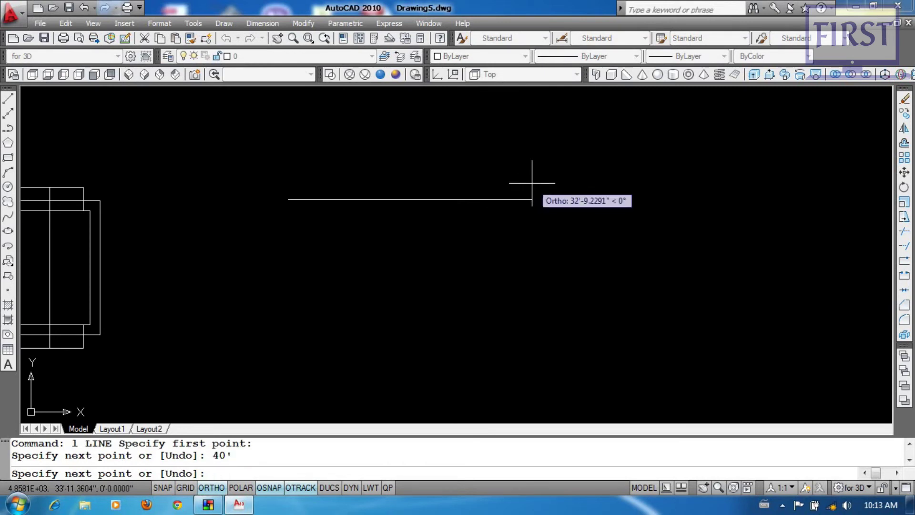
key("Return")
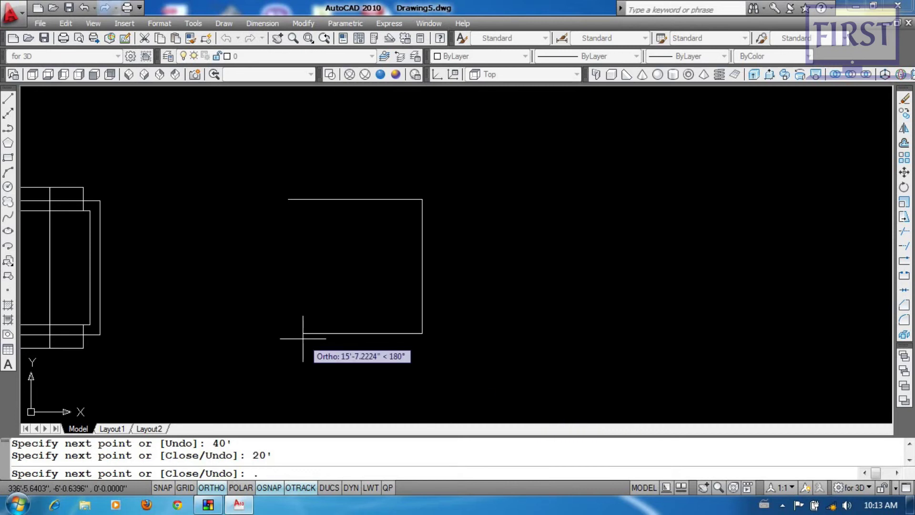
middle_click_drag(348, 401, 357, 305)
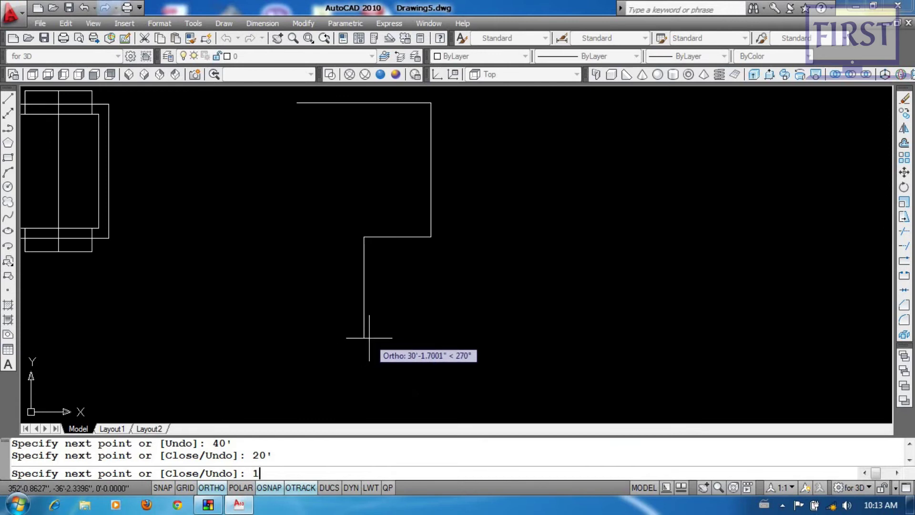
key("Return")
type("20'")
key("Return")
type("c")
key("Return")
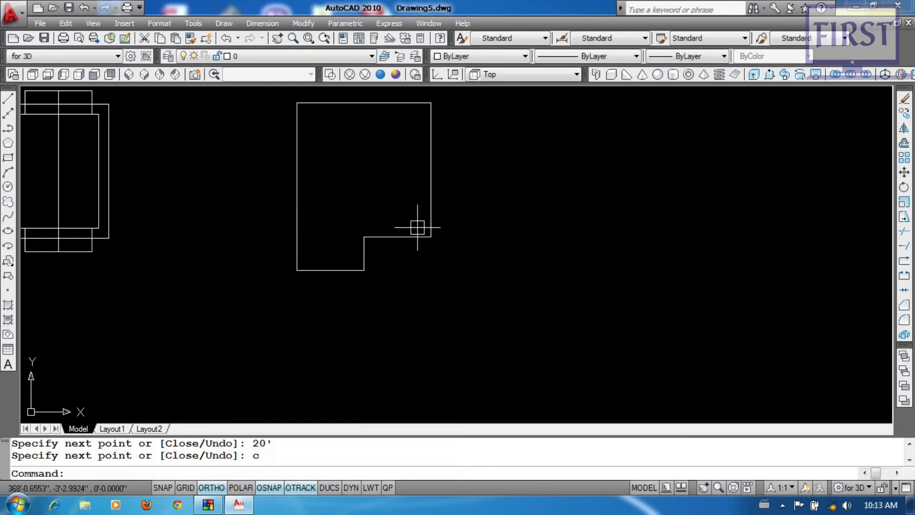
- Turn on 45° polar tracking and draw a valley line about 16' long at 135° from the outline's inner corner
middle_click_drag(427, 267, 429, 310)
type("l")
key("Return")
left_click(368, 279)
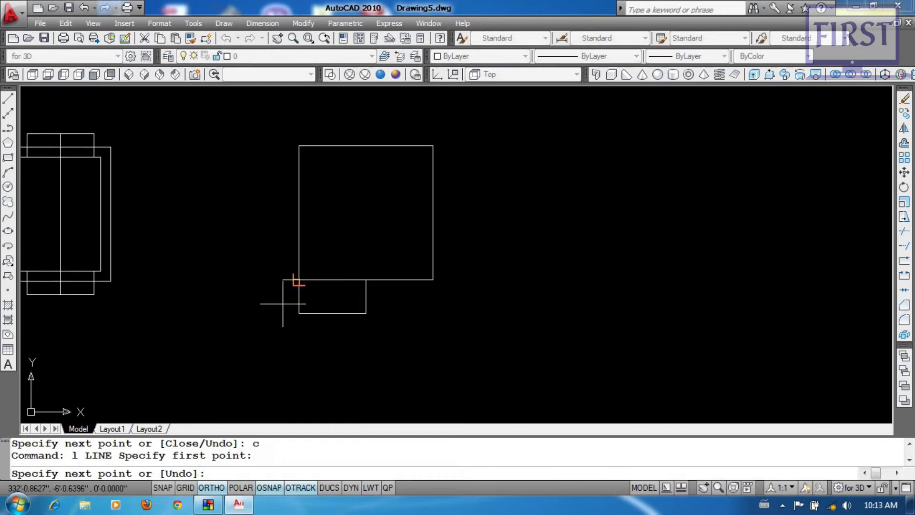
right_click(241, 487)
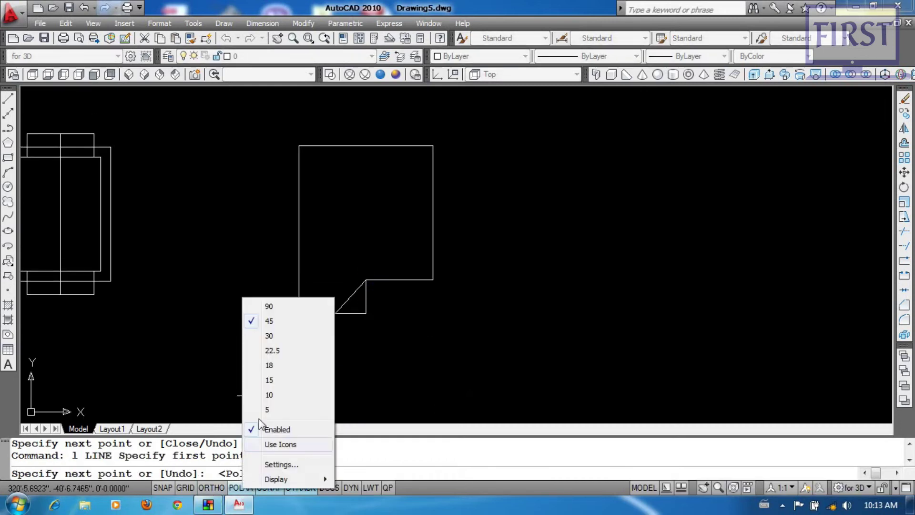
left_click(269, 321)
scroll(322, 260, "up", 3)
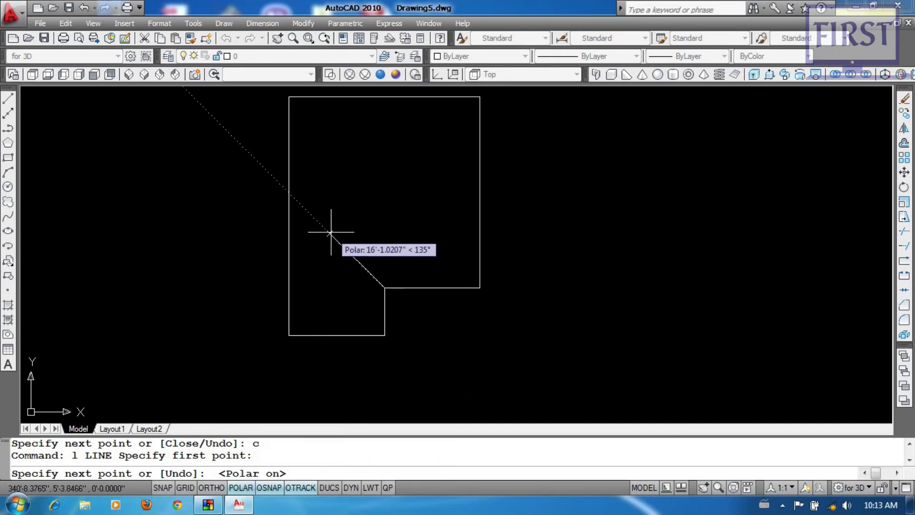
left_click(330, 232)
key("Return")
- Draw 45° hip lines inward from the two lower corners of the wing
key("Return")
left_click(385, 335)
left_click(339, 291)
key("Return")
key("Return")
left_click(289, 335)
left_click(328, 297)
key("Return")
- Draw 45° hip lines inward from the square's lower-right, upper-right and upper-left corners
key("Return")
left_click(479, 287)
left_click(402, 208)
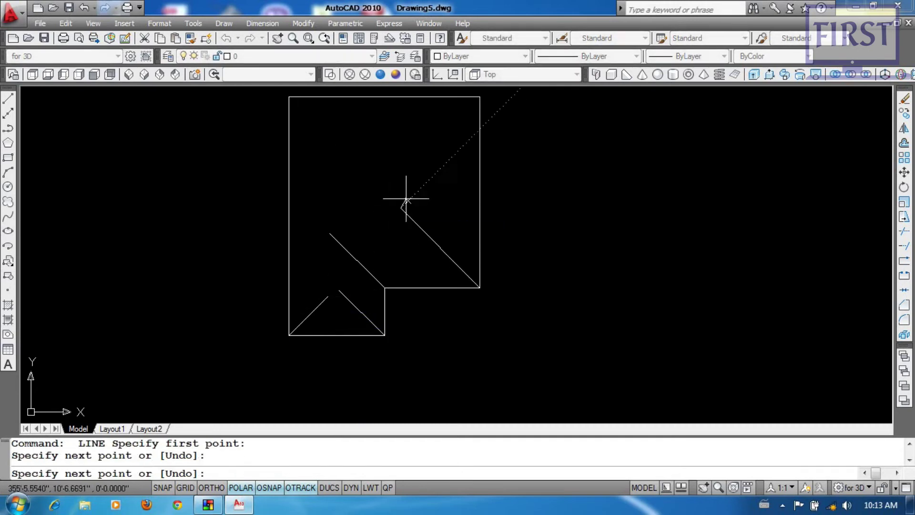
key("Return")
middle_click_drag(486, 96, 514, 194)
key("Return")
left_click(509, 195)
left_click(466, 237)
key("Return")
key("Return")
left_click(317, 194)
left_click(361, 238)
key("Return")
- Fillet the wing's two hip lines and the square's two upper hip lines to sharp corners with radius 0
middle_click_drag(424, 331, 414, 264)
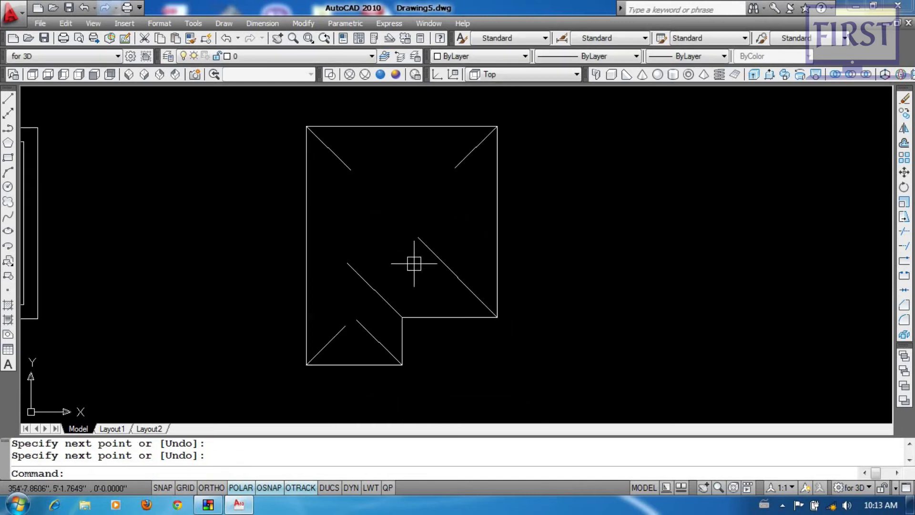
type("f")
key("Return")
key("r")
key("Return")
type("0")
key("Return")
left_click(379, 342)
left_click(342, 337)
key("Return")
left_click(460, 163)
left_click(347, 162)
- Draw the wing's ridge from the hip apex straight up to the valley line, continuing with a short 45° segment toward the upper right
scroll(405, 267, "up", 2)
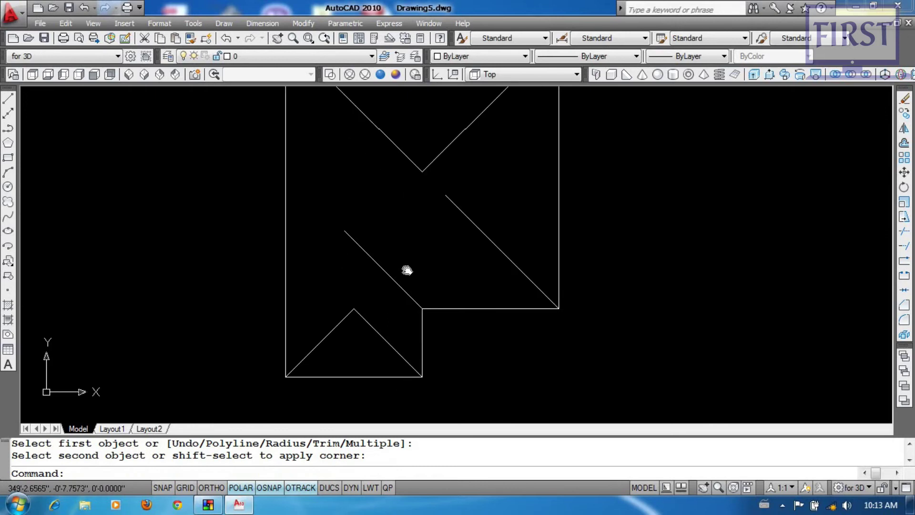
type("l")
key("Return")
left_click(361, 299)
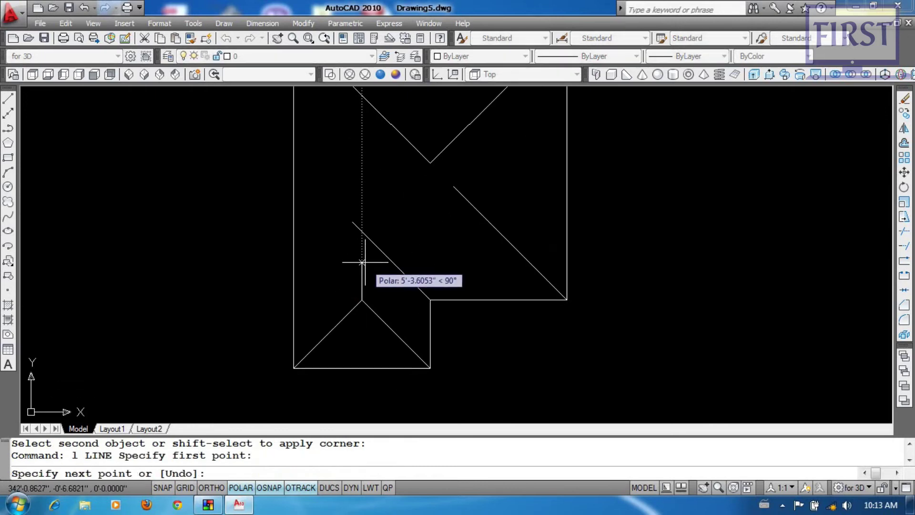
left_click(362, 231)
left_click(396, 197)
key("Return")
- Fillet the valley line to the wing's ridge, and the short 45° segment to the square's lower-right hip line
type("f")
key("Return")
left_click(401, 271)
left_click(365, 265)
key("Return")
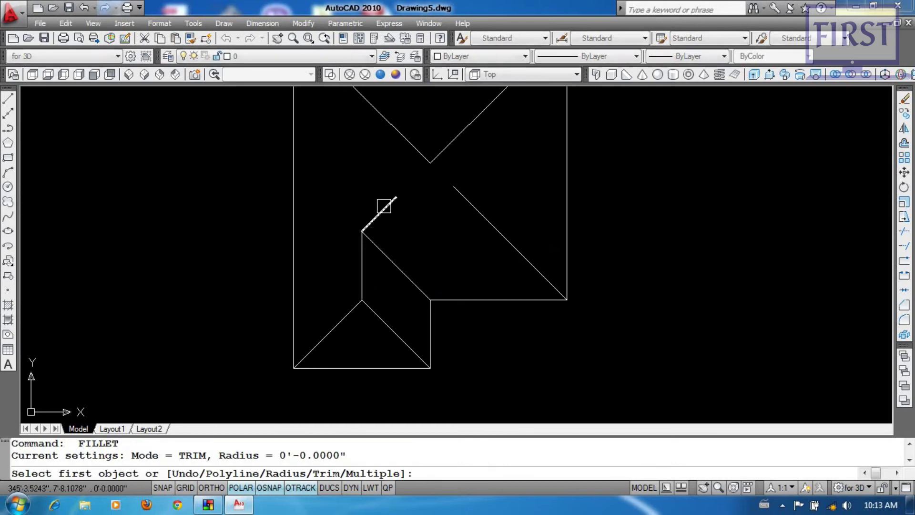
left_click(381, 212)
left_click(479, 213)
scroll(501, 254, "down", 2)
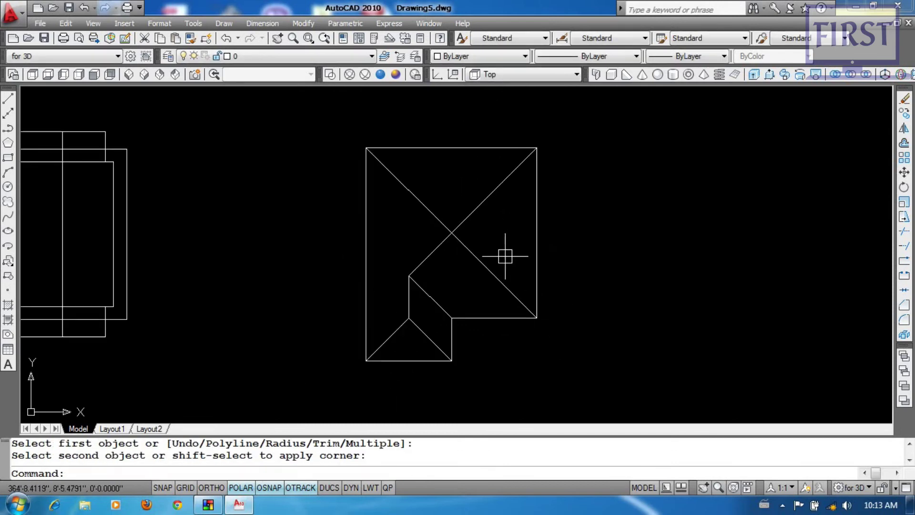
- Offset the wing's lower edge 9' inward
scroll(429, 292, "up", 3)
middle_click_drag(429, 292, 456, 205)
scroll(429, 265, "up", 2)
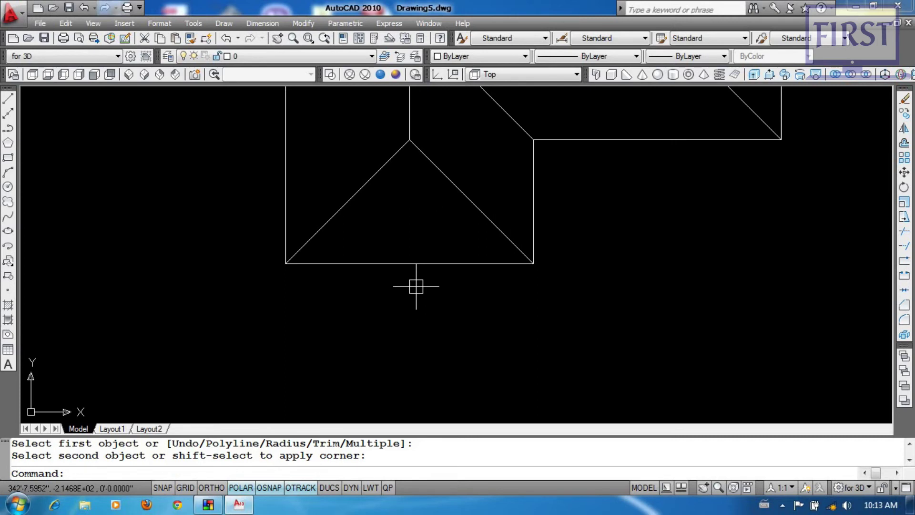
type("o")
key("Return")
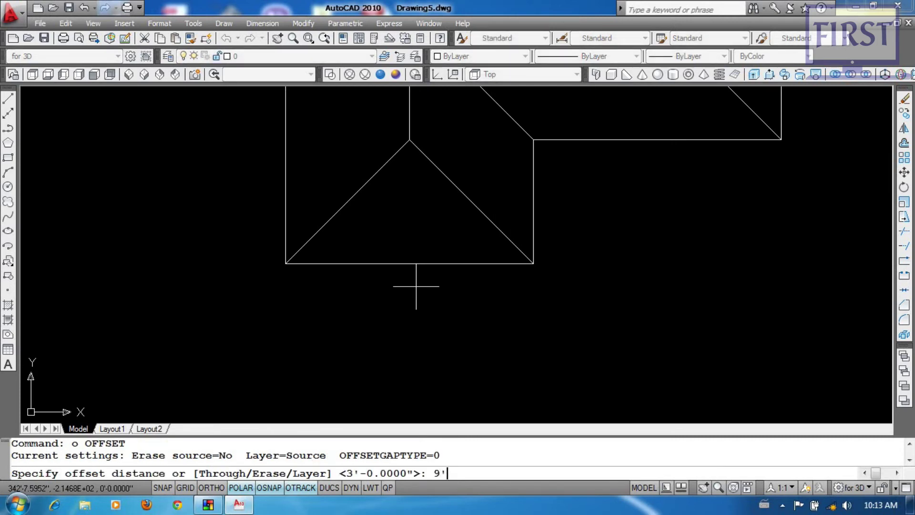
type("9'")
key("Return")
left_click(444, 262)
left_click(427, 194)
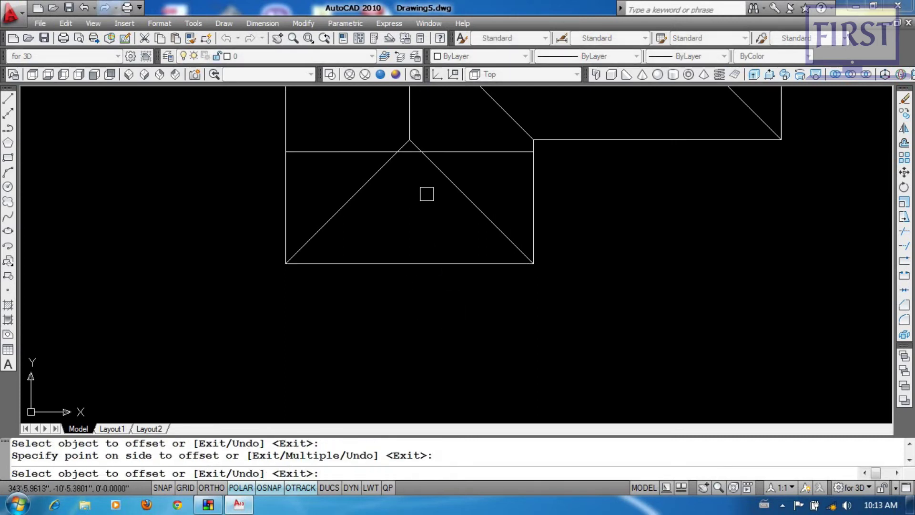
key("Return")
- Offset the new line across the wing by 5-7/8" toward the wing's lower edge
key("Return")
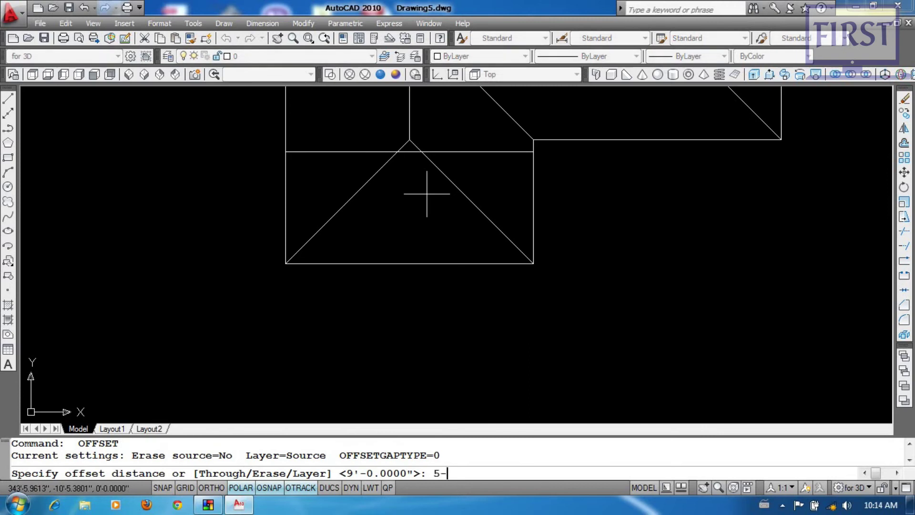
type("5-7/8")
key("Return")
left_click(464, 152)
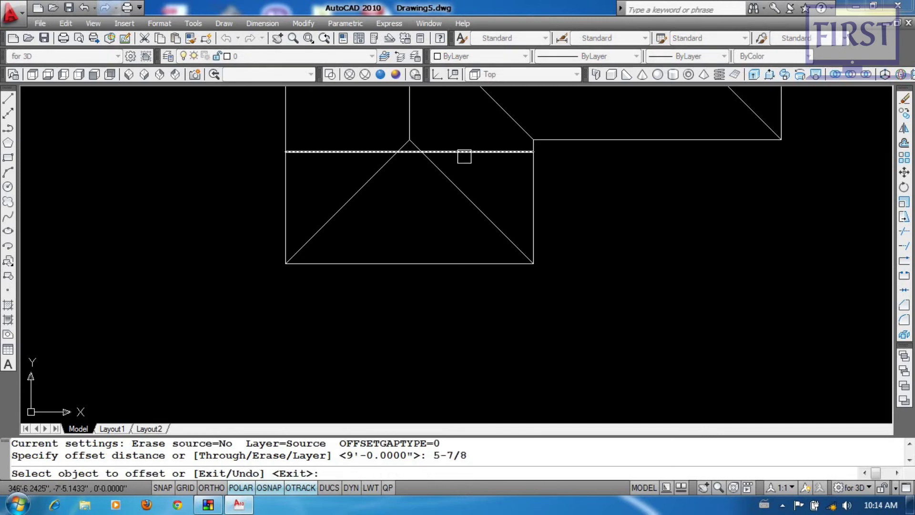
left_click(472, 176)
key("Return")
- Trim the tips of the wing's two hip lines above the upper offset line
type("tr")
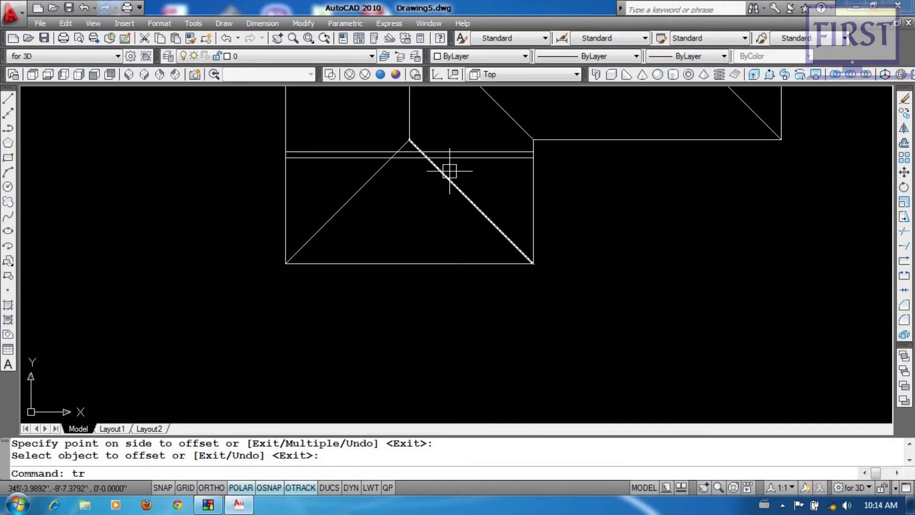
key("Return")
left_click(445, 156)
scroll(446, 152, "up", 2)
key("Escape")
key("Return")
left_click(438, 153)
key("Return")
scroll(419, 136, "up", 2)
left_click(418, 137)
left_click(319, 153)
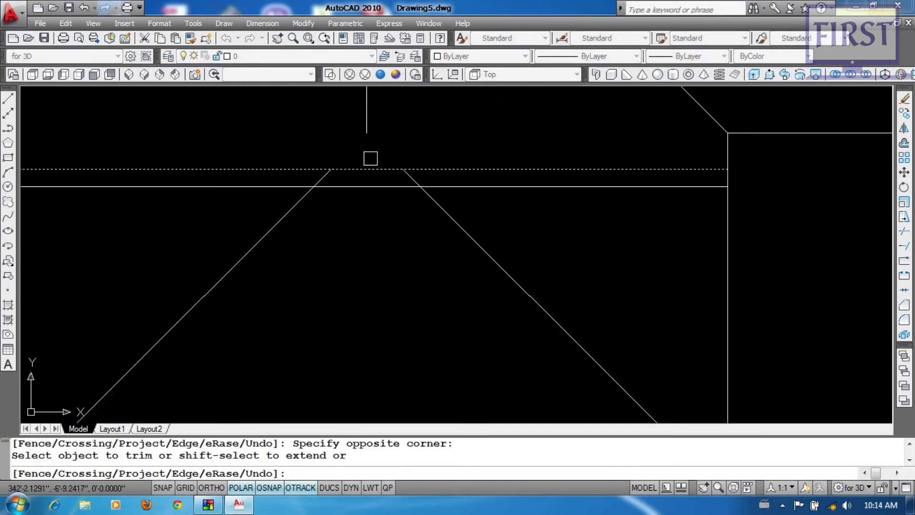
key("Return")
- Trim both offset lines where they run outside the wing's two hip lines
key("Return")
key("Return")
left_click(472, 160)
left_click(457, 196)
scroll(310, 212, "down", 3)
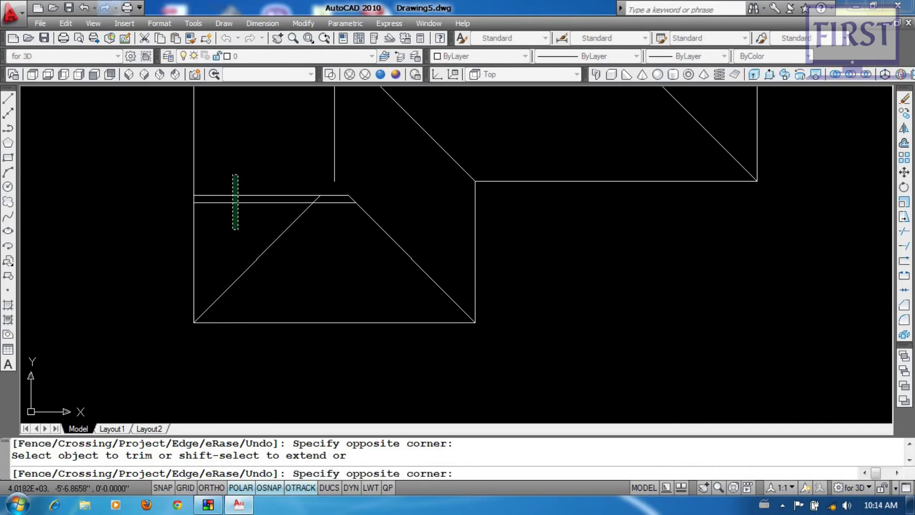
key("Return")
- Extend the wing's ridge line down to the short trimmed lines between the hips
scroll(337, 178, "up", 4)
key("Return")
key("Return")
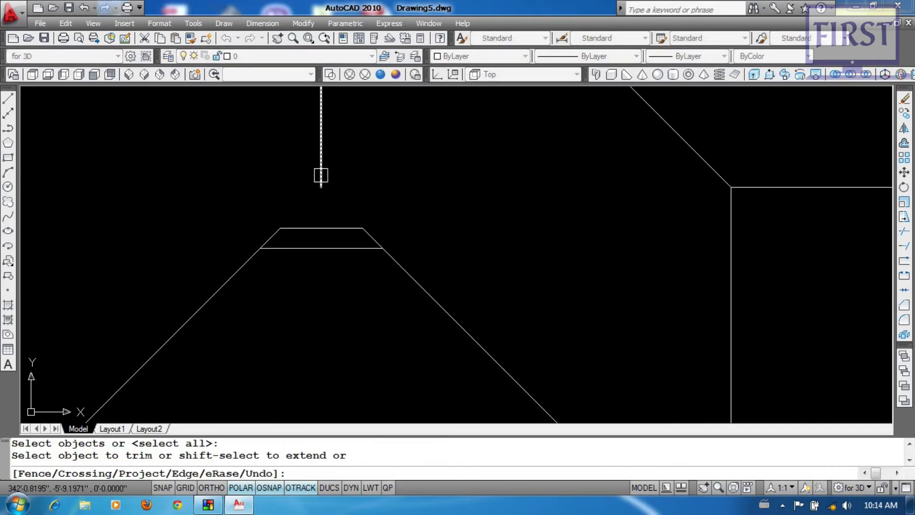
left_click(324, 202, "shift")
key("Return")
- Draw a horizontal line across the square from the midpoint of its right edge to its left edge
scroll(457, 265, "down", 5)
scroll(458, 251, "up", 4)
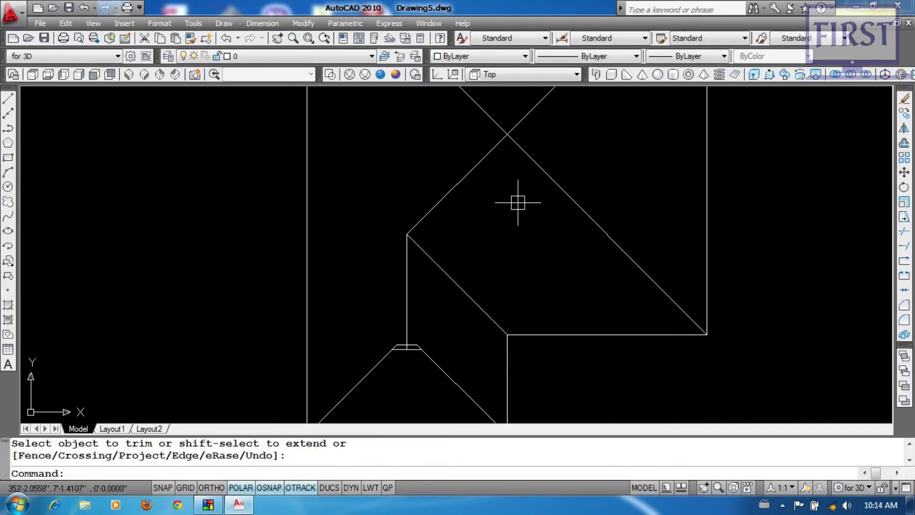
type("l")
key("Return")
scroll(715, 248, "down", 4)
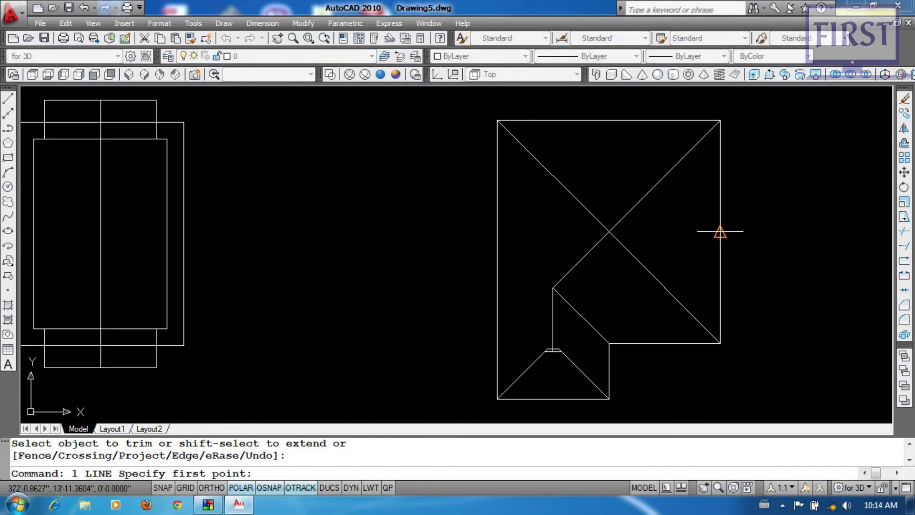
left_click(720, 231)
left_click(487, 231)
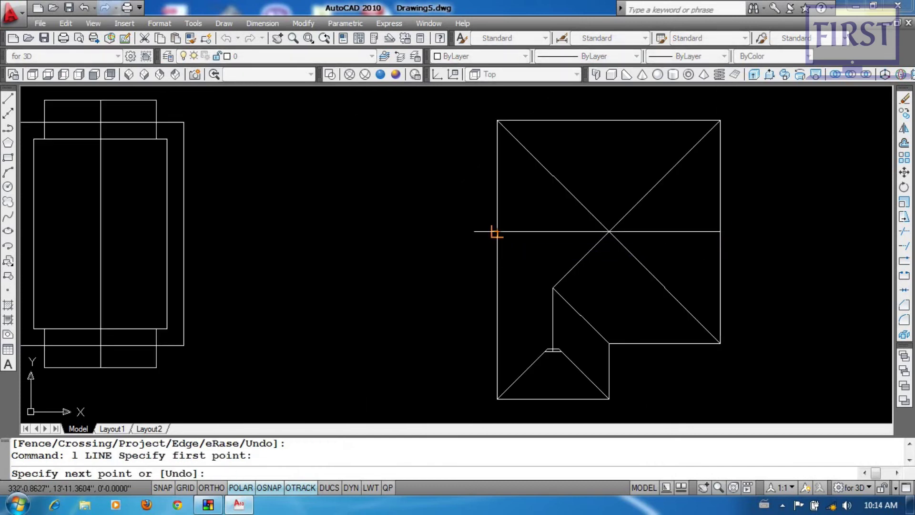
key("Return")
- Offset the square's horizontal middle line 7' upward
scroll(629, 236, "up", 2)
middle_click_drag(604, 222, 601, 221)
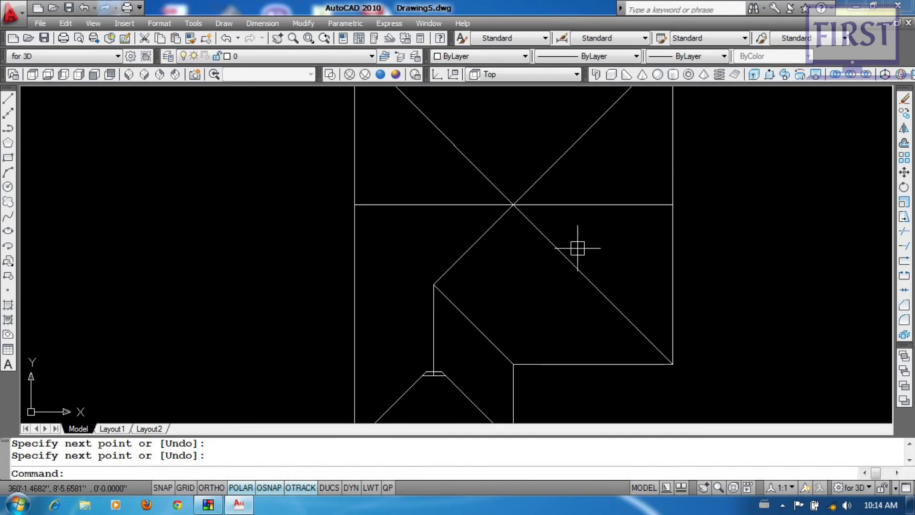
middle_click_drag(576, 259, 572, 298)
type("o")
key("Return")
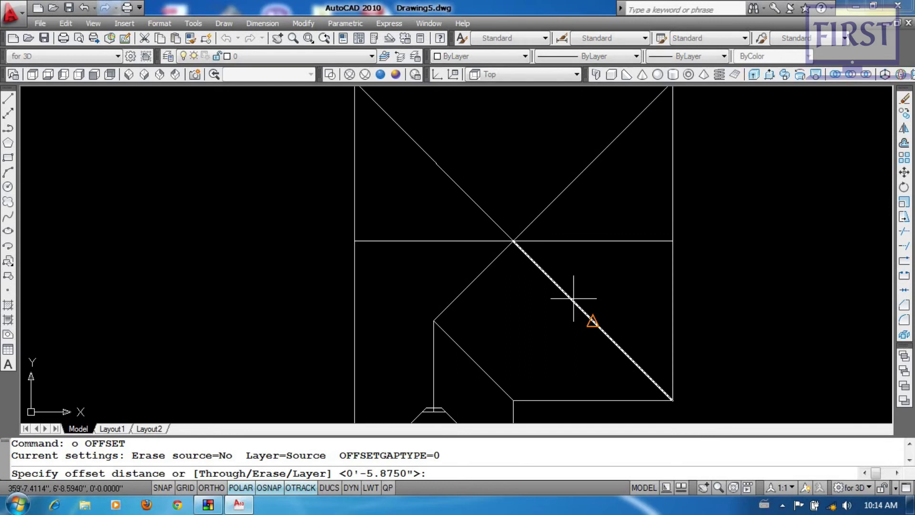
type("7'")
key("Return")
left_click(606, 239)
left_click(604, 196)
key("Return")
- Offset the horizontal middle line 8' upward as well and erase the original middle line
key("Return")
type("8'")
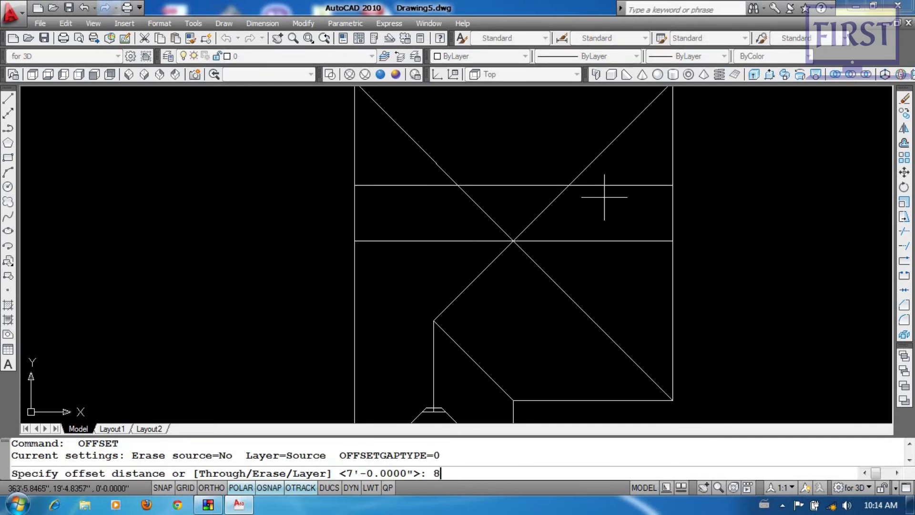
key("Return")
left_click(613, 241)
left_click(611, 206)
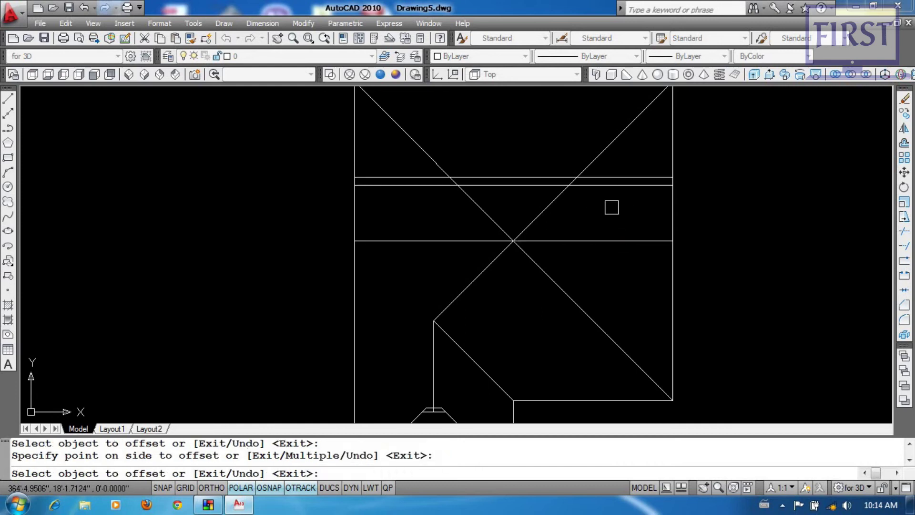
key("Return")
left_click_drag(617, 233, 610, 266)
key("Delete")
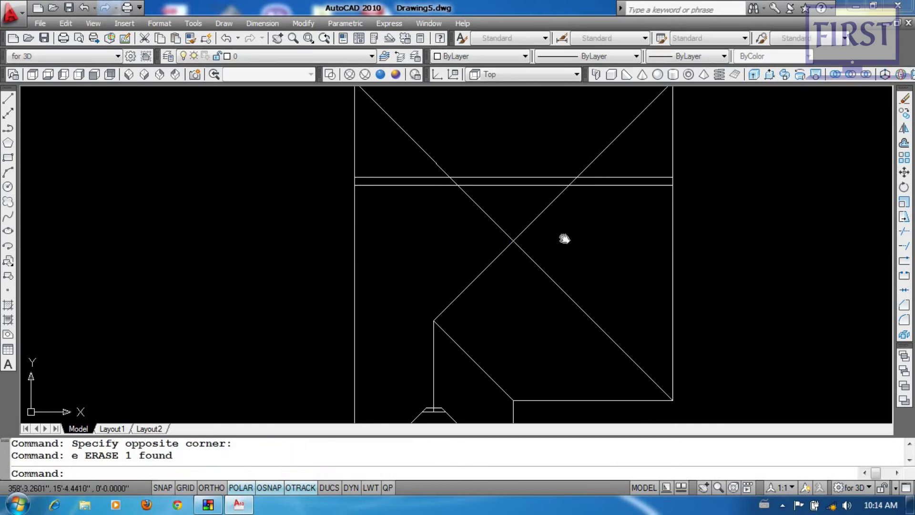
- Trim the two offset lines outside the square's upper hip lines, using both hips as cutting edges
middle_click_drag(562, 239, 572, 296)
type("tr")
key("Return")
left_click(591, 240)
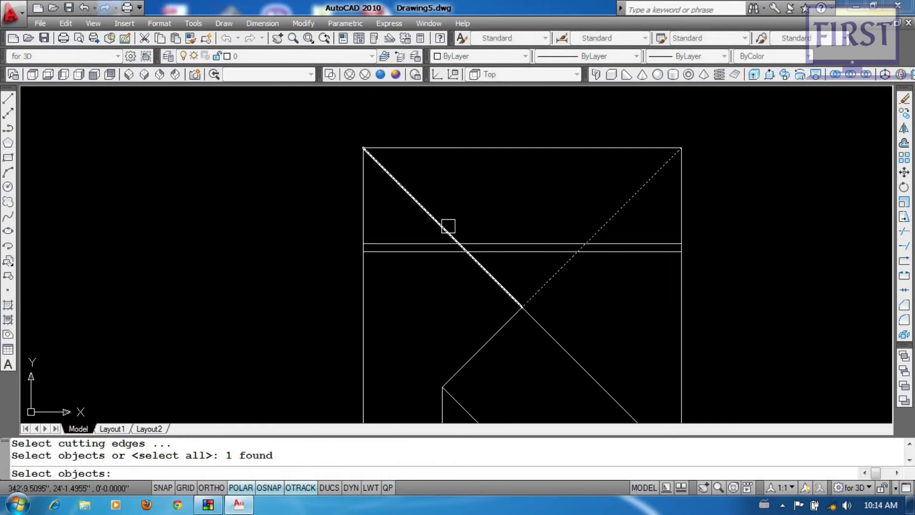
left_click(454, 224)
key("Return")
left_click(424, 284)
left_click(392, 234)
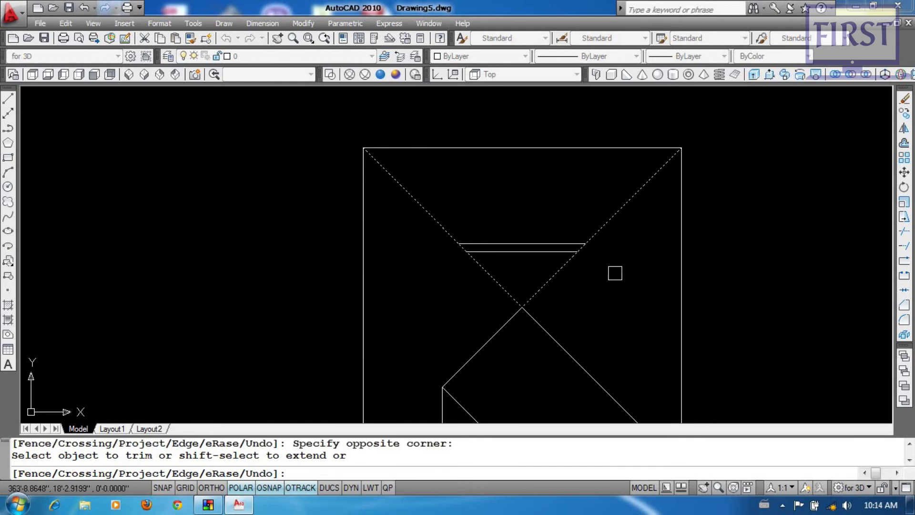
key("Return")
- Trim the two upper hip lines below the offset lines
key("Return")
key("Return")
left_click(590, 272)
left_click(460, 280)
key("Return")
- Erase the square's lower-right hip line and the diagonal running from the center to the wing's ridge
left_click(529, 297)
left_click(460, 355)
type("e")
key("Return")
scroll(484, 156, "down", 2)
- Mirror the square's two upper hip lines and both offset lines downward about its horizontal middle, keeping the originals
type("mi")
key("Return")
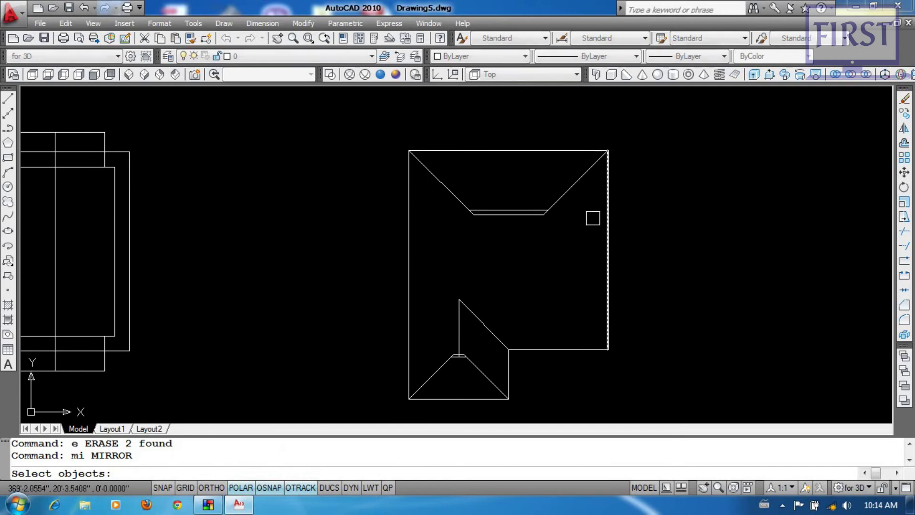
left_click(558, 235)
left_click(442, 197)
key("Return")
left_click(609, 249)
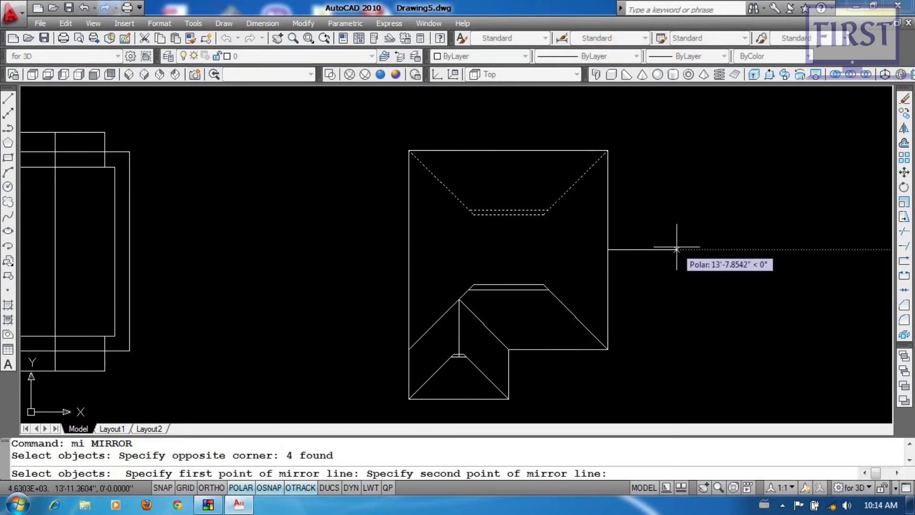
left_click(674, 249)
key("Return")
- Trim the mirrored lower-left hip line from the end of the wing's ridge out to the square's left edge
middle_click_drag(573, 321, 585, 290)
type("tr")
key("Return")
key("Return")
key("Return")
type("k")
key("Return")
key("Escape")
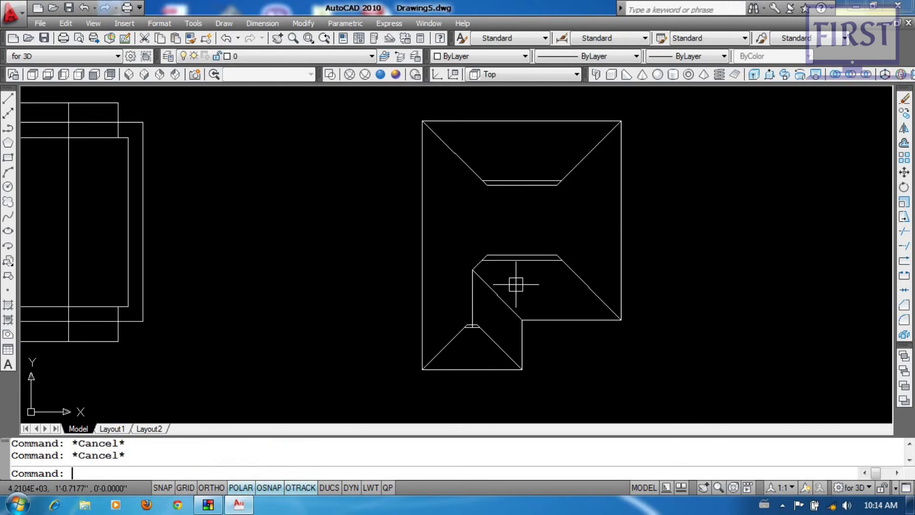
key("Escape")
- Draw the square's ridge line between the midpoints of the outermost upper and lower offset lines
type("l")
key("Return")
scroll(515, 287, "up", 2)
left_click(525, 249)
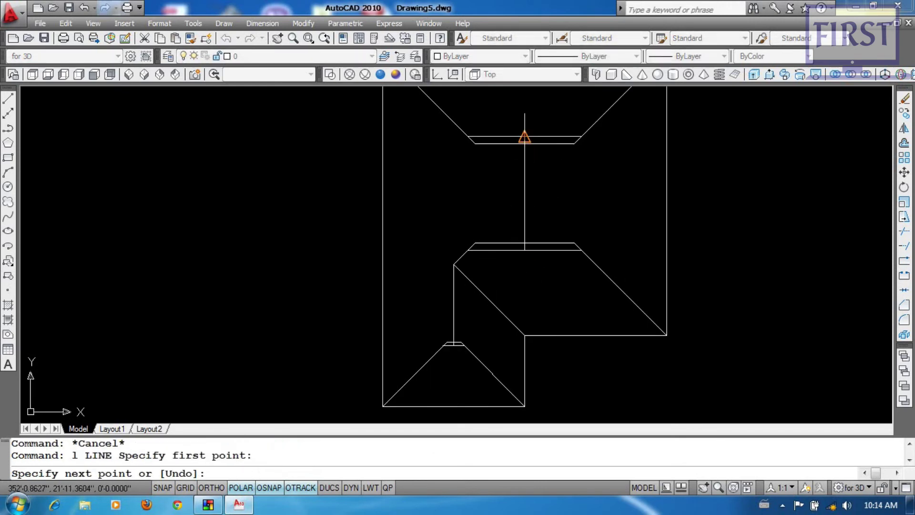
left_click(525, 138)
key("Return")
scroll(552, 321, "down", 2)
- Switch to the southwest isometric view and copy the whole third roof plan along the X axis with Ortho on
middle_click_drag(613, 302, 510, 315)
key("alt+v")
key("d")
key("s")
middle_click_drag(679, 232, 597, 281)
type("v")
key("Escape")
key("Escape")
type("co")
key("Return")
left_click(587, 215)
left_click(437, 292)
key("Return")
left_click(532, 346)
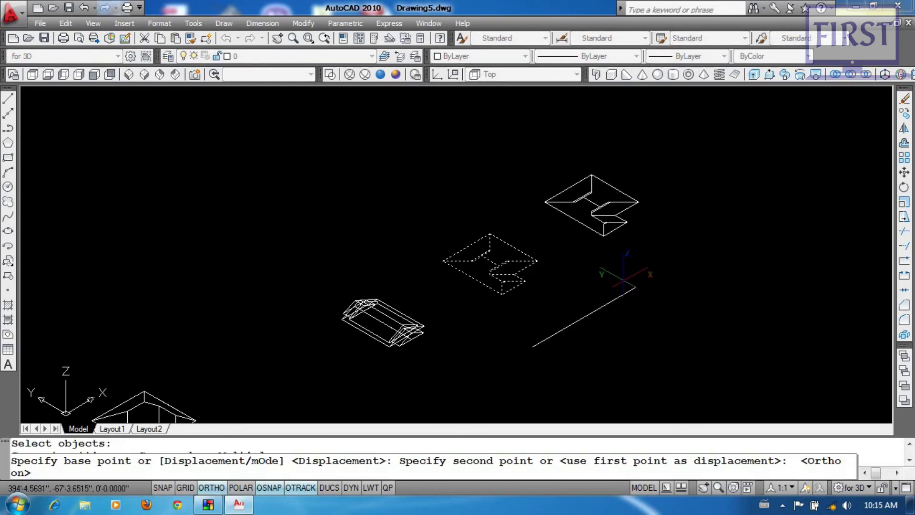
left_click(665, 278)
key("Return")
scroll(619, 243, "up", 5)
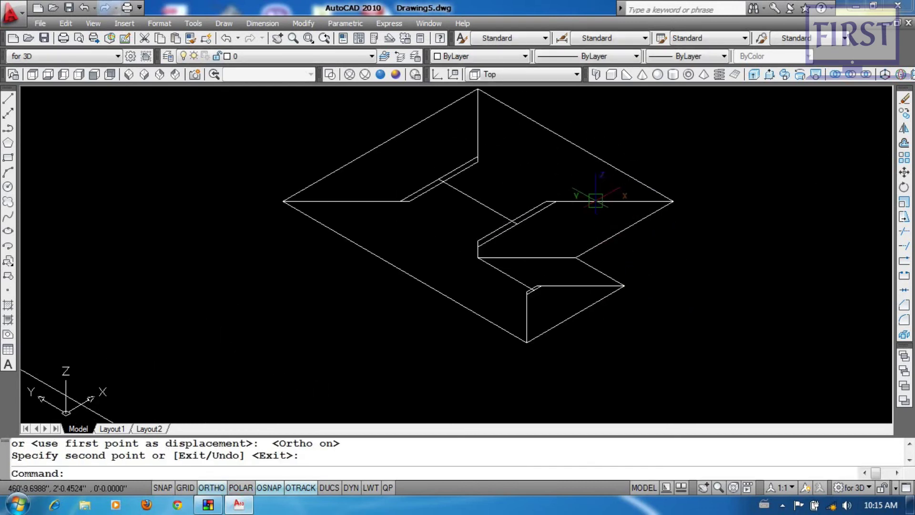
middle_click_drag(596, 205, 553, 219)
type("l")
key("Return")
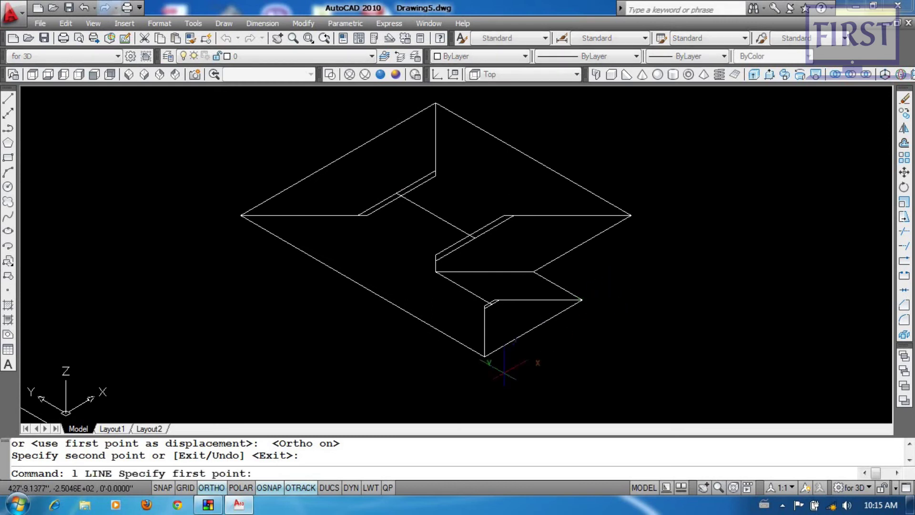
left_click(485, 357)
type("@111<0")
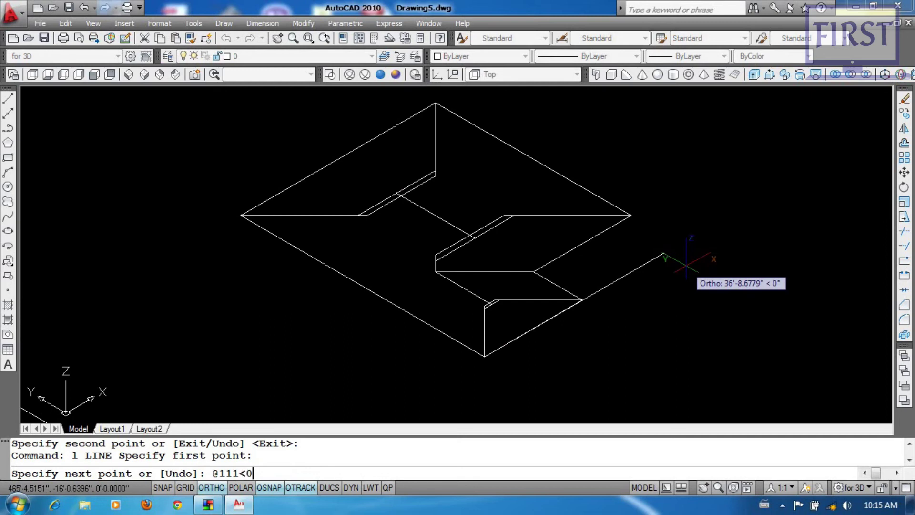
type("<25")
key("Return")
key("Return")
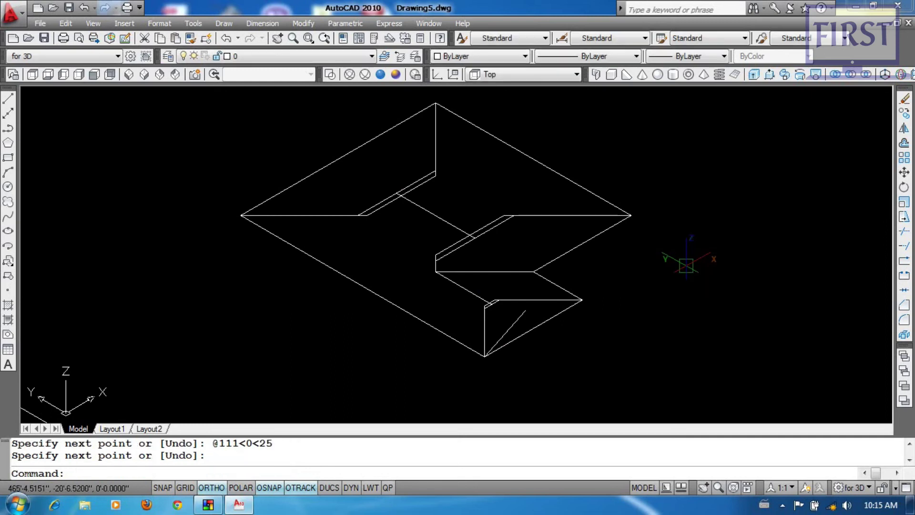
- Mirror the sloped line about the midpoint of the wing's front edge, keeping the original
type("mi")
key("Return")
left_click(506, 333)
key("Return")
left_click(521, 318)
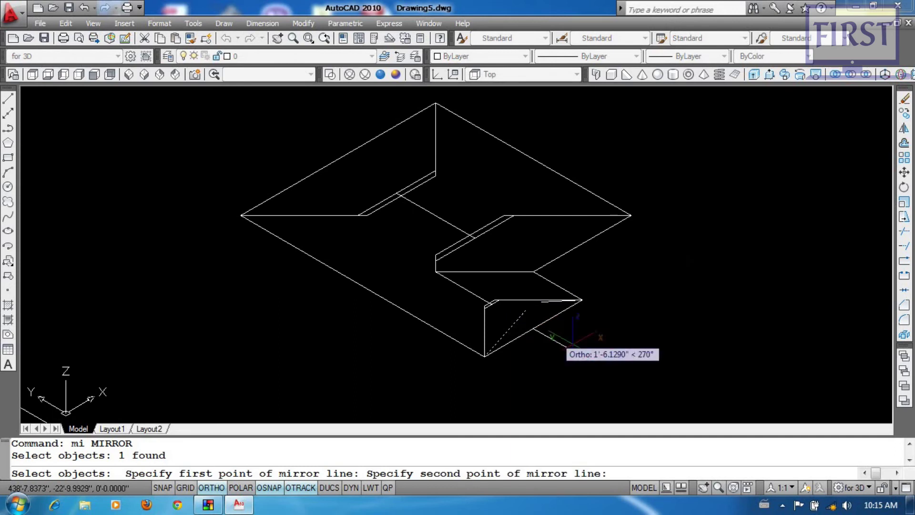
left_click(572, 344)
key("Return")
- Fillet the two sloped lines with radius 0 so they meet in a gable peak over the wing's front edge
type("f")
key("Return")
type("r")
key("Return")
type("0")
key("Return")
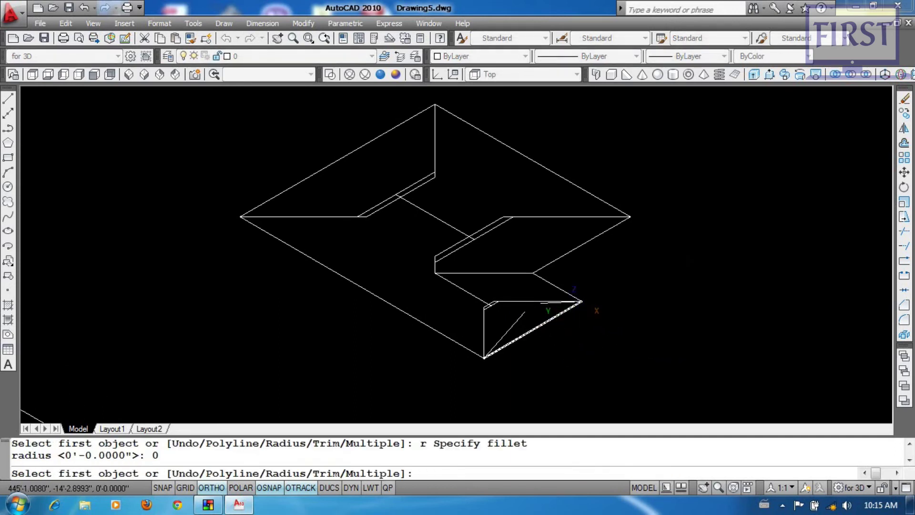
scroll(569, 317, "up", 2)
left_click(558, 302)
left_click(508, 333)
- Copy the gable lines from the midpoint of the wing's front edge to the midpoints of both short offset lines at its ridge
scroll(564, 357, "up", 2)
type("co")
key("Return")
scroll(510, 310, "up", 1)
left_click(483, 278)
left_click(523, 263)
key("Return")
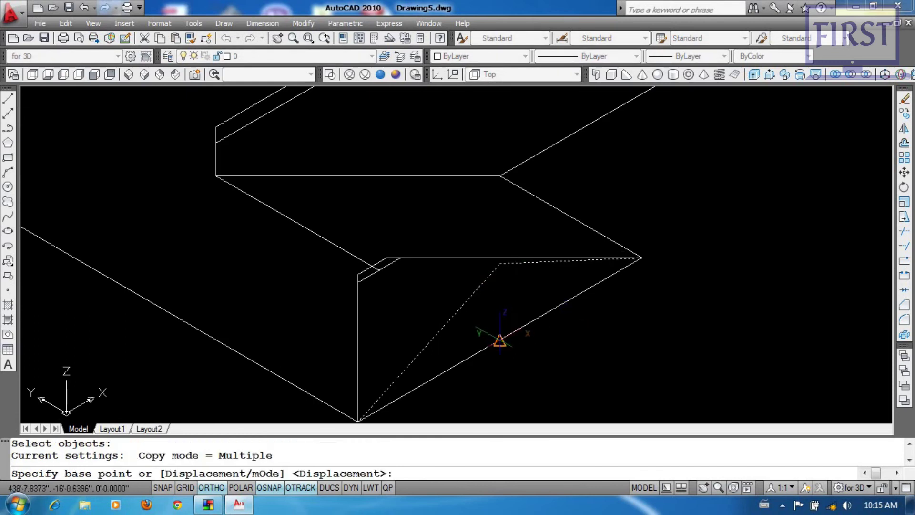
left_click(499, 339)
scroll(374, 272, "up", 3)
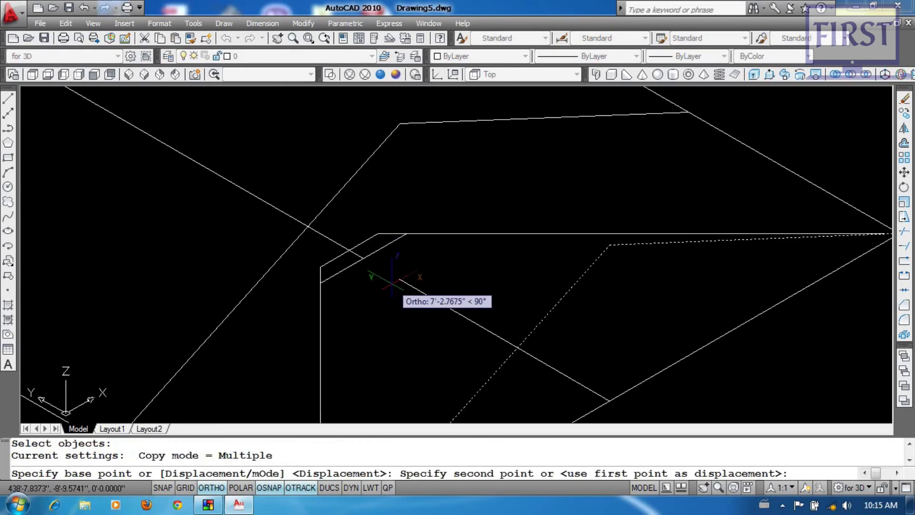
left_click(364, 258)
left_click(348, 249)
key("Return")
scroll(382, 272, "down", 2)
scroll(535, 324, "down", 2)
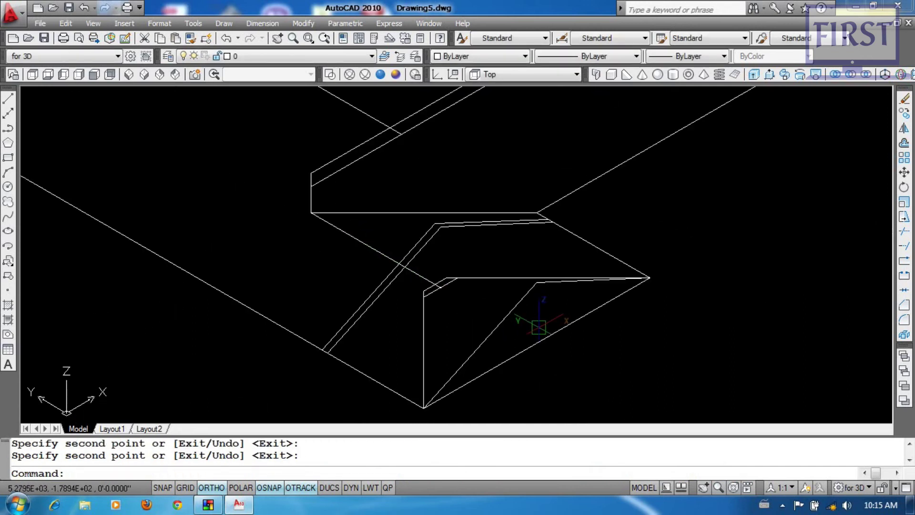
scroll(439, 305, "up", 3)
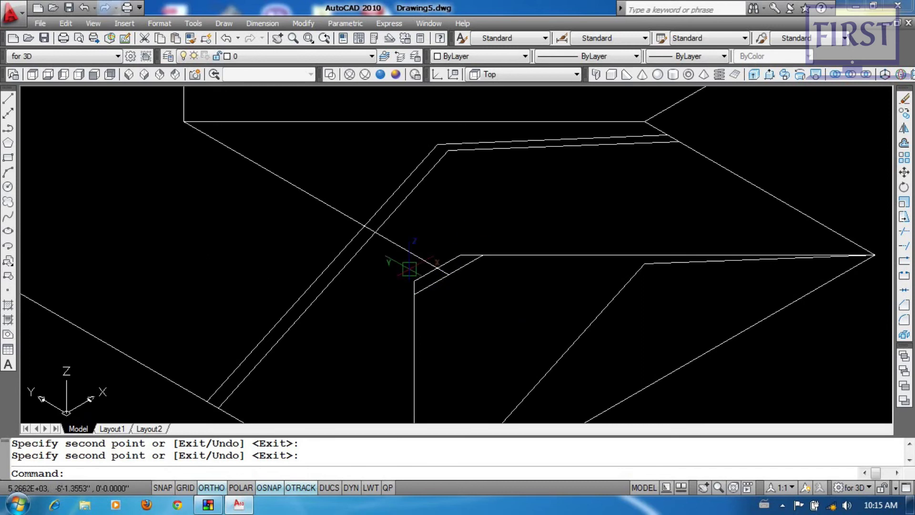
scroll(516, 229, "down", 2)
scroll(602, 321, "down", 3)
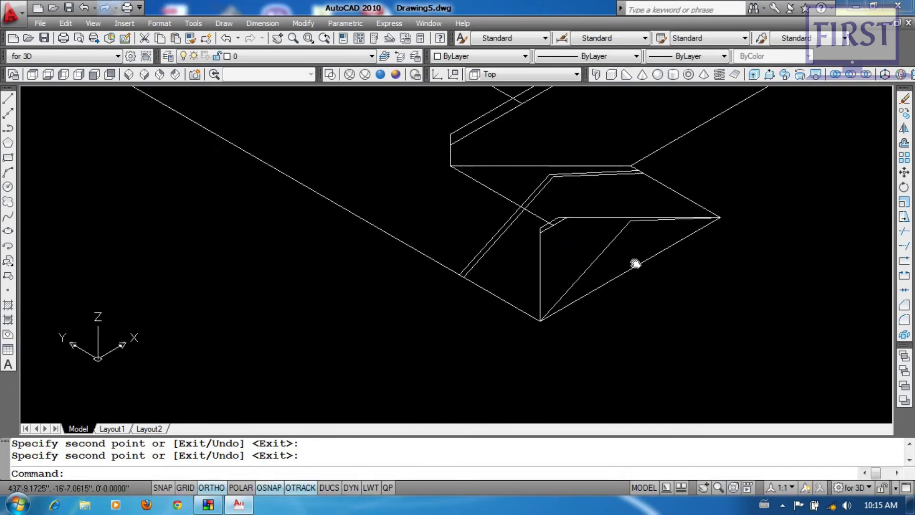
scroll(572, 300, "up", 3)
scroll(581, 283, "up", 2)
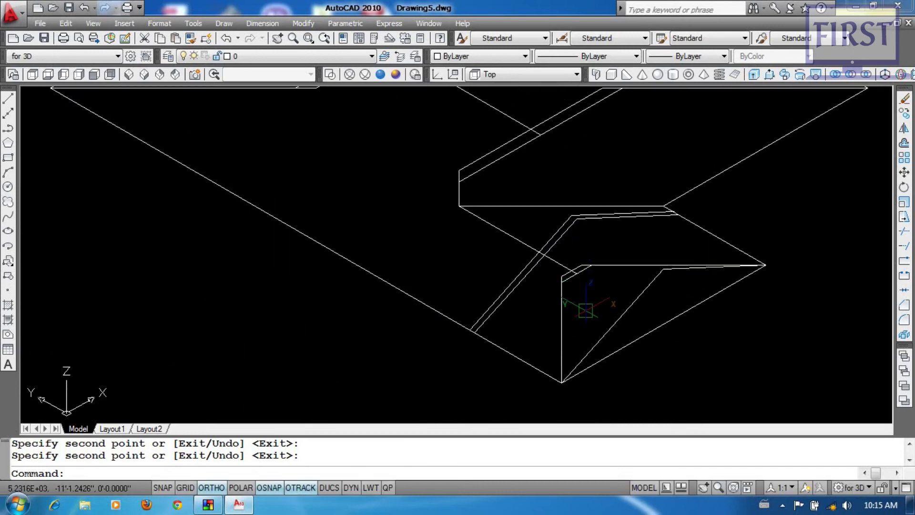
- Move the original left sloped line from the wing's front-left corner to the square's back-left corner
type("m")
key("Return")
left_click(634, 302)
key("Return")
left_click(561, 382)
scroll(411, 298, "down", 2)
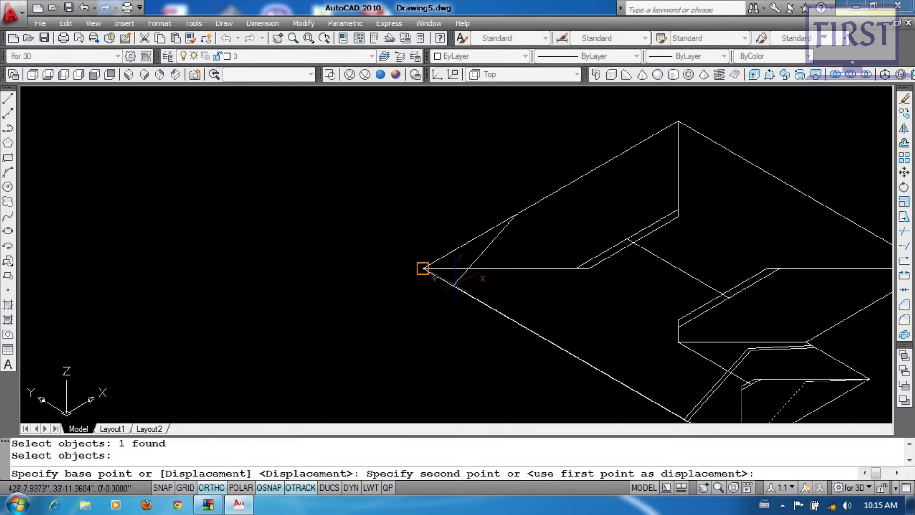
left_click(423, 266)
scroll(445, 265, "up", 2)
- Move the original right sloped line from the wing's front-right corner to the square's back-right corner
type("m")
key("Return")
left_click(531, 301)
key("Return")
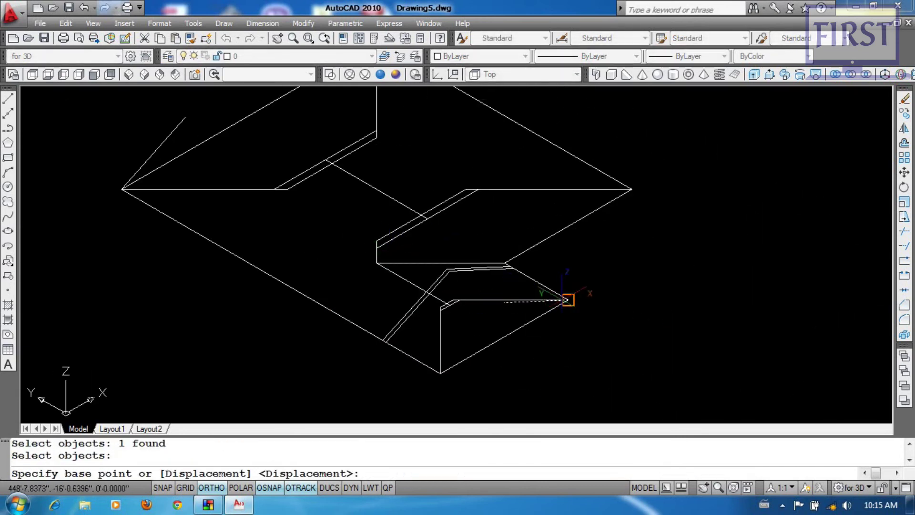
left_click(568, 301)
scroll(568, 301, "down", 2)
scroll(498, 215, "up", 2)
left_click(491, 213)
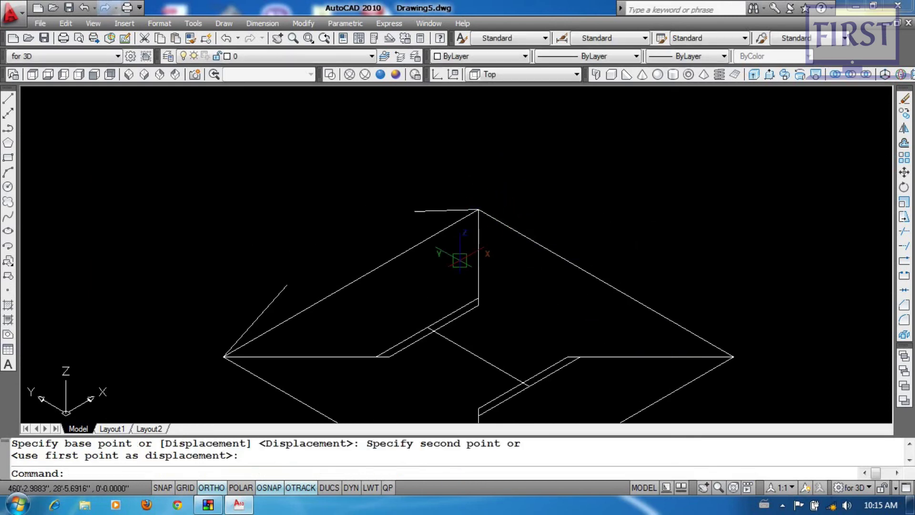
- Fillet the two moved sloped lines into a gable peak over the square's back edge
type("f")
key("Return")
left_click(425, 210)
left_click(286, 284)
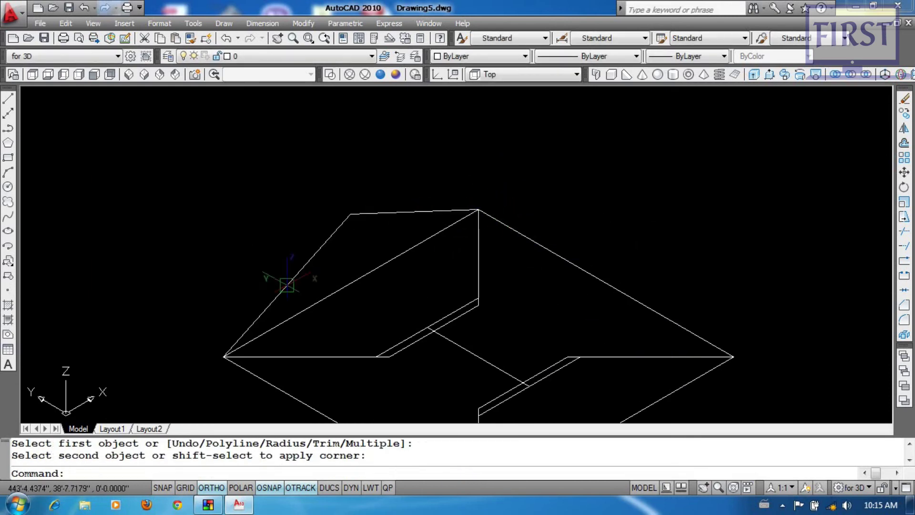
- Copy the large gable lines from the back edge's midpoint to the midpoints of the two upper offset lines
key("Return")
left_click(351, 281)
left_click(321, 173)
key("Return")
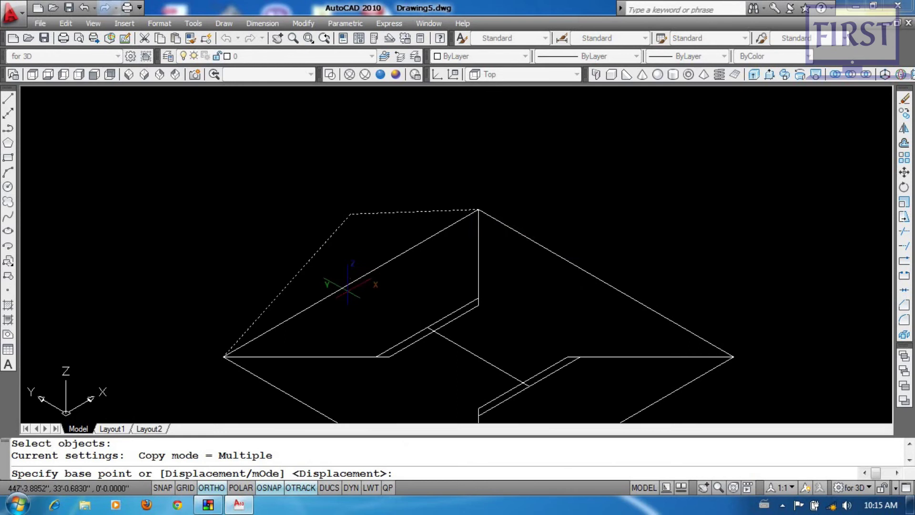
left_click(350, 284)
scroll(353, 267, "up", 5)
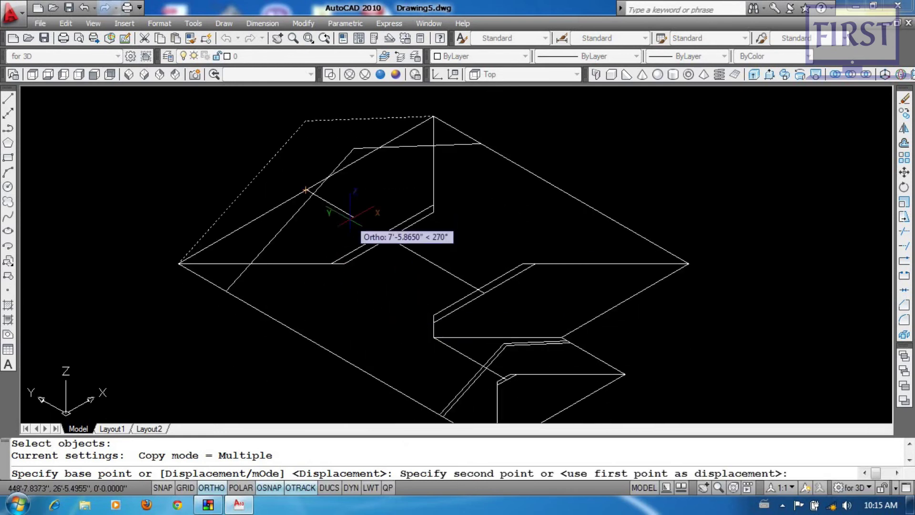
left_click(410, 256)
left_click(411, 257)
key("Return")
- Erase the original pair of gable lines standing on the square's back edge
scroll(411, 256, "down", 5)
left_click(394, 262)
left_click(370, 238)
type("e")
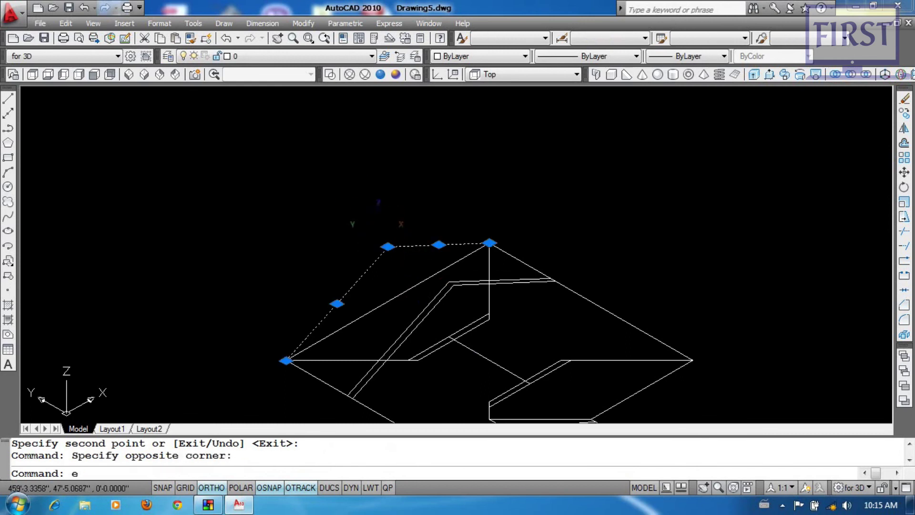
key("Return")
- In the top view, trim the large gable lines outside the square's upper hips, using both hips as cutting edges
middle_click_drag(91, 400, 29, 310)
key("alt+v")
key("d")
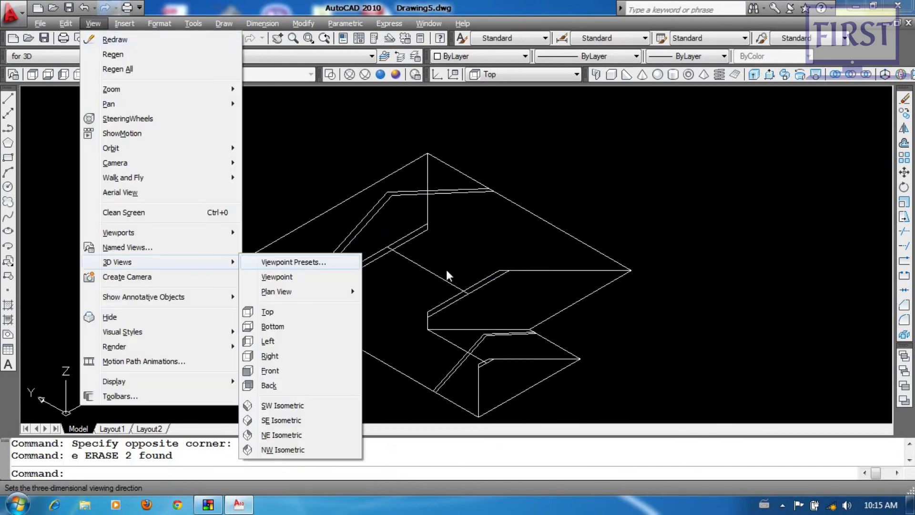
key("t")
scroll(551, 293, "up", 5)
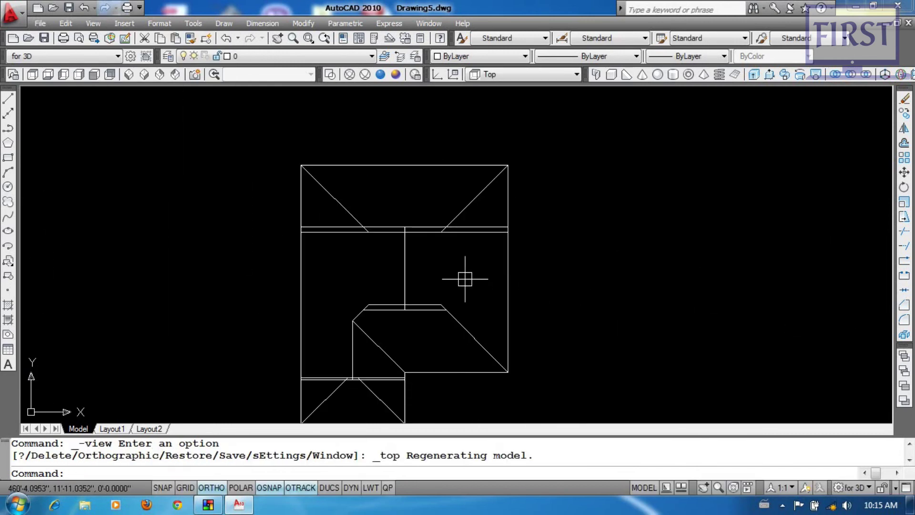
type("tr")
key("Return")
left_click(465, 209)
left_click(337, 204)
key("Return")
left_click(353, 259)
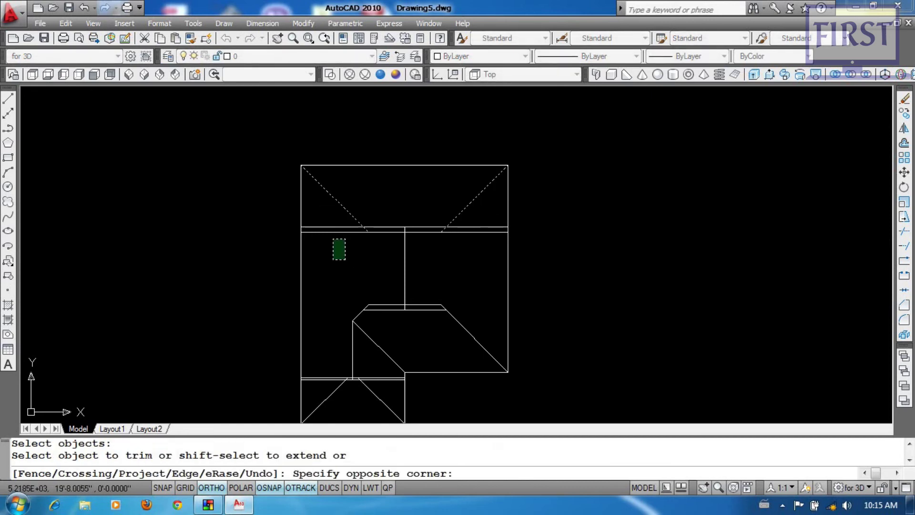
left_click(321, 213)
scroll(461, 253, "up", 2)
left_click(483, 235)
middle_click_drag(483, 240, 528, 145)
- Trim the wing's gable lines outside its two hip lines, using both hips as cutting edges
key("Return")
key("Return")
left_click(404, 334)
left_click(330, 326)
left_click(313, 318)
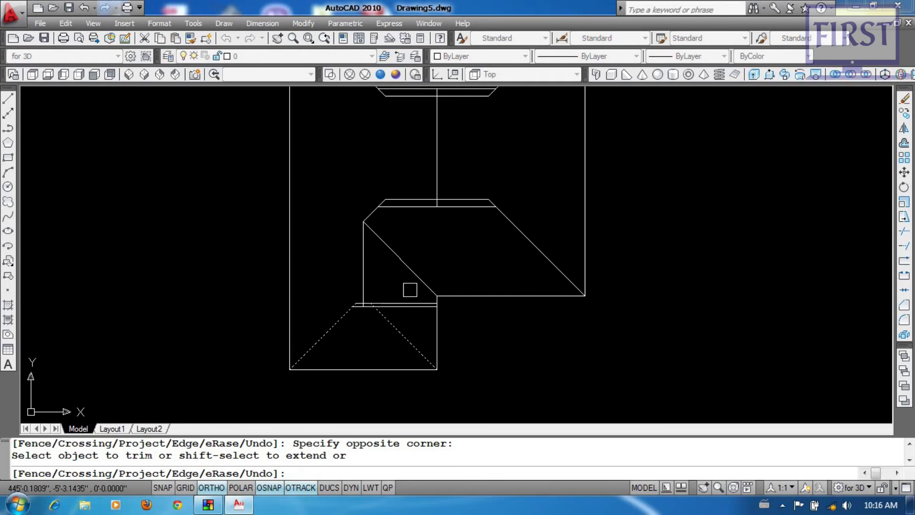
left_click(408, 305)
key("Return")
- In the SW isometric view, erase the two flat offset lines at the main ridge's back end
left_click(93, 23)
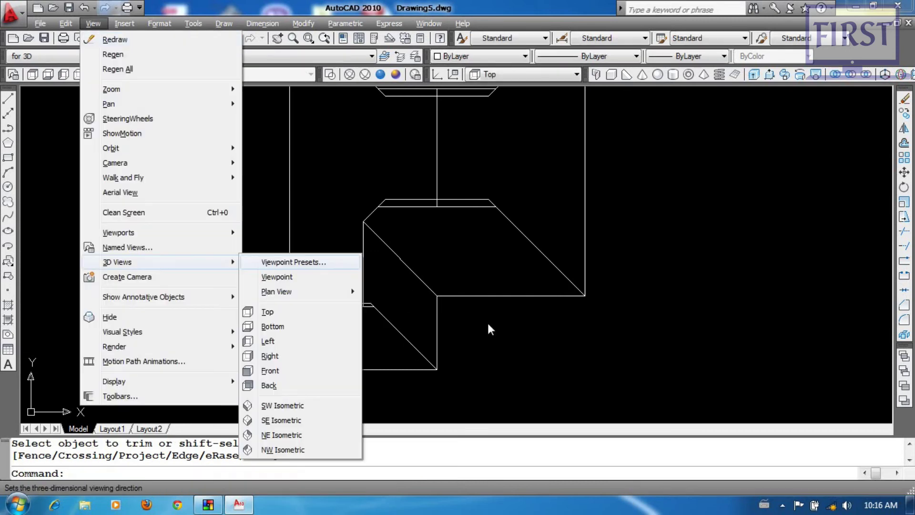
left_click(286, 373)
scroll(527, 372, "up", 5)
scroll(577, 269, "up", 2)
left_click(534, 272)
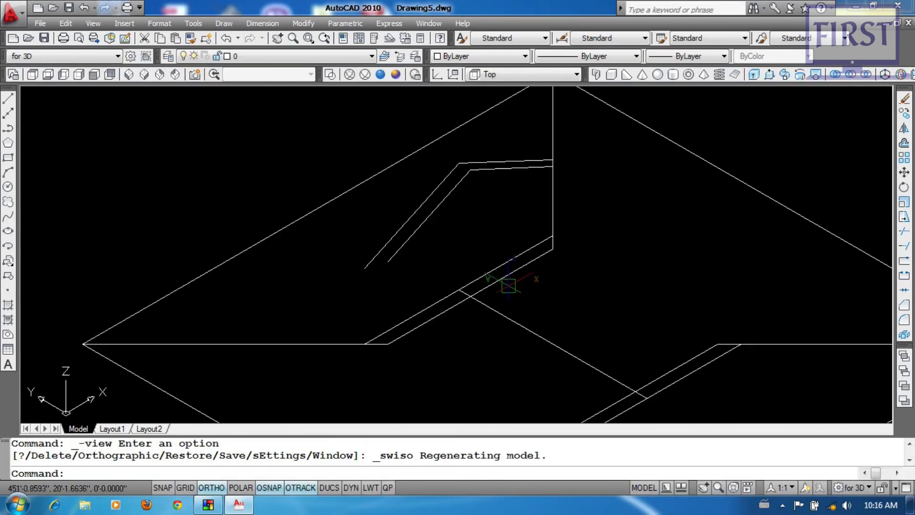
left_click(484, 292)
type("e")
key("Return")
- Stretch the upper ends of the two back hips up to the ends of the raised gable lines
left_click(594, 230)
left_click(552, 249)
left_click(553, 249)
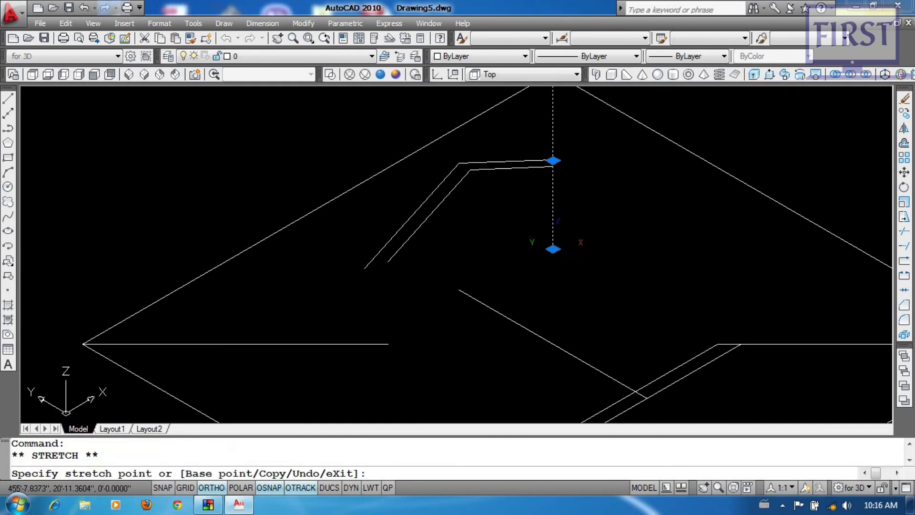
scroll(555, 181, "up", 2)
left_click(548, 143)
scroll(548, 143, "down", 1)
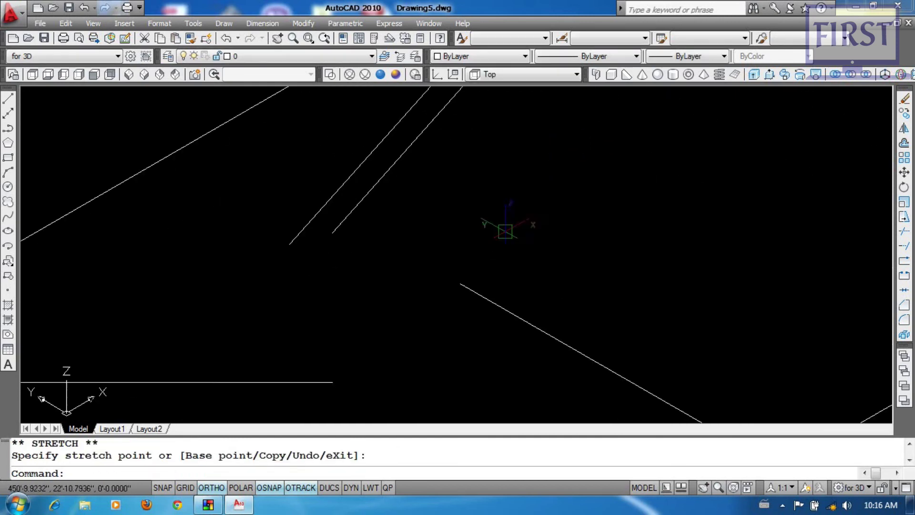
left_click(327, 384)
left_click(331, 382)
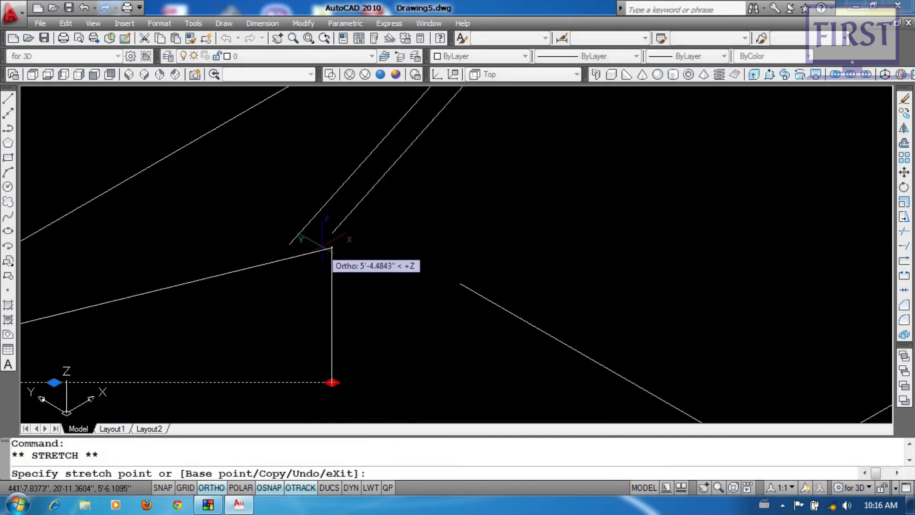
key("Escape")
- Erase the two flat hips and two offset lines at the main ridge's front end
scroll(331, 232, "down", 2)
scroll(553, 296, "up", 2)
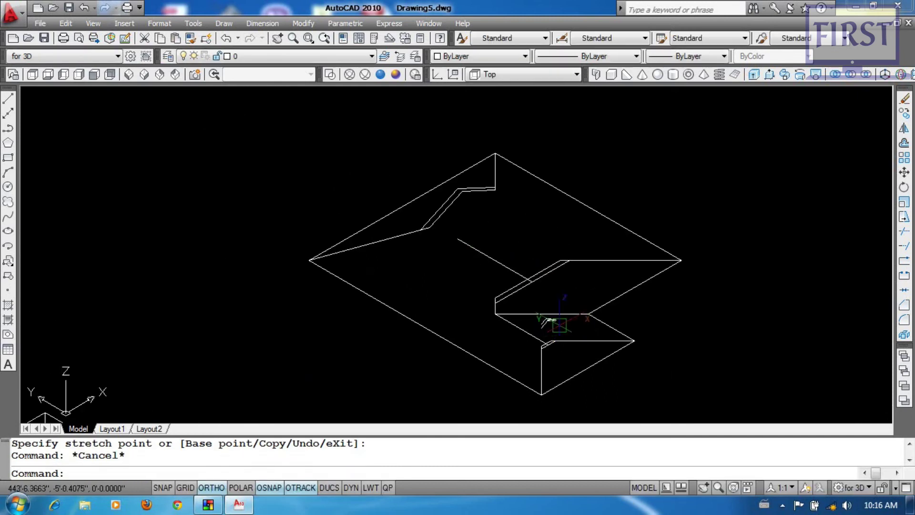
left_click(591, 274)
left_click(559, 220)
scroll(491, 292, "up", 2)
left_click(491, 293)
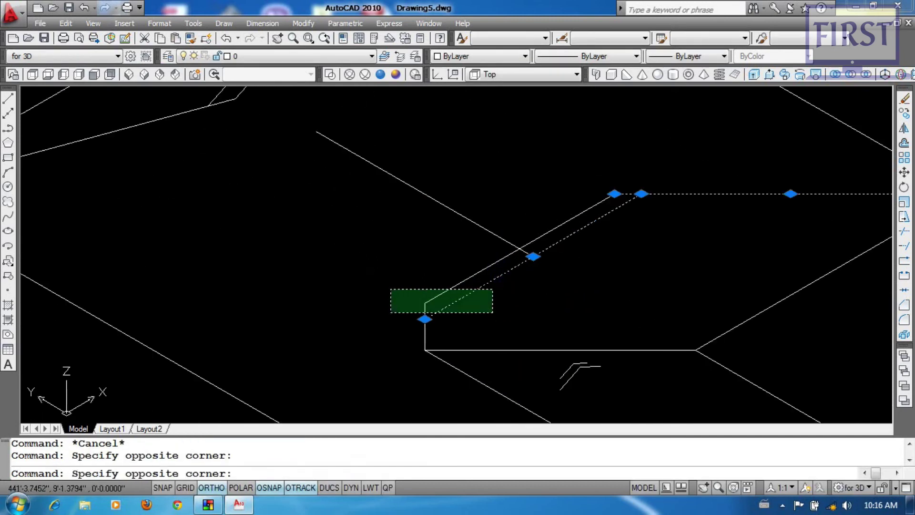
left_click(394, 313)
type("e")
key("Return")
- Erase the two flat offset lines at the wing's hip end
scroll(468, 243, "down", 2)
scroll(477, 286, "up", 2)
scroll(491, 315, "up", 2)
left_click(341, 243)
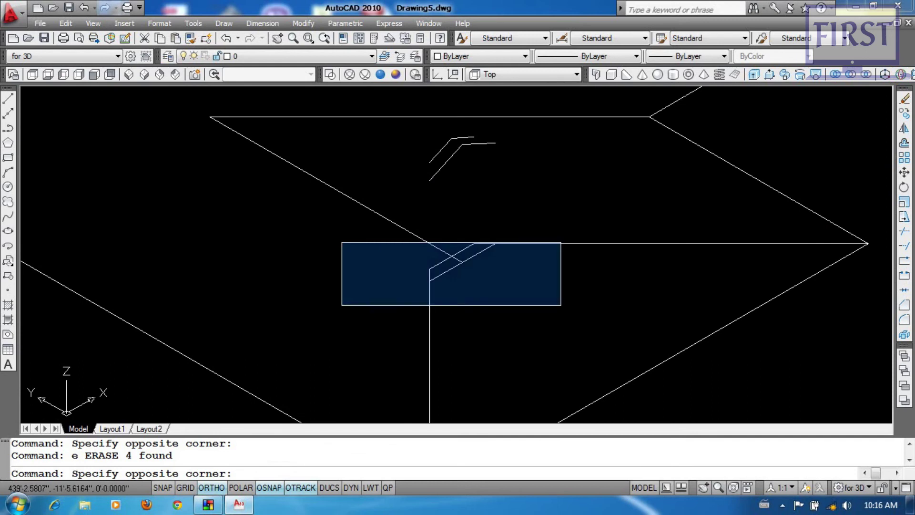
left_click(597, 331)
type("e")
key("Return")
- Stretch the upper ends of both wing hips up to the ends of the wing's raised gable lines
left_click(606, 299)
left_click(577, 221)
left_click(473, 244)
scroll(476, 135, "up", 2)
left_click(471, 138)
middle_click_drag(423, 308, 465, 256)
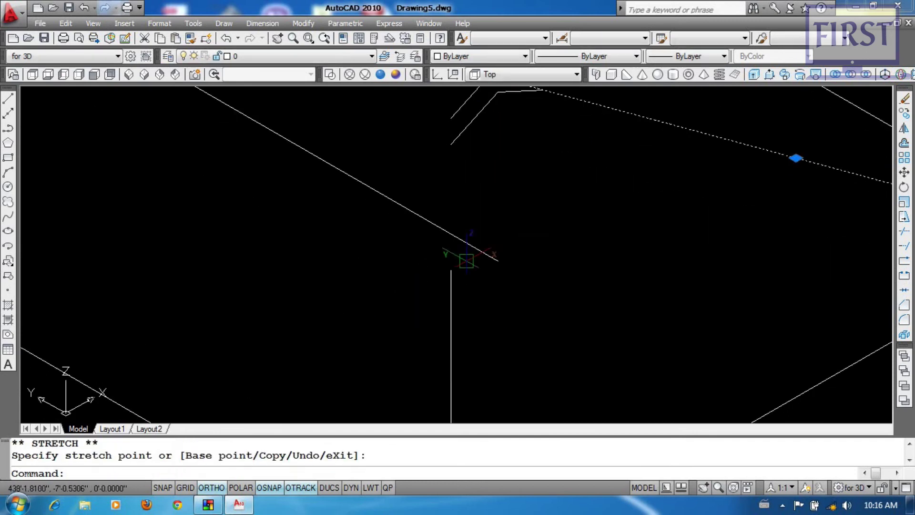
left_click(465, 256)
left_click(394, 319)
left_click(450, 270)
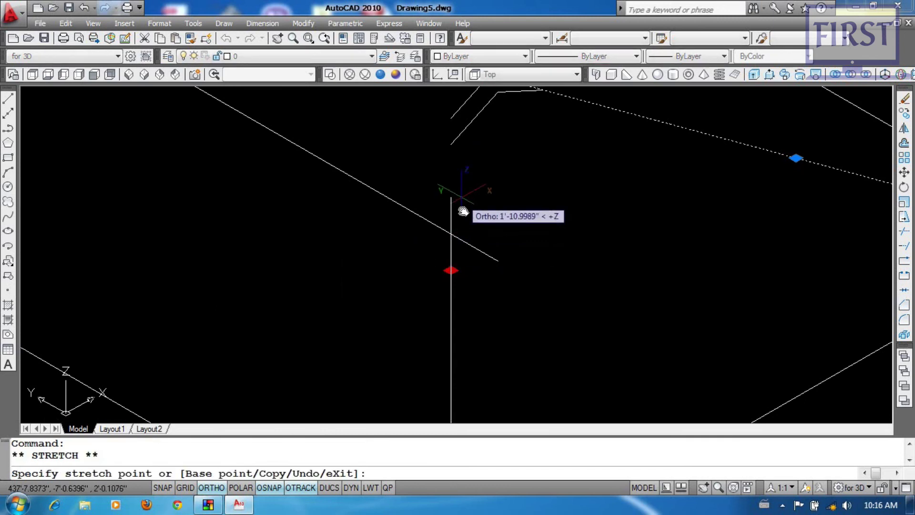
middle_click_drag(459, 125, 477, 227)
key("Escape")
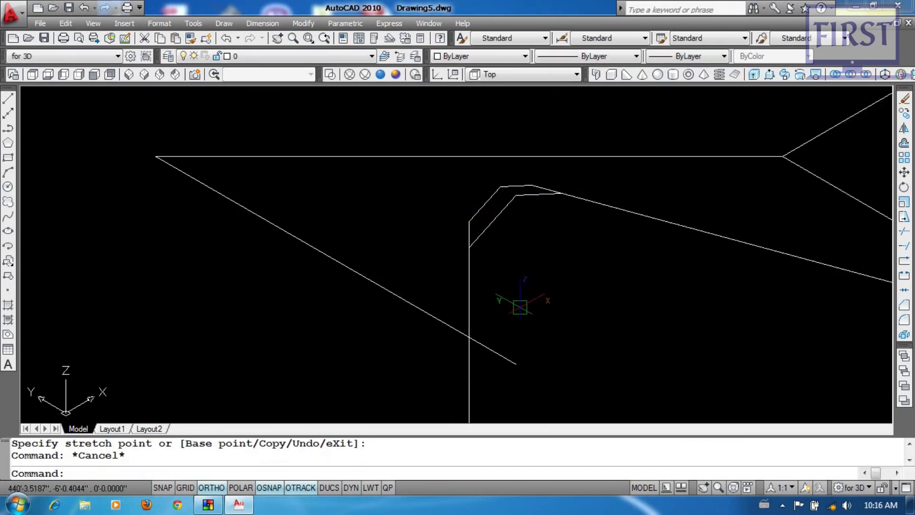
- Move the wing's ridge line from its outer endpoint up to the peak of the wing's gable lines
type("m")
key("Return")
left_click(522, 312)
left_click(500, 389)
key("Return")
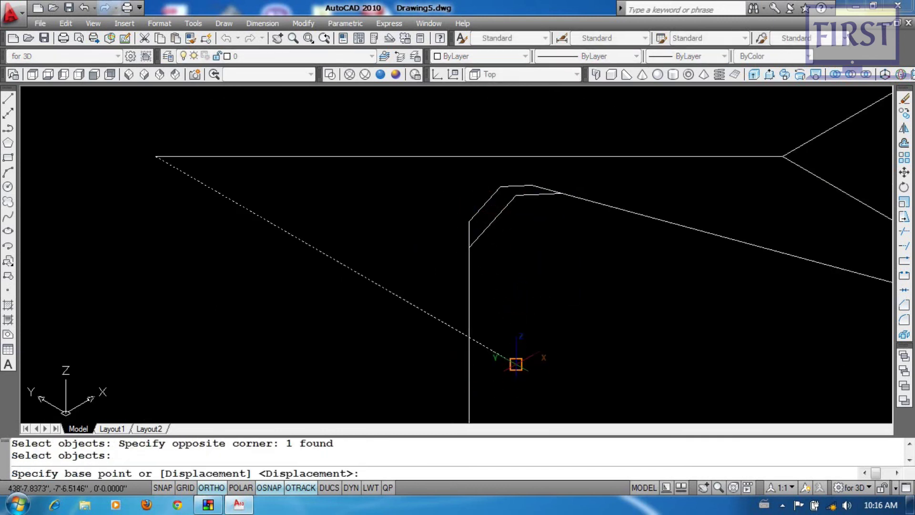
left_click(516, 364)
scroll(522, 215, "up", 2)
left_click(518, 200)
- Stretch the valley line's inner end up to the inner endpoint of the raised wing ridge
scroll(439, 219, "down", 2)
middle_click_drag(439, 219, 524, 384)
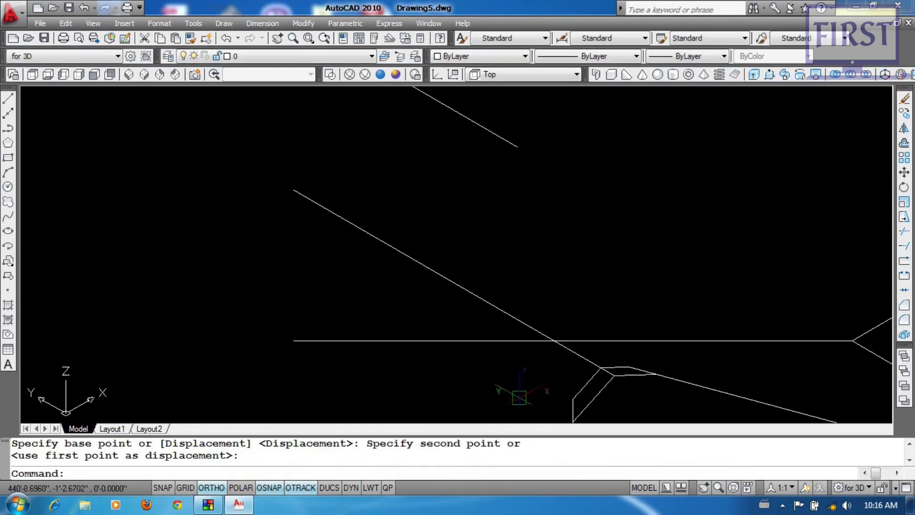
left_click(525, 385)
left_click(333, 340)
left_click(294, 341)
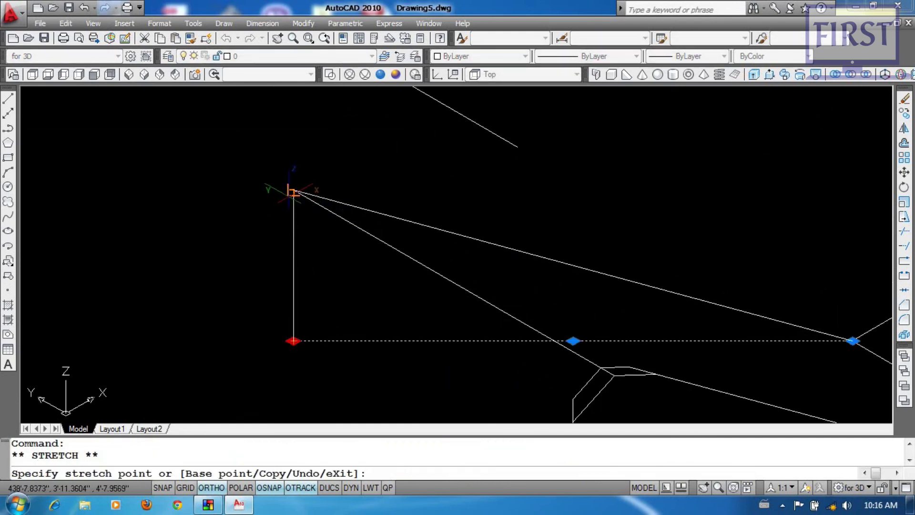
left_click(292, 191)
key("Escape")
- Move the main ridge line from its back endpoint up to the peak of the back gable lines
scroll(522, 282, "down", 3)
middle_click_drag(347, 200, 522, 282)
scroll(522, 281, "up", 2)
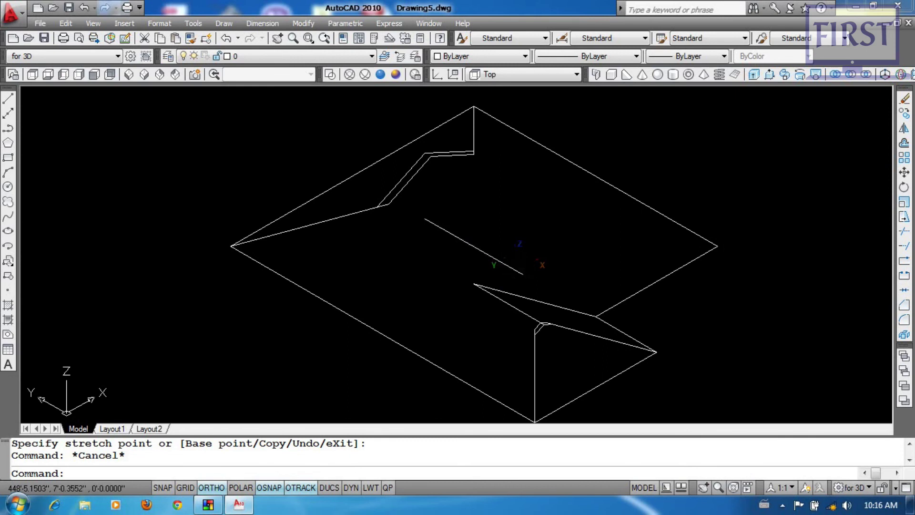
left_click(512, 268)
type("m")
key("Return")
left_click(425, 218)
scroll(423, 153, "up", 4)
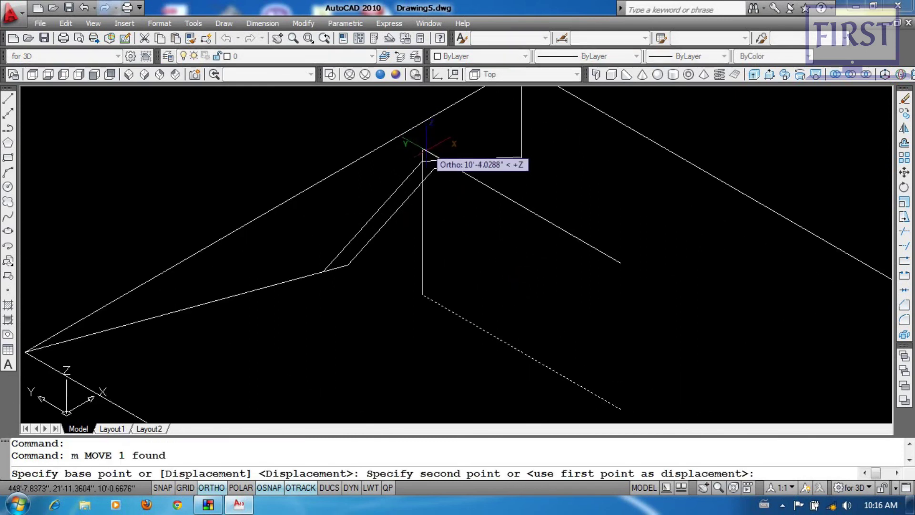
left_click(419, 160)
- Mirror the back gable lines and hips to the main ridge's front end, keeping the originals
scroll(453, 224, "down", 5)
scroll(497, 243, "up", 2)
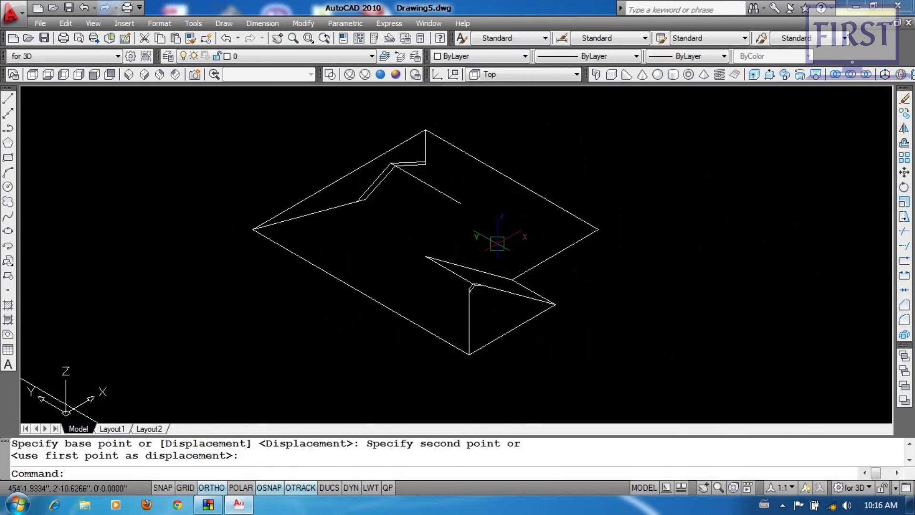
key("Return")
scroll(453, 174, "up", 2)
left_click(425, 170)
left_click(376, 136)
left_click(291, 231)
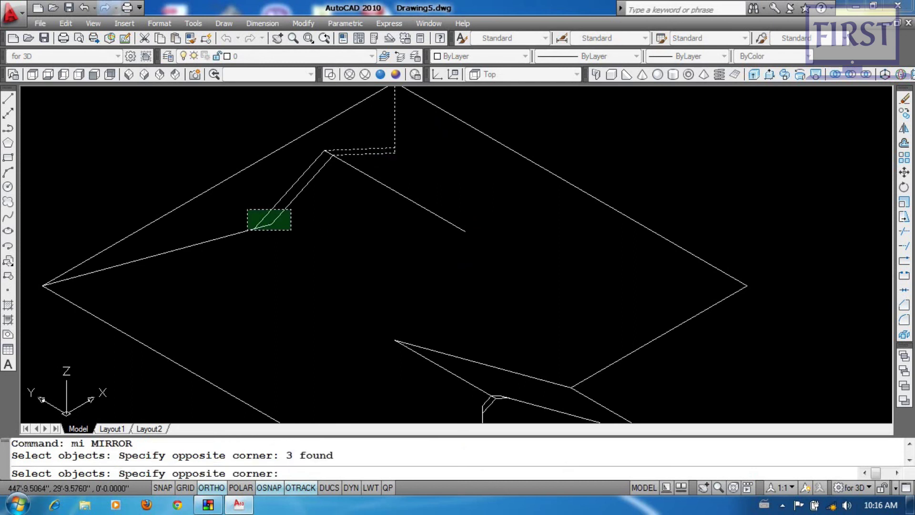
left_click(248, 208)
left_click(570, 184)
key("Return")
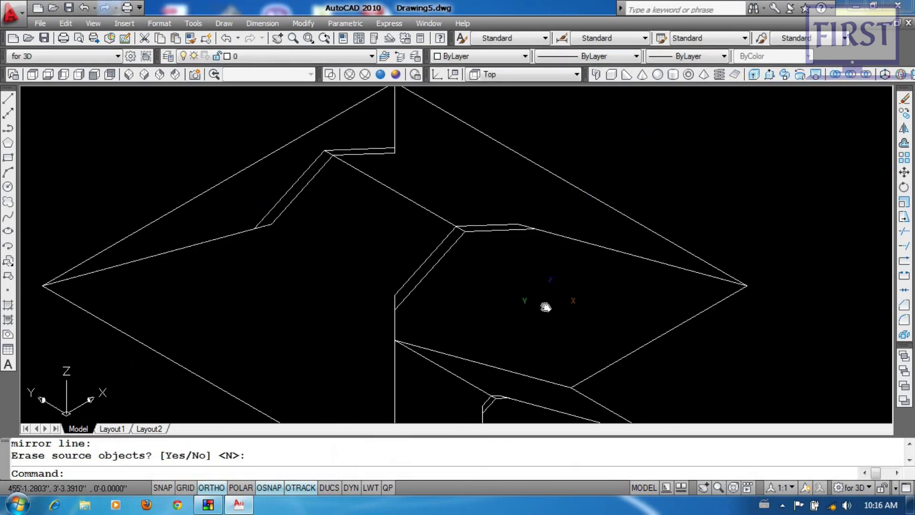
- Trim the mirrored front hip below its meeting point with the wing's ridge and valley
middle_click_drag(545, 306, 593, 203)
type("tr")
key("Return")
left_click(474, 281)
key("Return")
- Switch the visual style to Realistic with the whole third roof in view
scroll(557, 350, "down", 4)
scroll(557, 351, "up", 2)
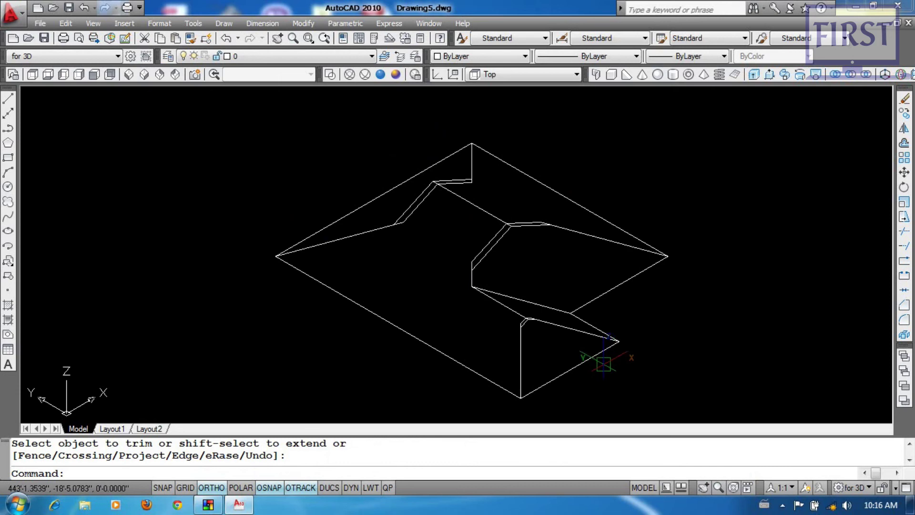
middle_click_drag(605, 366, 567, 348)
scroll(566, 348, "down", 2)
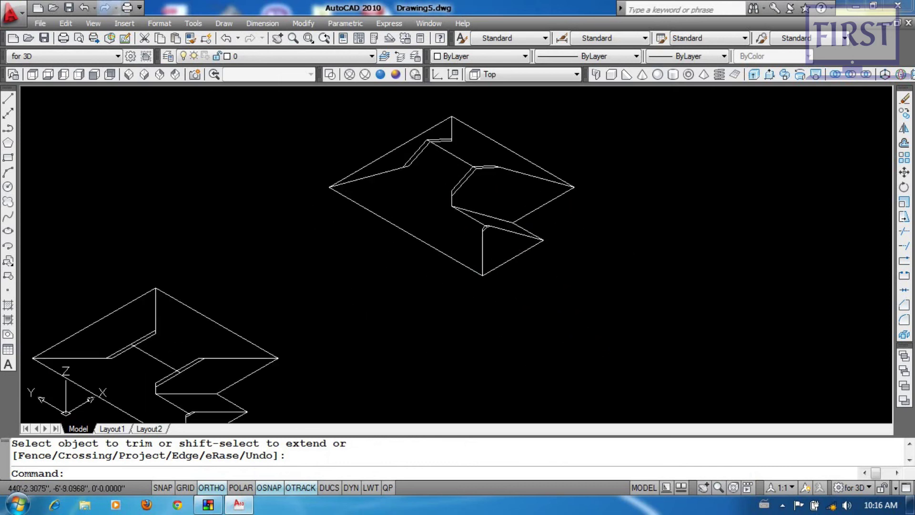
scroll(491, 250, "up", 2)
middle_click_drag(499, 243, 493, 268)
left_click(383, 78)
middle_click_drag(570, 254, 554, 263)
- Create a 3D face on the lower part of the main slope opposite the wing, from its eave corners to the hip ends
key("Return")
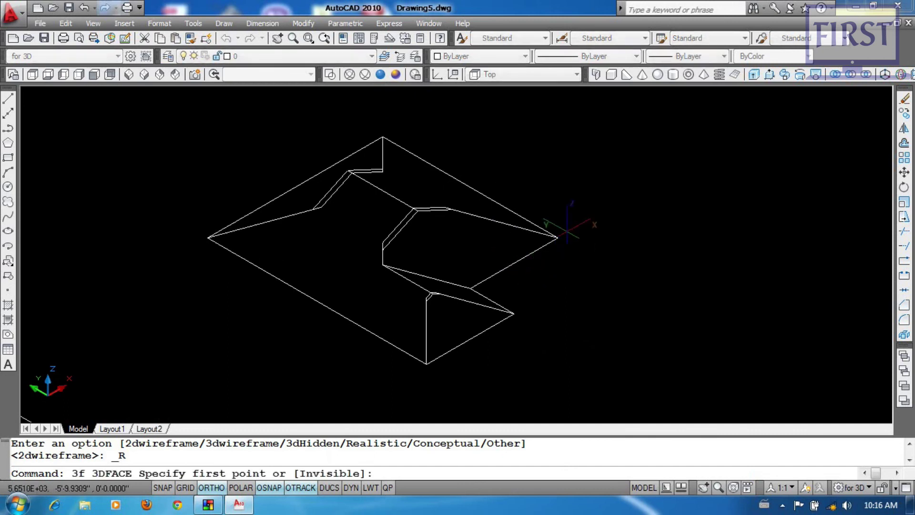
left_click(556, 236)
scroll(429, 148, "up", 2)
left_click(362, 133)
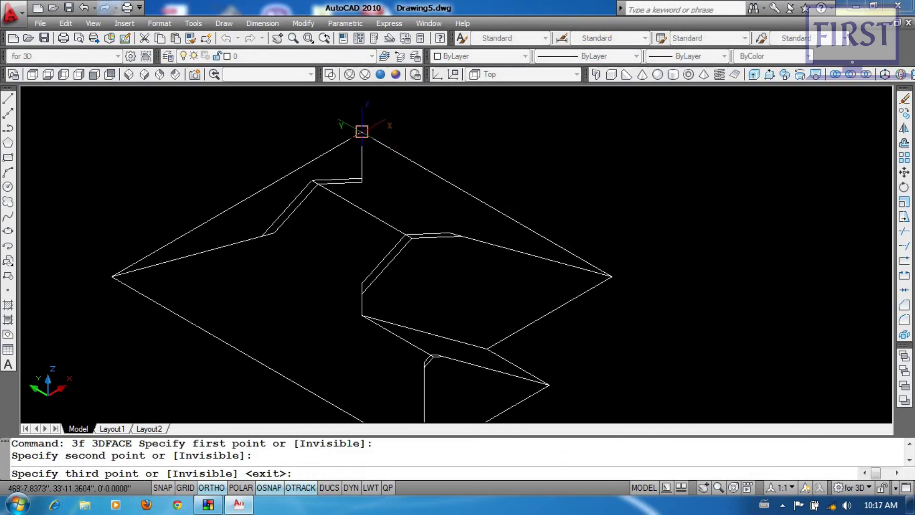
scroll(364, 179, "up", 2)
left_click(355, 202)
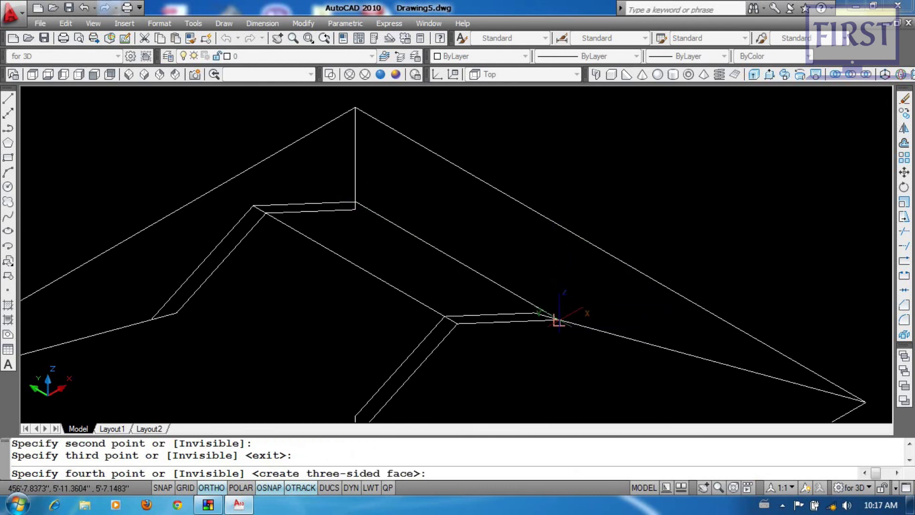
left_click(558, 320)
key("Return")
- Create a 3D face on the upper part of the same slope, between the hip ends and the two gable peaks
key("Return")
left_click(557, 319)
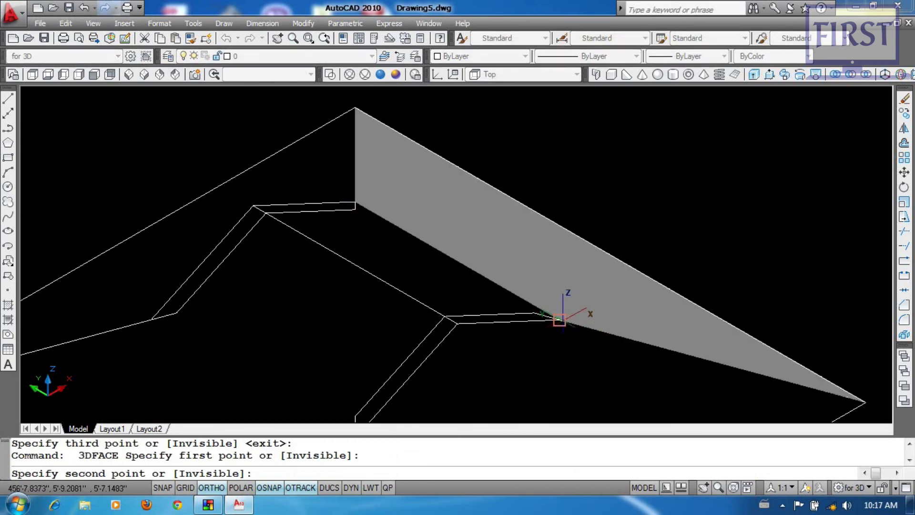
scroll(443, 320, "up", 1)
left_click(462, 324)
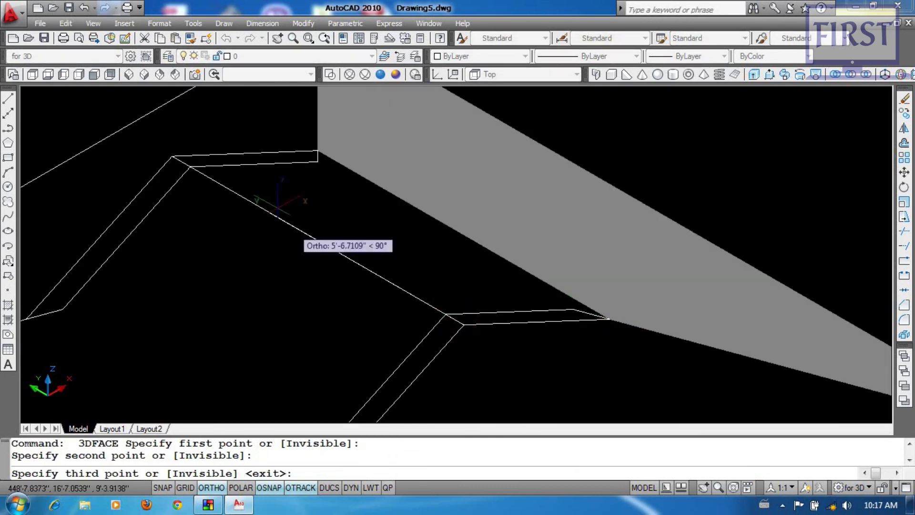
left_click(171, 157)
left_click(317, 151)
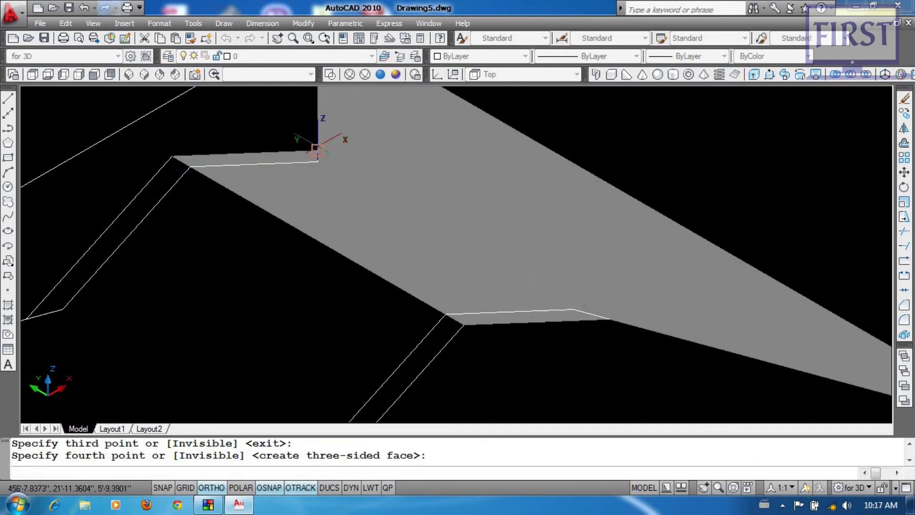
key("Return")
- Mirror both slope faces about the main ridge's centre line onto the wing side, keeping the originals
scroll(561, 253, "down", 1)
scroll(540, 266, "down", 2)
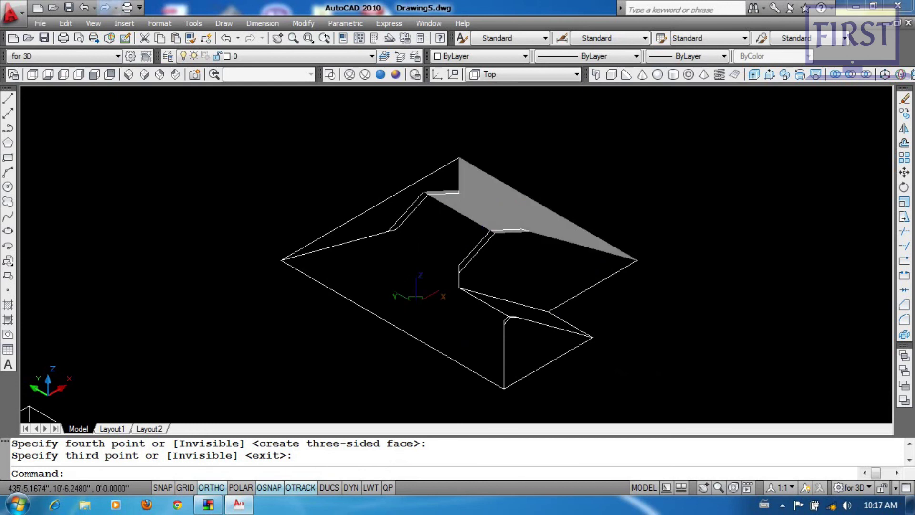
type("mi")
key("Return")
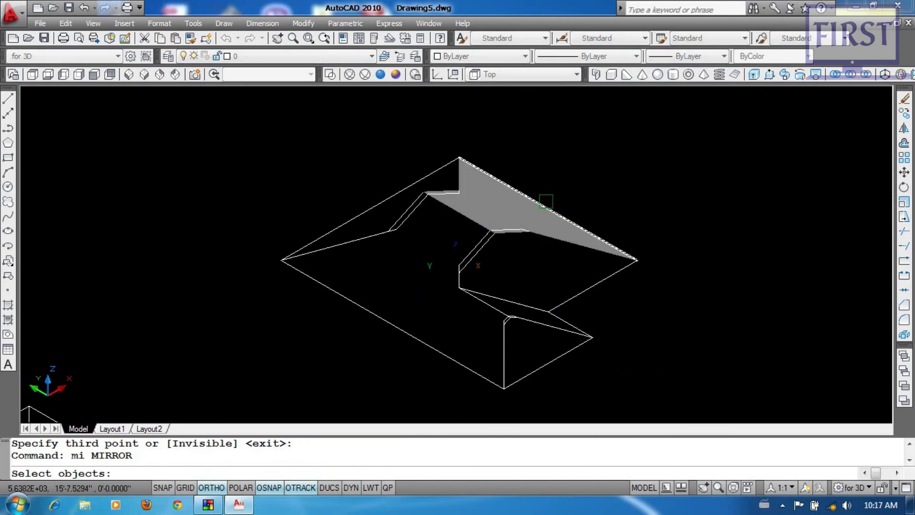
left_click(513, 212)
left_click(487, 215)
key("Return")
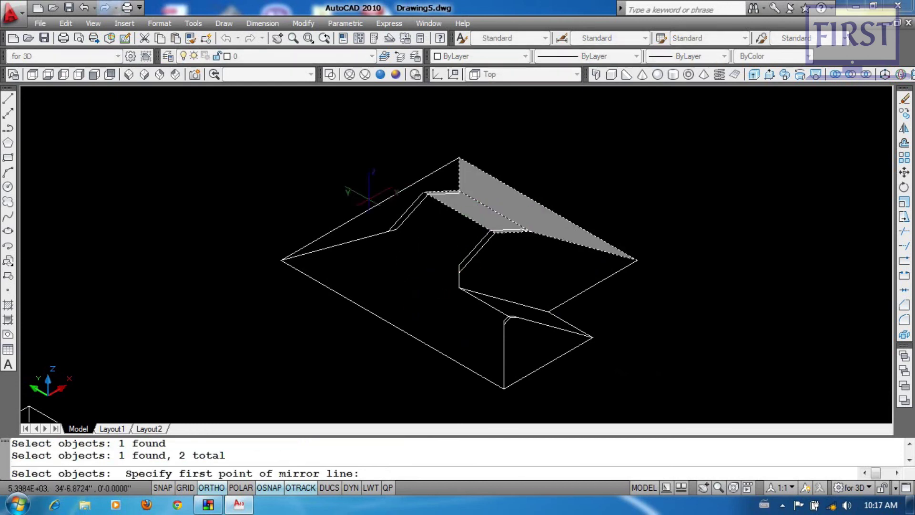
left_click(375, 206)
key("Return")
- Create a 3D face on the wing's outer slope through the two eave corners, the hip end and the wing ridge's inner end
scroll(435, 286, "up", 3)
type("3f")
key("Return")
scroll(425, 272, "up", 2)
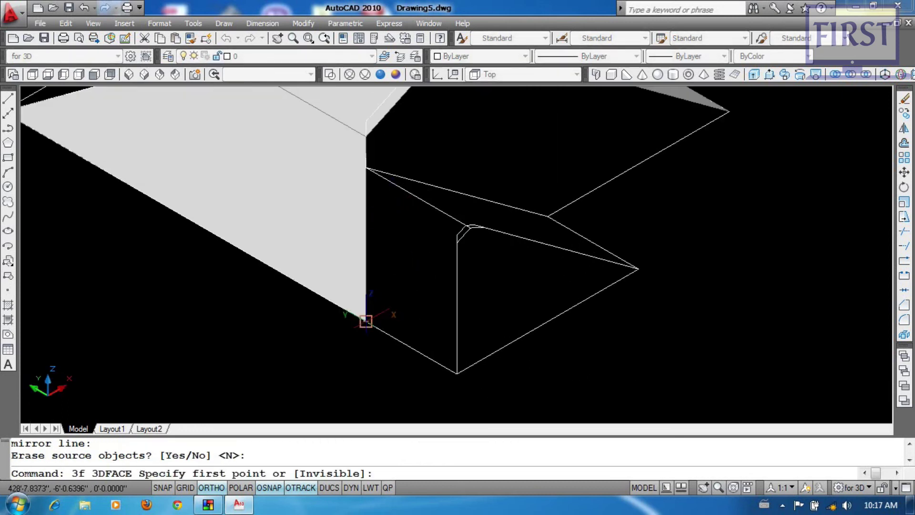
left_click(365, 321)
left_click(457, 374)
scroll(472, 282, "up", 2)
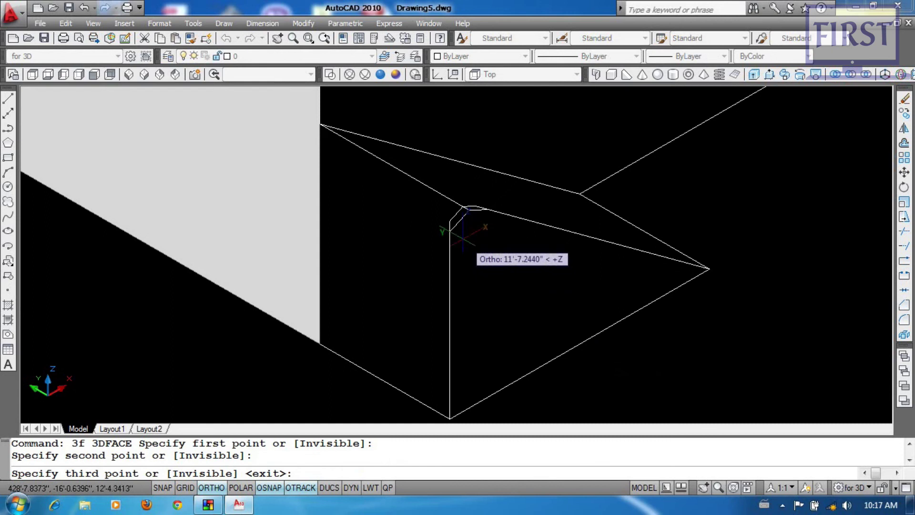
left_click(449, 231)
middle_click_drag(365, 176, 388, 204)
left_click(343, 151)
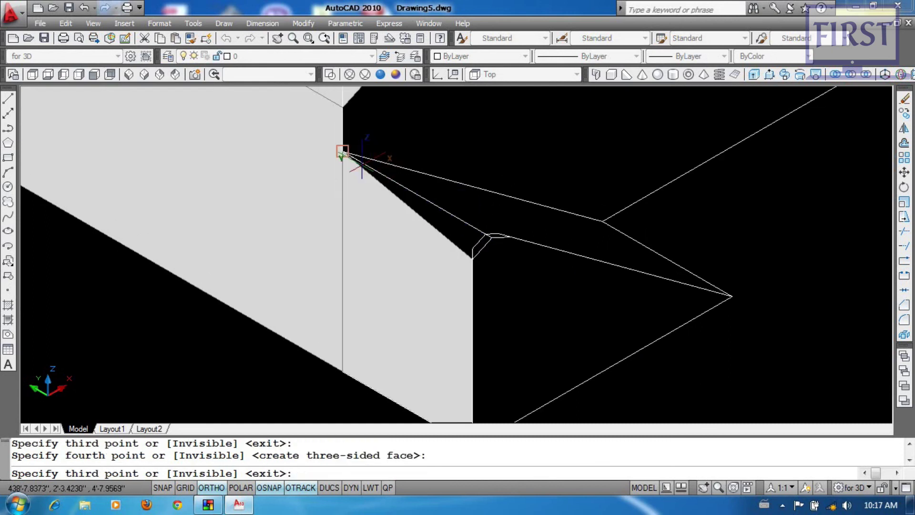
key("Return")
- Create a triangular 3D face on the wing's outer slope between the hip end, the gable peak and the wing ridge's inner end
key("Return")
scroll(473, 268, "up", 2)
left_click(472, 257)
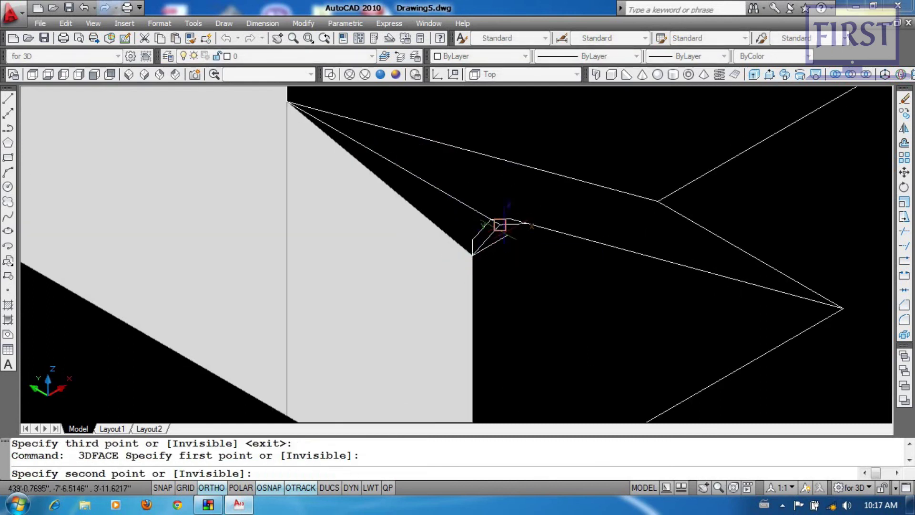
left_click(499, 224)
left_click(287, 102)
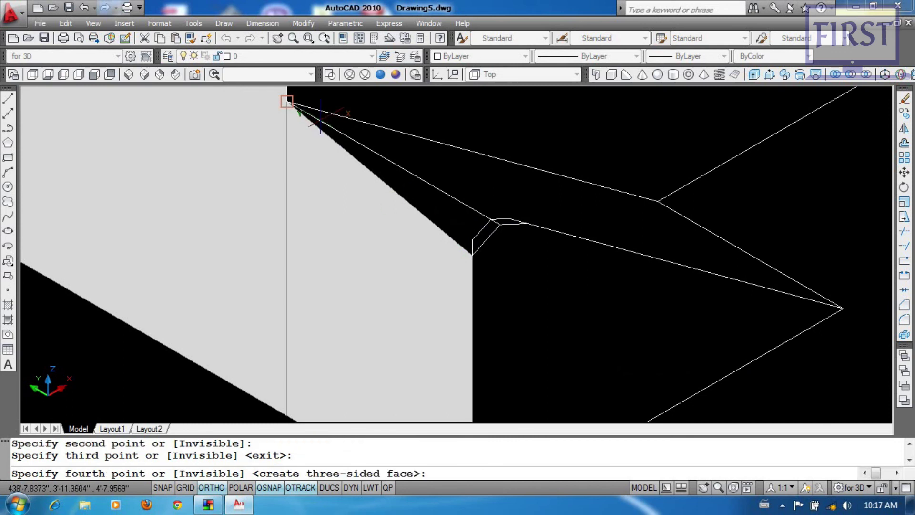
scroll(475, 253, "up", 1)
key("Return")
key("Return")
- Mirror the wing's two outer slope faces about the wing's centre line, keeping the originals
scroll(459, 250, "down", 2)
scroll(589, 326, "down", 2)
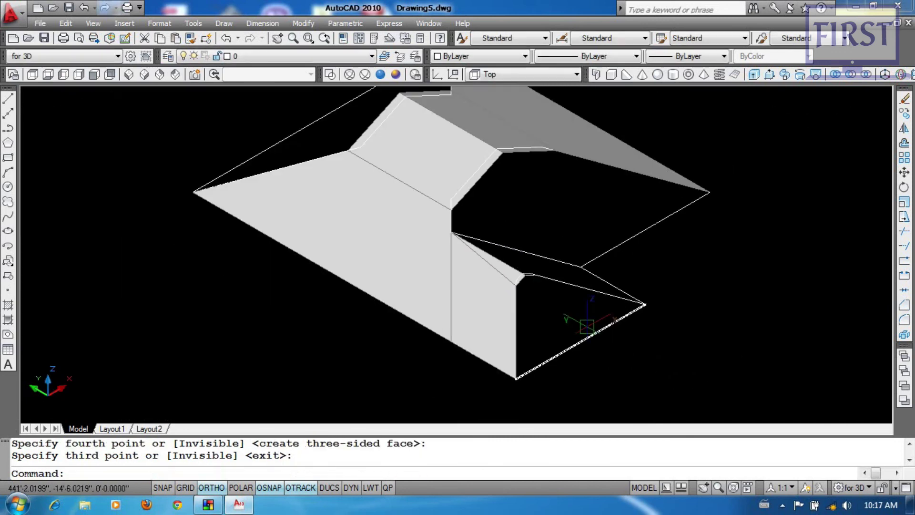
type("mi")
key("Return")
left_click(490, 320)
scroll(513, 263, "up", 2)
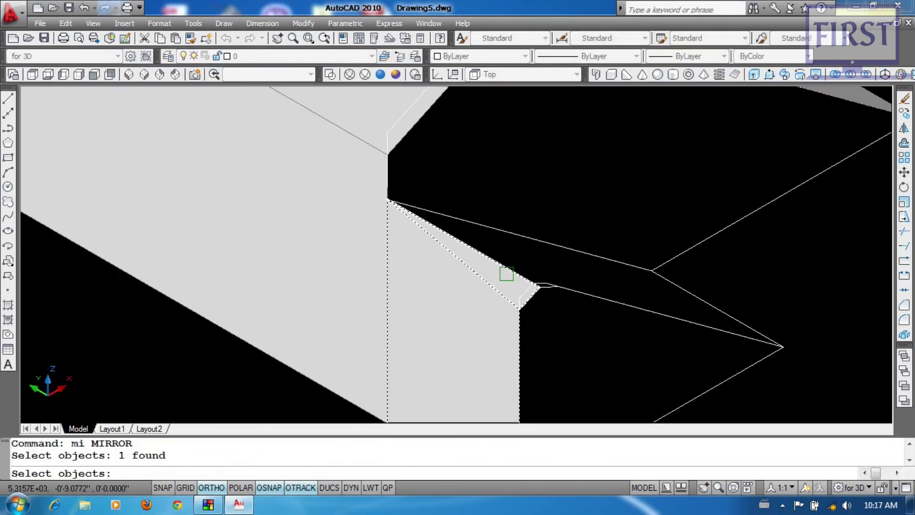
left_click(506, 274)
key("Return")
scroll(668, 382, "down", 2)
left_click(662, 409)
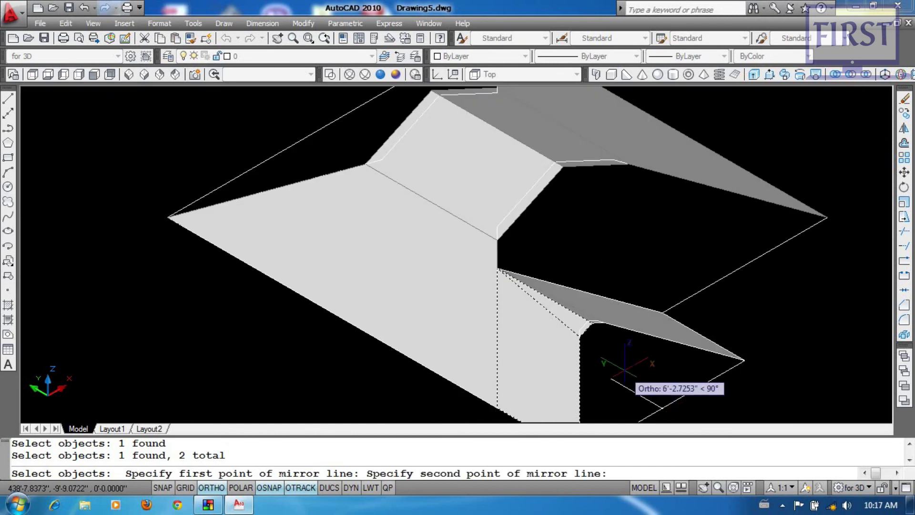
left_click(610, 364)
key("Return")
scroll(591, 271, "up", 3)
- Create a four-sided 3D face on the wing's end slope, from its two eave corners up to the gable base ends
type("3")
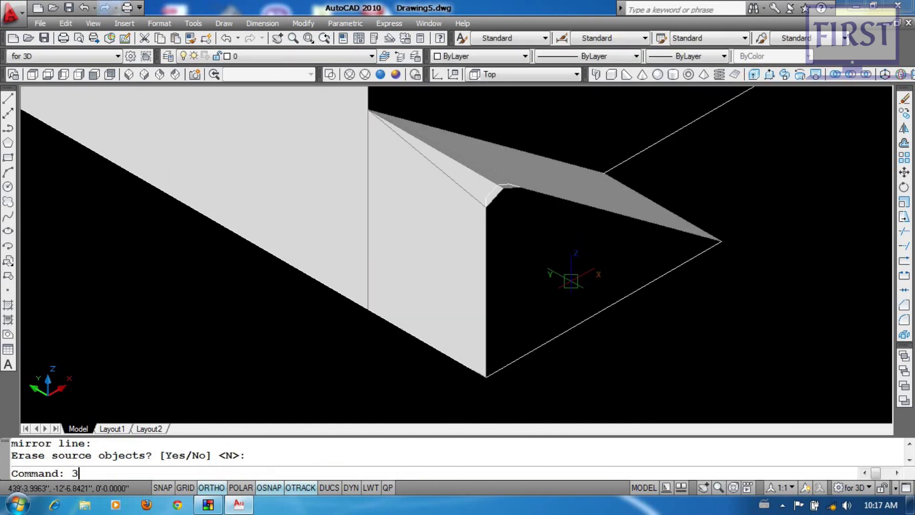
type("f")
key("Return")
left_click(486, 376)
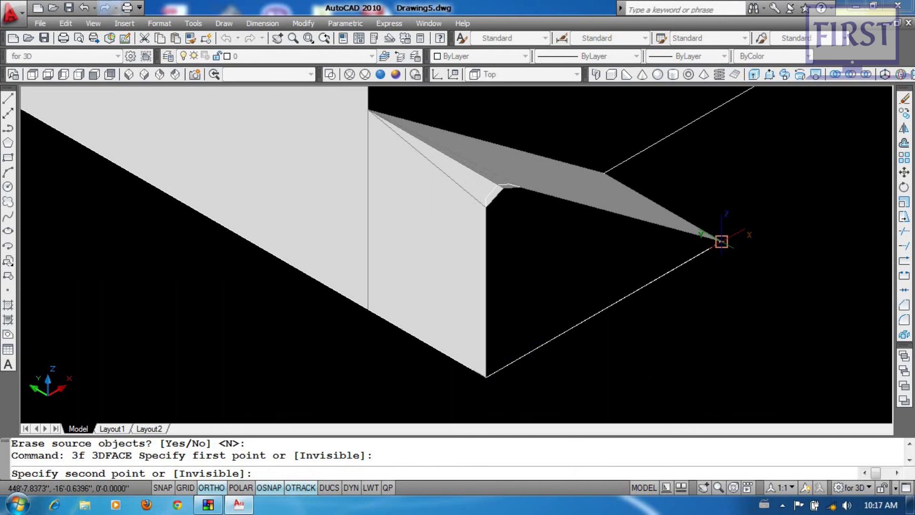
left_click(722, 241)
scroll(532, 190, "up", 4)
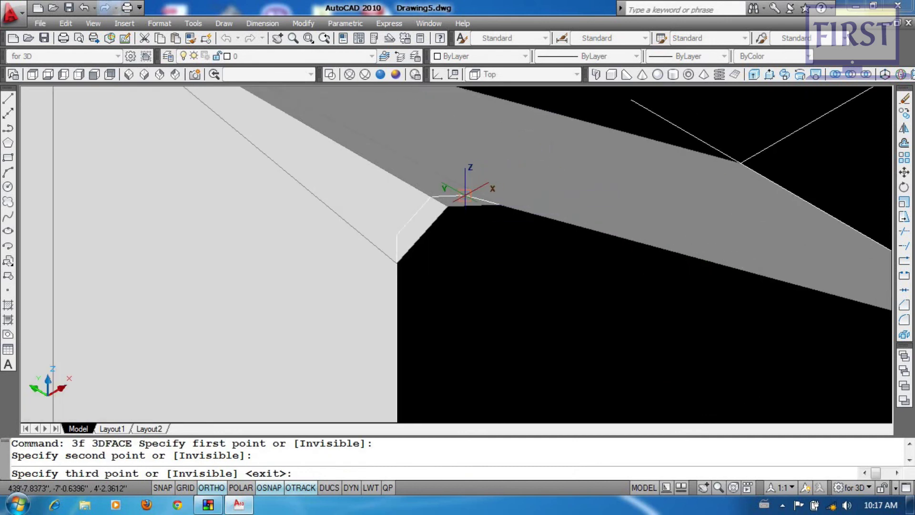
left_click(465, 196)
left_click(396, 234)
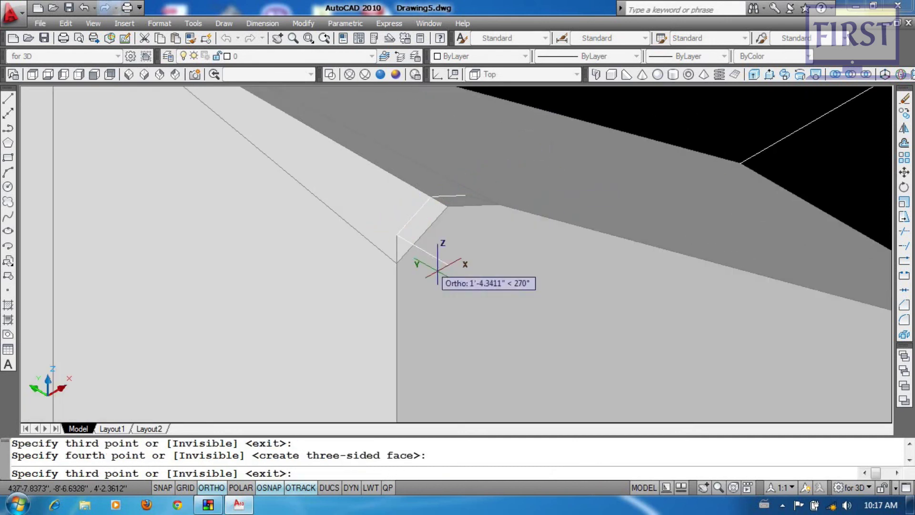
key("Return")
- Create a triangular 3D face on the wing's gable, through its two base ends and the peak
middle_click_drag(442, 231, 476, 262)
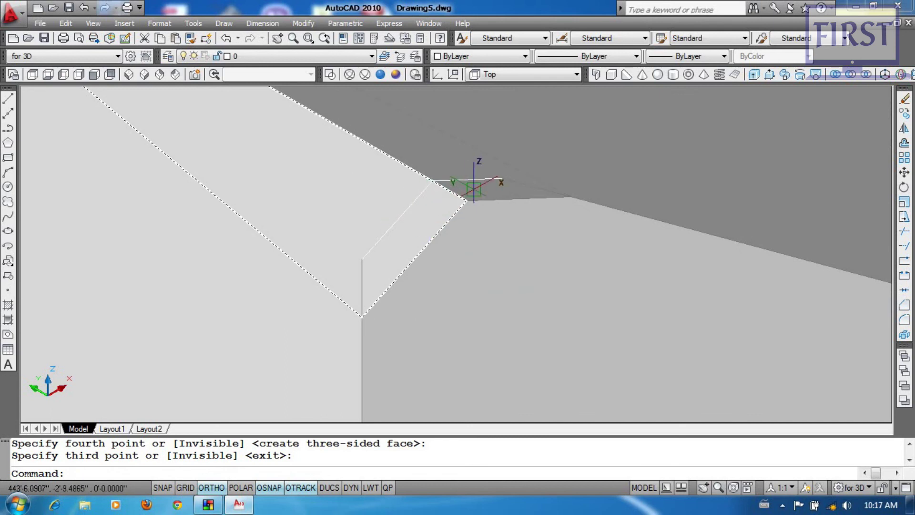
key("Return")
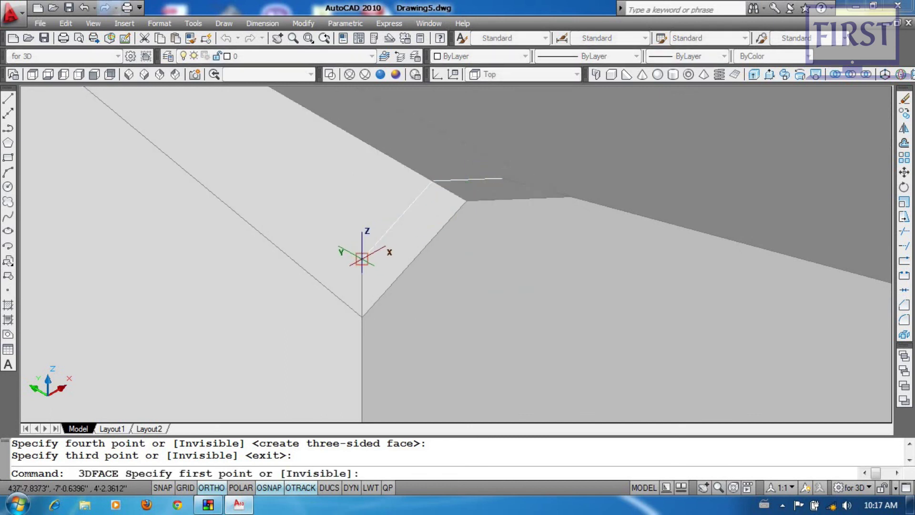
left_click(362, 259)
left_click(433, 180)
left_click(499, 178)
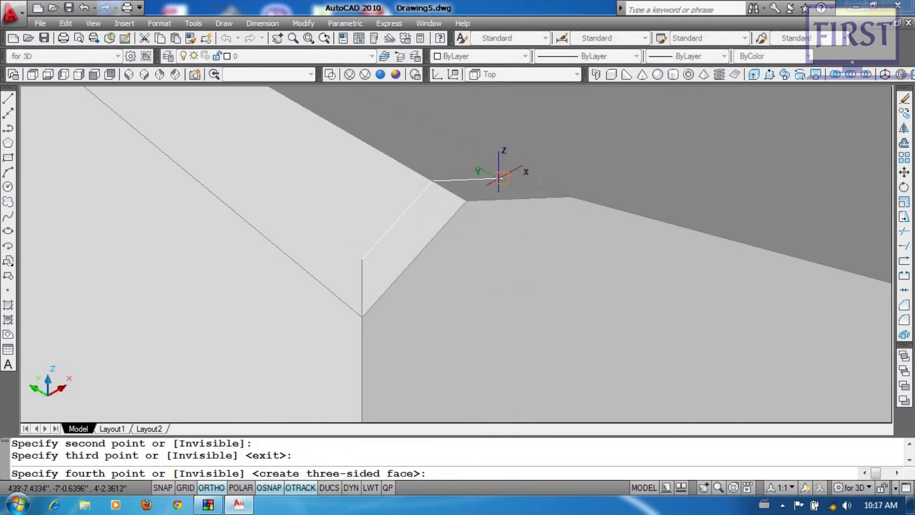
key("Return")
key("Return")
- Create a 3D face on the main roof's end slope beside the wing, from the two eave corners to the gable base ends
middle_click_drag(368, 253, 552, 265, "shift")
key("Return")
left_click(611, 269)
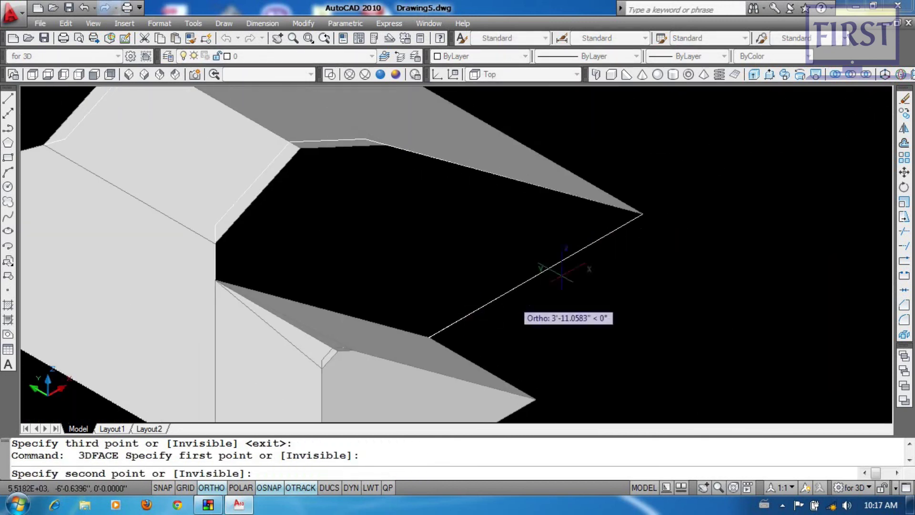
left_click(642, 214)
scroll(351, 142, "up", 3)
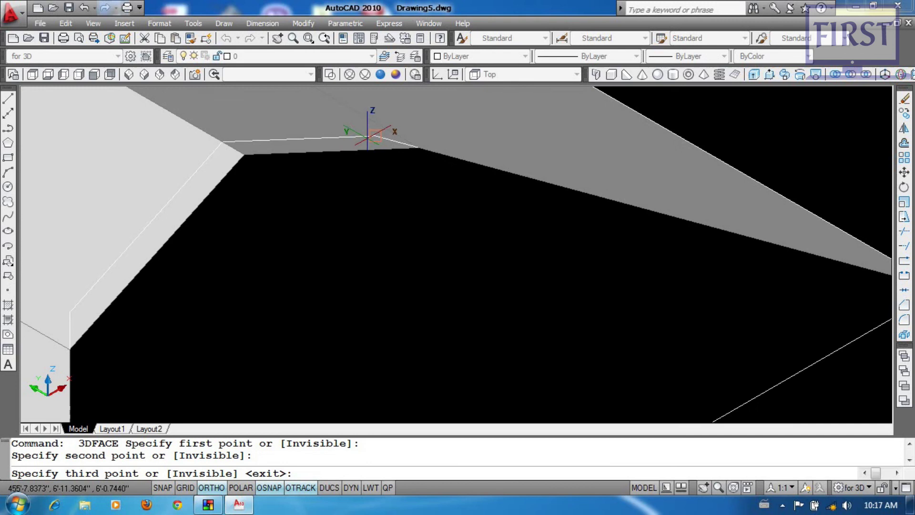
left_click(375, 137)
middle_click_drag(245, 219, 378, 168, "shift")
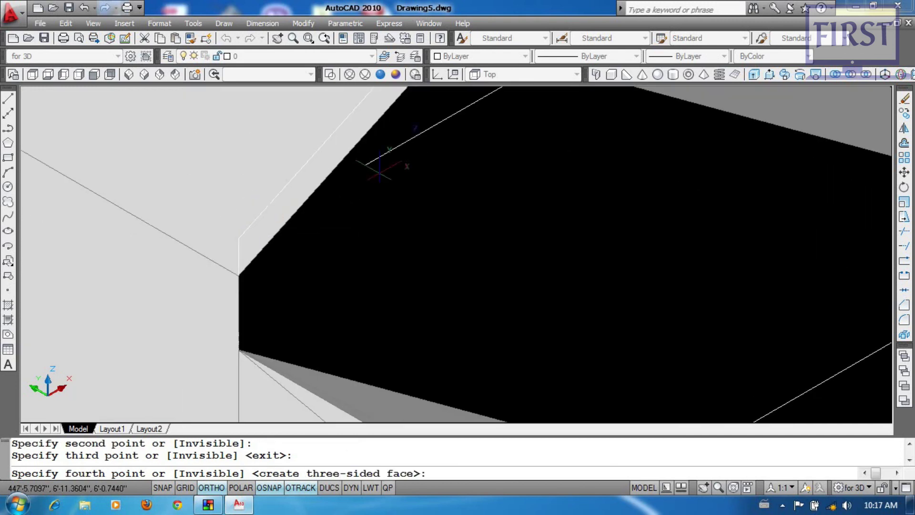
left_click(238, 239)
key("Return")
- Fill the rest of that end slope with a 3D face between the gable base end, wing ridge's inner end and inner eave corner
key("Return")
left_click(238, 239)
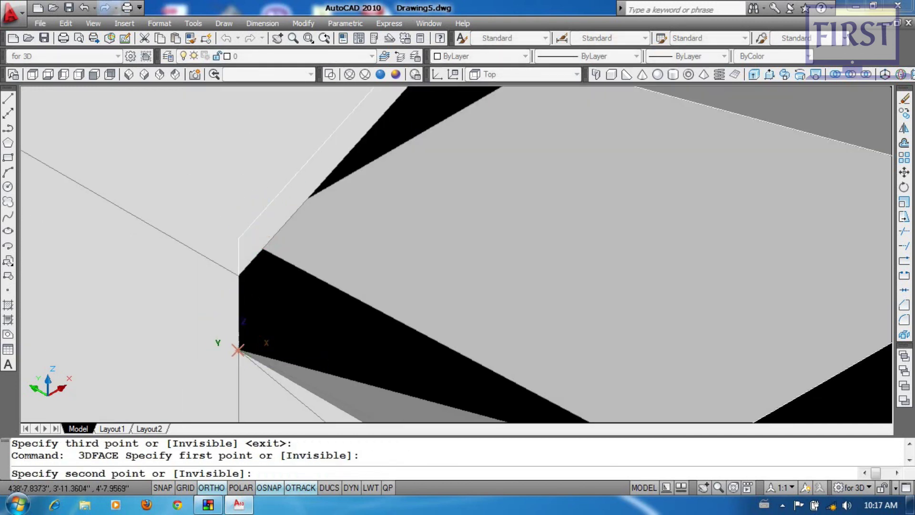
left_click(238, 275)
middle_click_drag(239, 275, 364, 351, "shift")
left_click(505, 353)
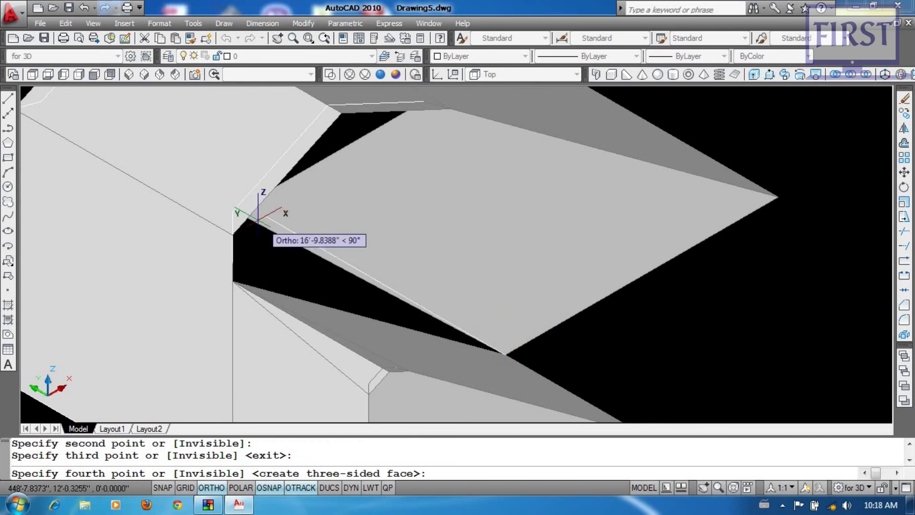
left_click(233, 210)
key("Return")
- Create a triangular 3D face on the main ridge's gable at the wing end
middle_click_drag(286, 198, 348, 179, "shift")
key("Return")
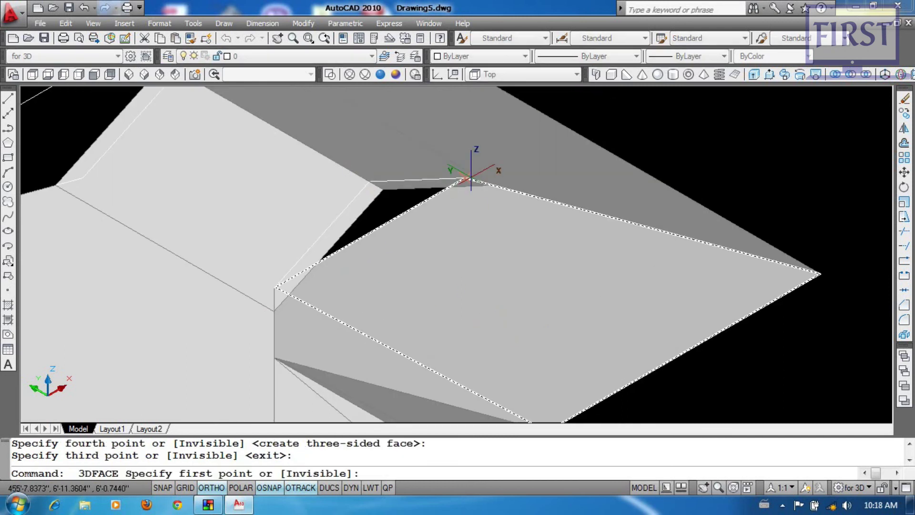
left_click(465, 179)
left_click(341, 206)
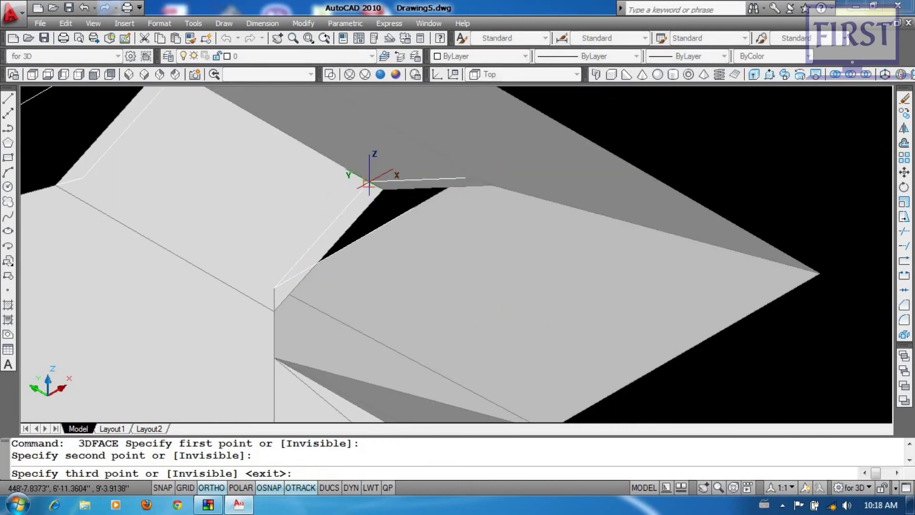
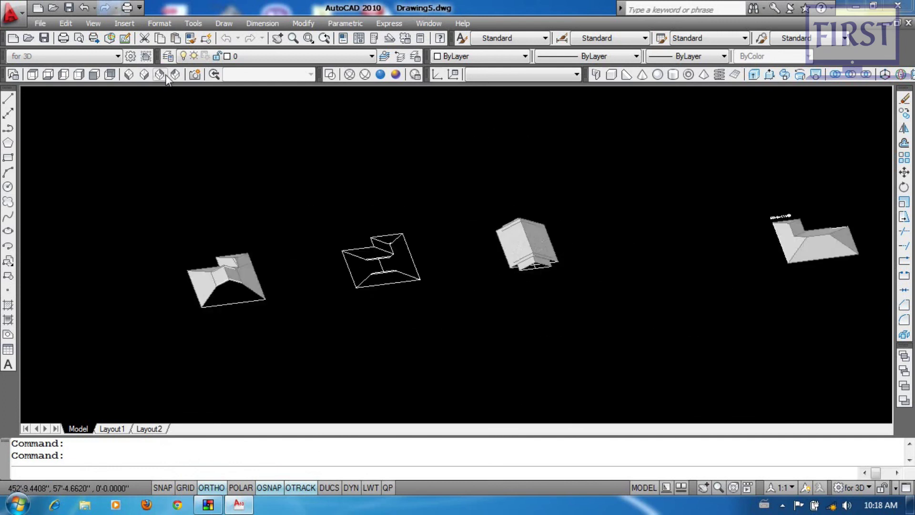
- Create a 3D face on the main roof's opposite end slope, from its two eave corners to the gable base ends
scroll(255, 391, "up", 3)
scroll(255, 390, "up", 3)
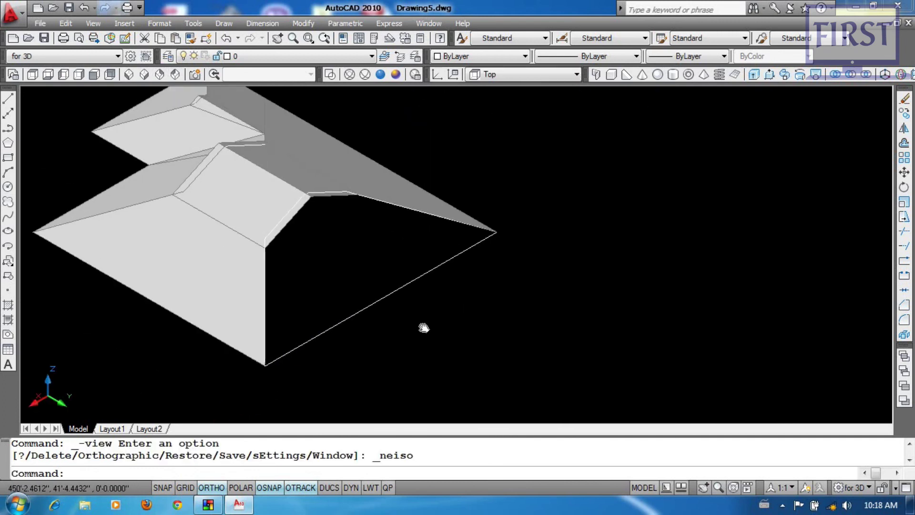
key("Return")
scroll(278, 351, "up", 2)
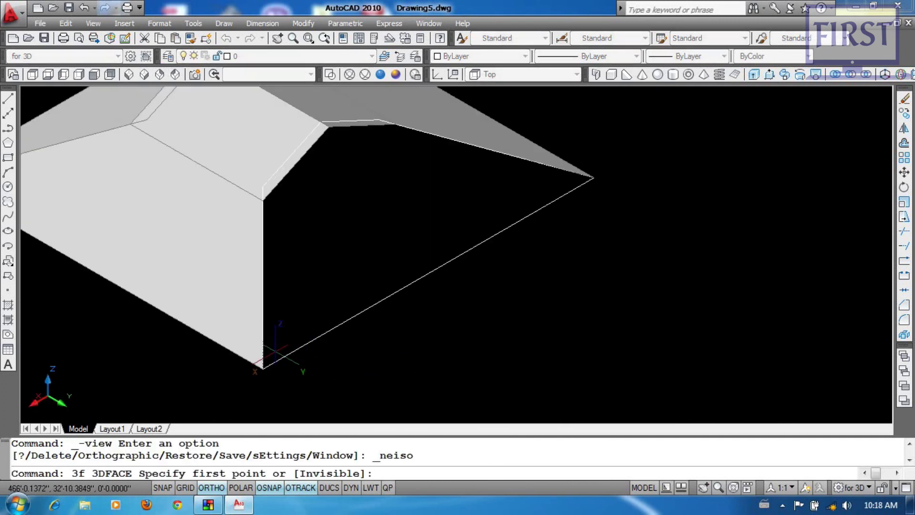
left_click(262, 370)
left_click(594, 177)
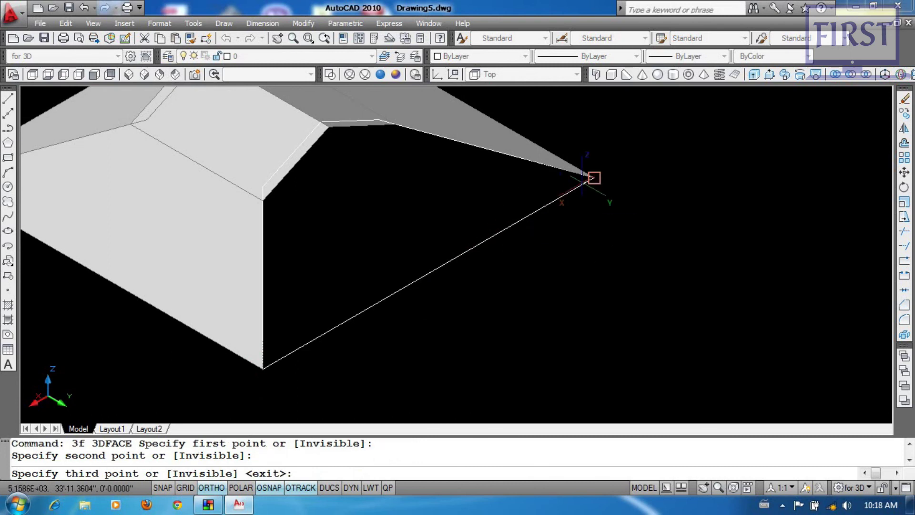
middle_click_drag(592, 178, 892, 301)
scroll(676, 247, "up", 2)
left_click(683, 246)
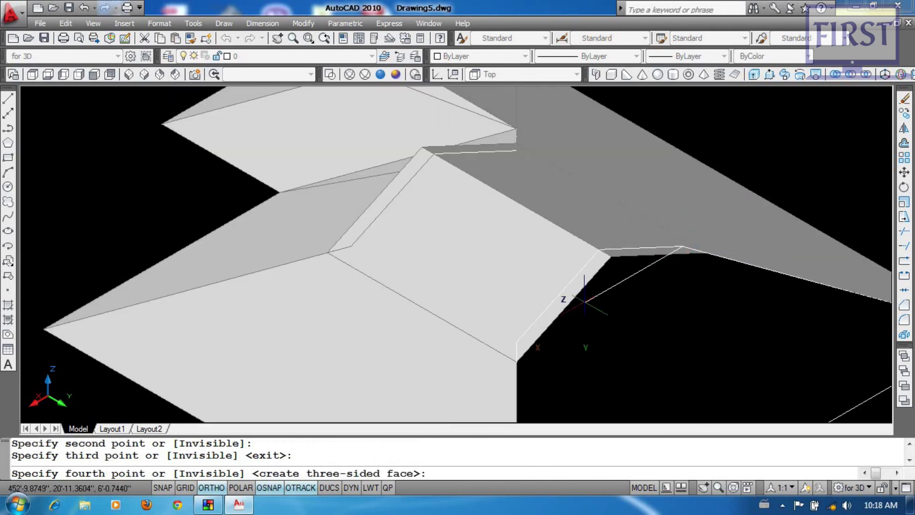
left_click(519, 345)
key("Return")
- Create a triangular 3D face on the main ridge's gable at the end away from the wing
scroll(541, 348, "up", 2)
key("Return")
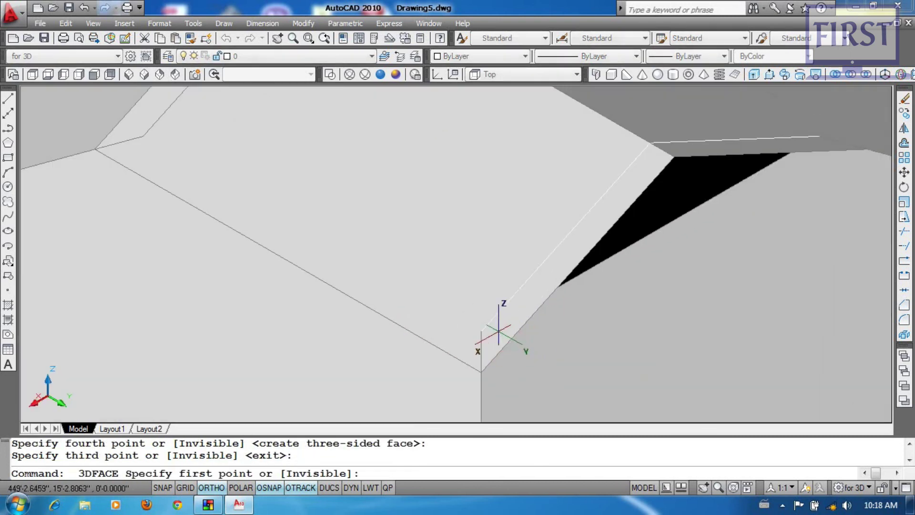
left_click(652, 143)
middle_click_drag(772, 194, 648, 259)
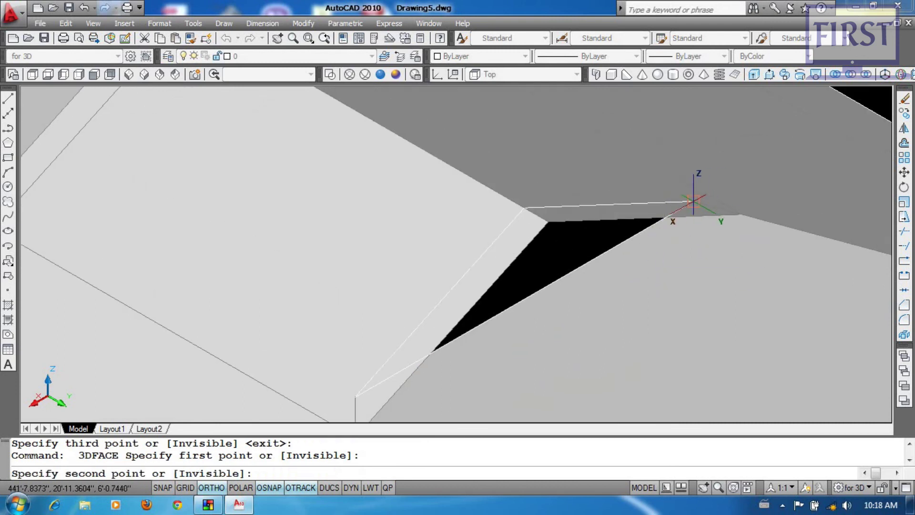
left_click(694, 202)
left_click(538, 207)
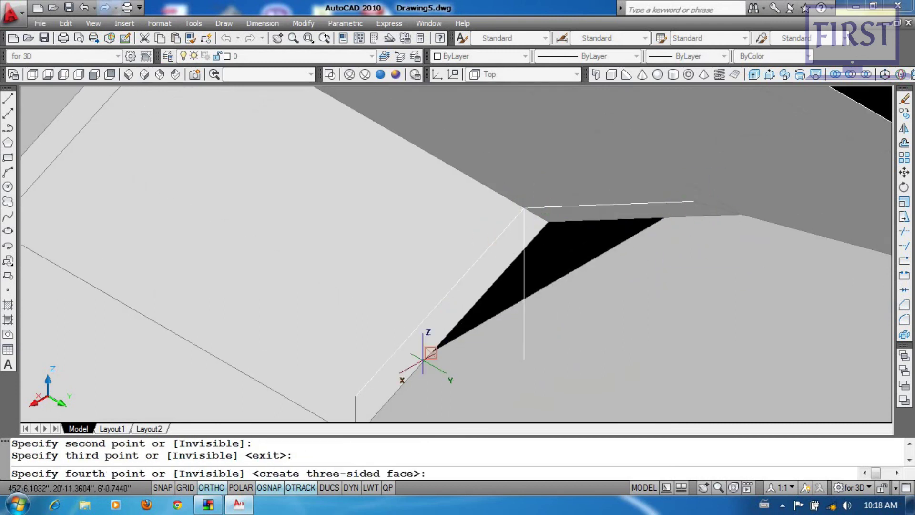
left_click(431, 349)
key("Return")
scroll(527, 310, "down", 4)
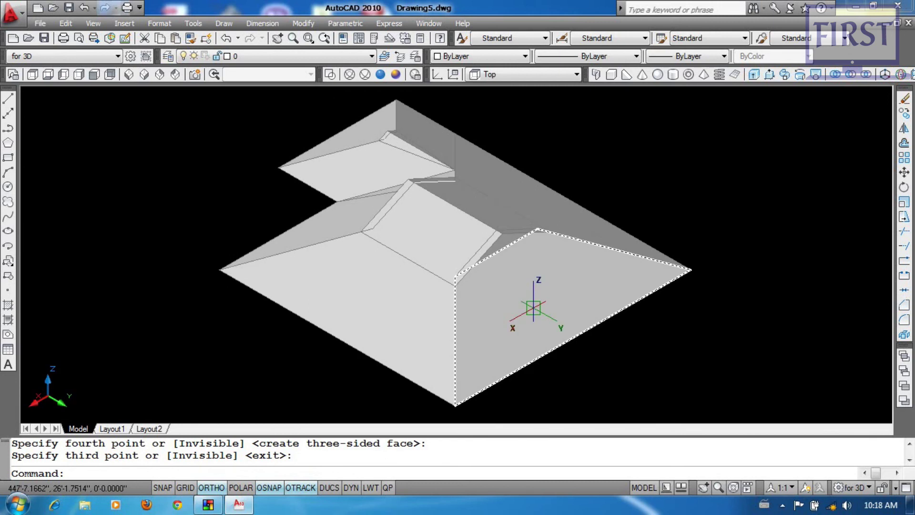
- In a southwest isometric 2D wireframe view, hide the internal 3D face edges around the wing's ridge and gable with the Edge command
left_click(128, 75)
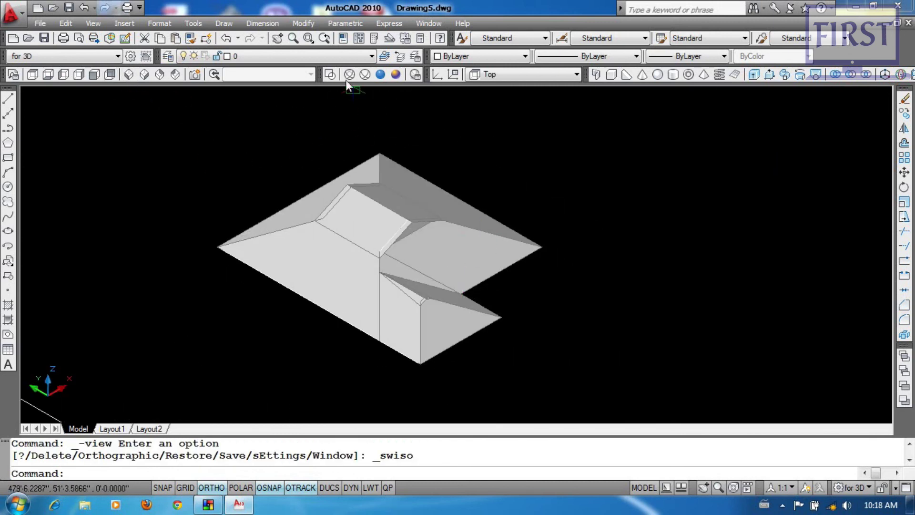
left_click(331, 75)
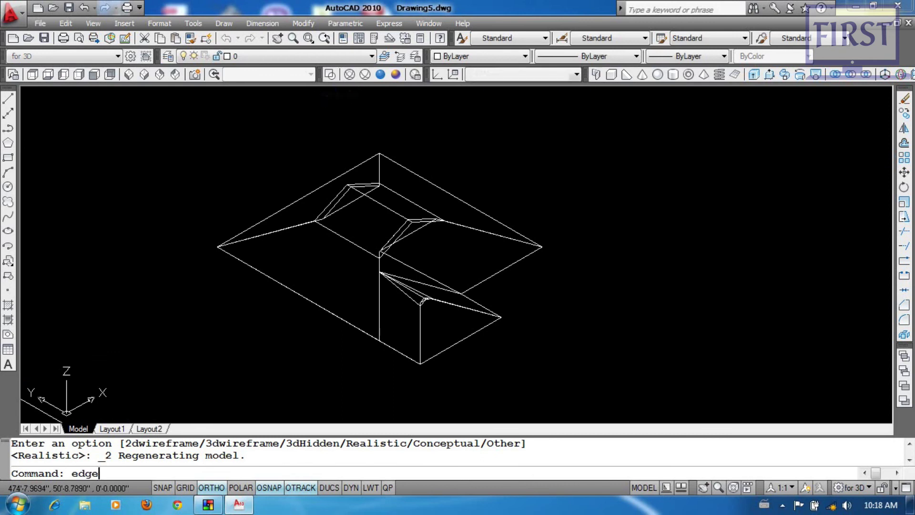
type("edge")
key("Return")
scroll(383, 305, "up", 2)
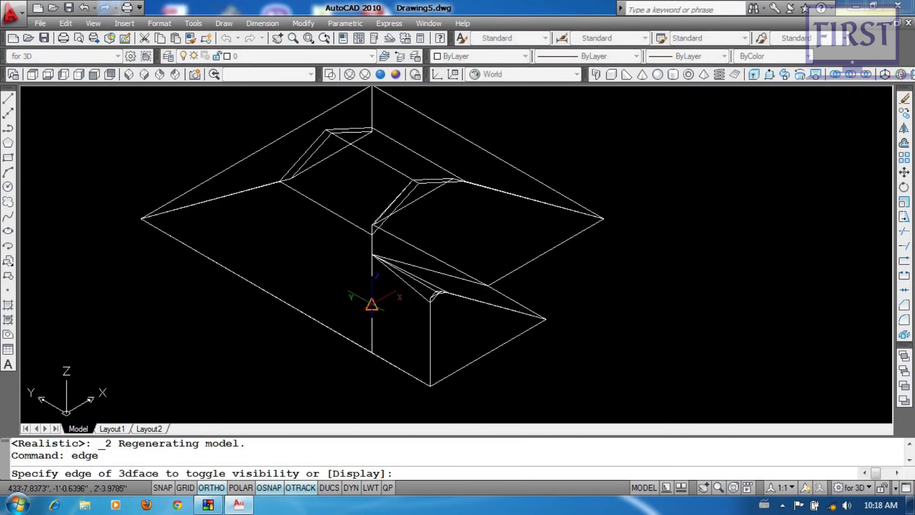
scroll(453, 286, "up", 3)
scroll(400, 270, "up", 2)
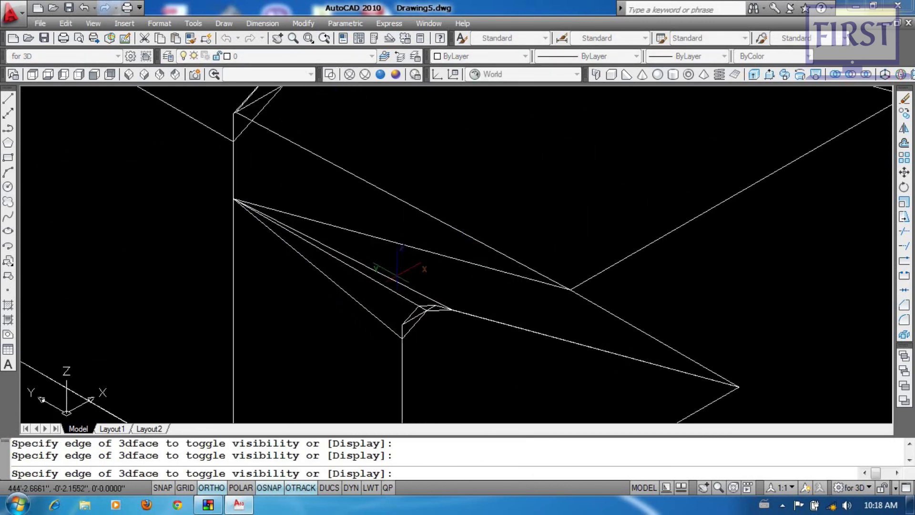
scroll(427, 316, "up", 4)
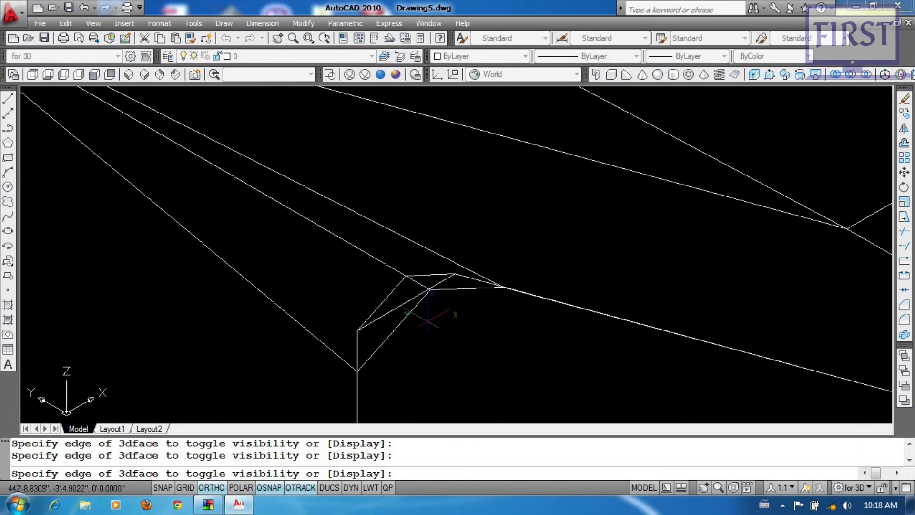
scroll(407, 250, "up", 3)
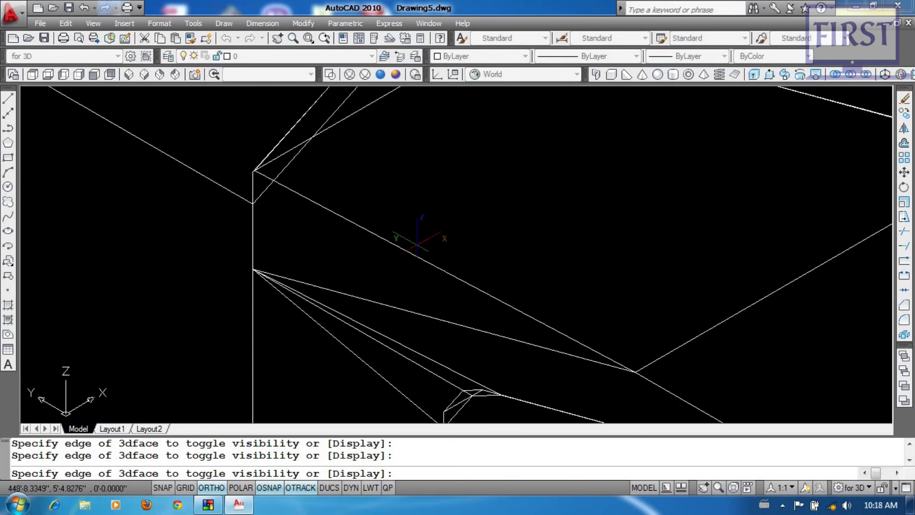
- Hide the internal 3D face edges at both gable ends and along the slopes of the main ridge
scroll(413, 186, "up", 3)
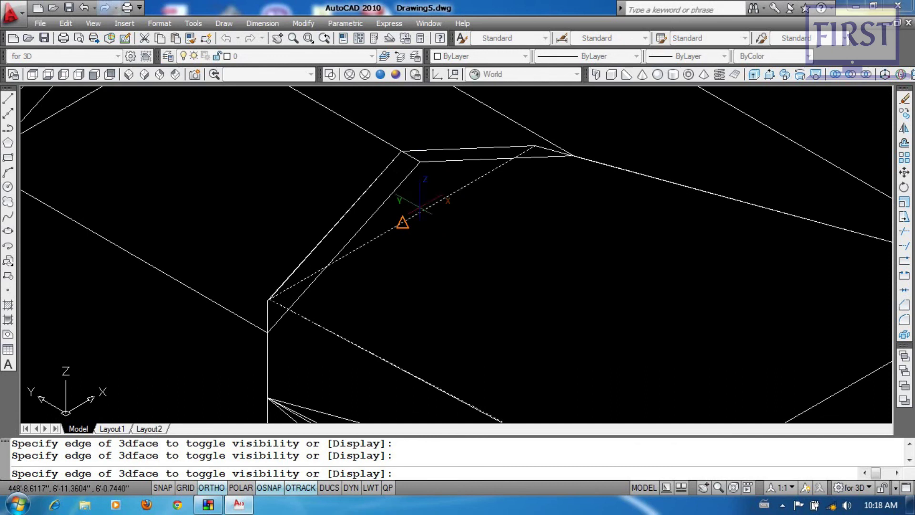
scroll(491, 232, "down", 2)
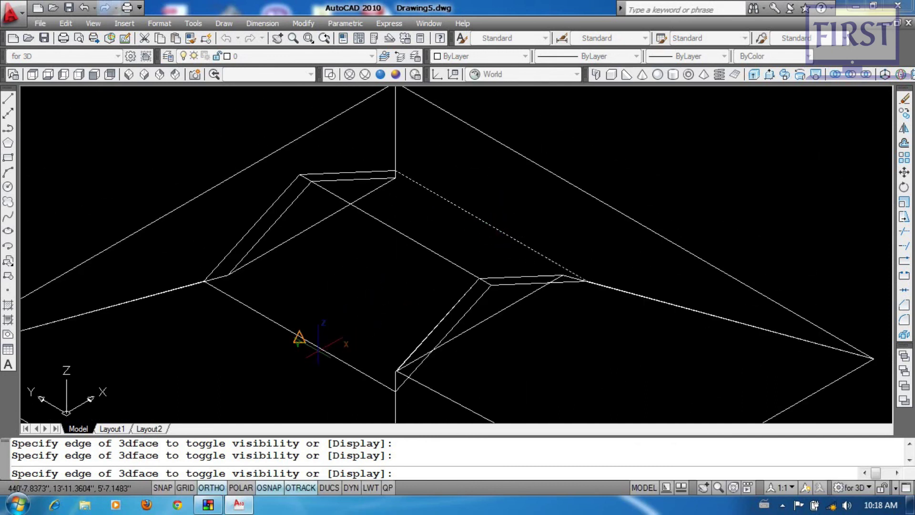
key("Return")
scroll(311, 227, "down", 3)
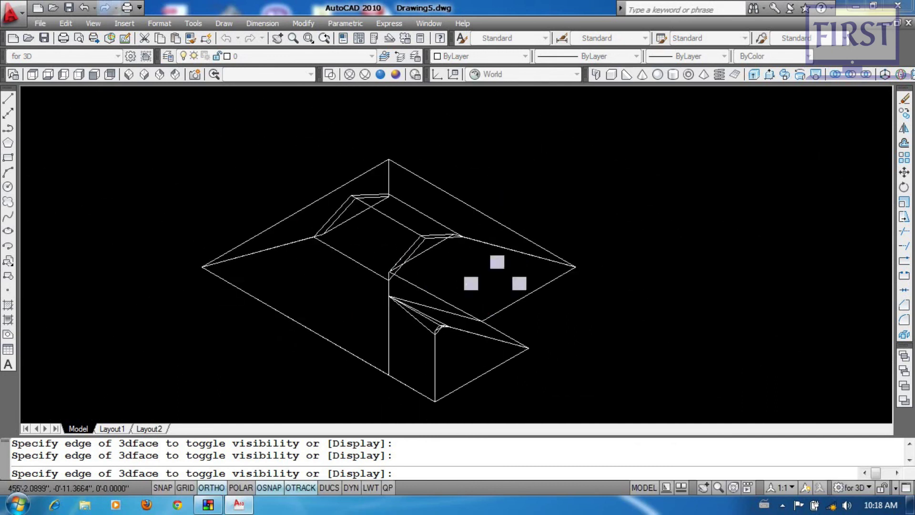
scroll(584, 335, "up", 1)
middle_click_drag(584, 335, 567, 311)
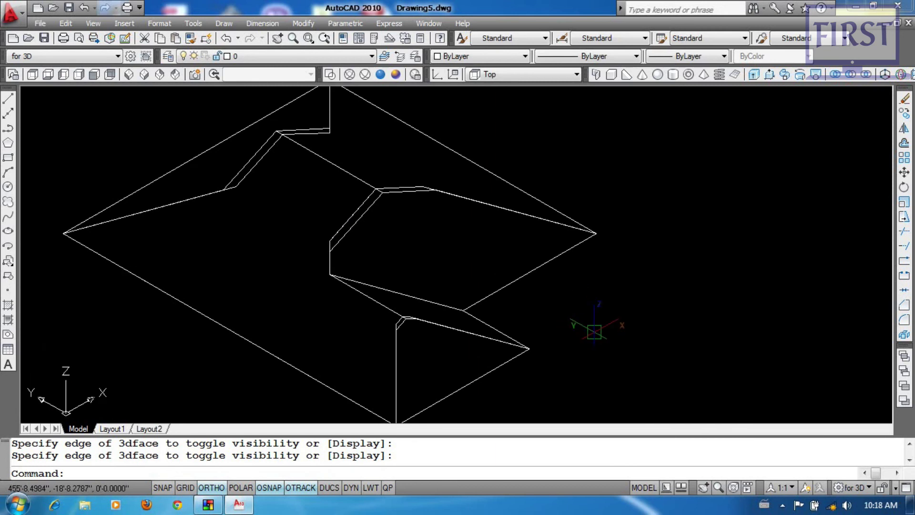
- Display the finished roof in the Realistic visual style
scroll(668, 313, "down", 2)
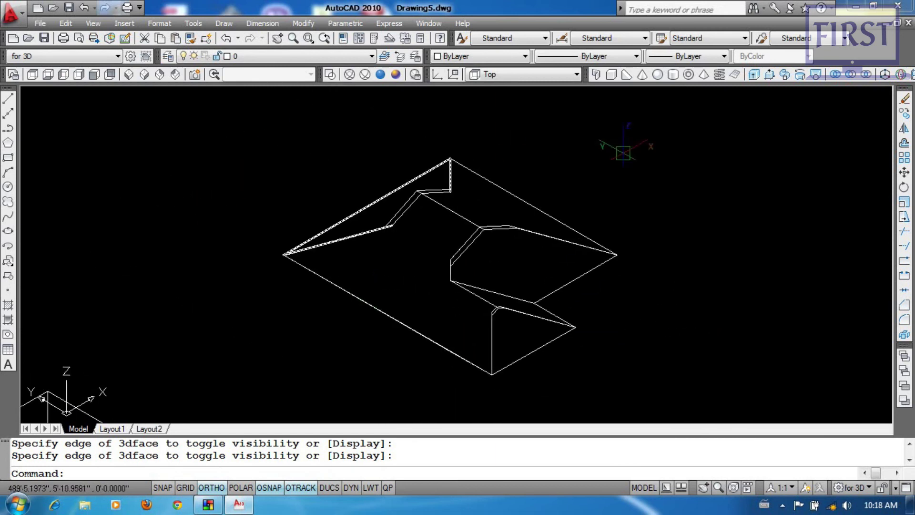
middle_click_drag(617, 291, 605, 281)
left_click(380, 74)
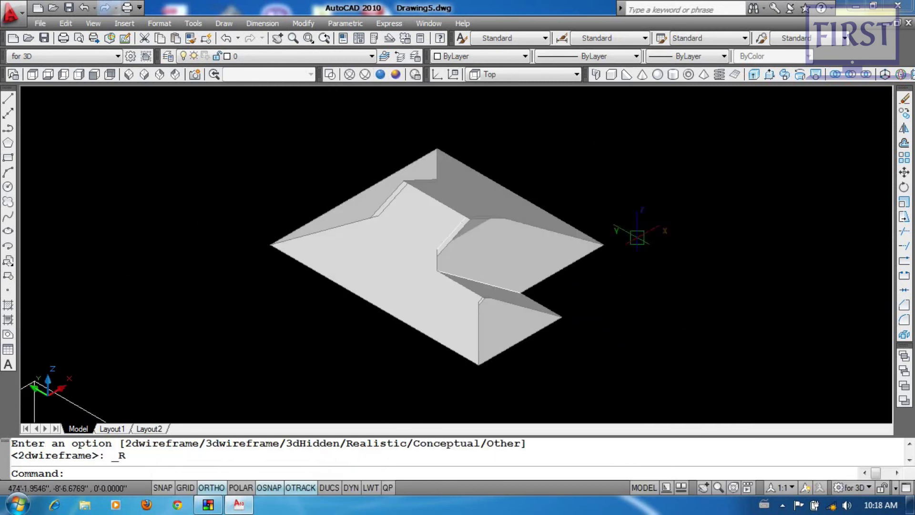
- Select the whole roof and orbit around it to inspect its slopes and gable ends from several sides
left_click(631, 359)
left_click(319, 146)
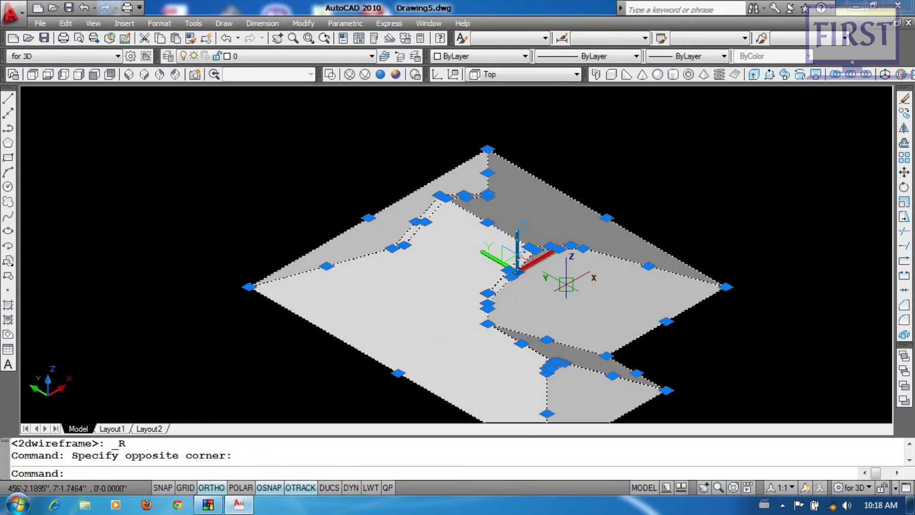
mouse_move(615, 289)
middle_mouse_down("shift")
mouse_move(480, 268)
mouse_move(425, 245)
middle_mouse_up("shift")
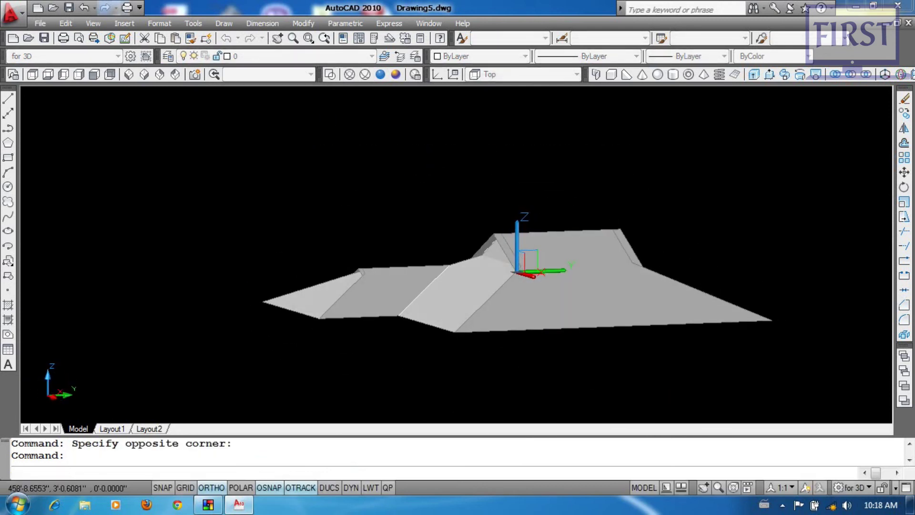
mouse_move(491, 260)
middle_mouse_down("shift")
mouse_move(511, 239)
mouse_move(482, 249)
mouse_move(527, 243)
mouse_move(460, 222)
mouse_move(372, 220)
mouse_move(429, 227)
mouse_move(431, 239)
mouse_move(223, 264)
mouse_move(201, 241)
mouse_move(227, 229)
mouse_move(251, 251)
mouse_move(472, 272)
mouse_move(607, 237)
mouse_move(702, 227)
mouse_move(722, 239)
mouse_move(688, 250)
middle_mouse_up("shift")
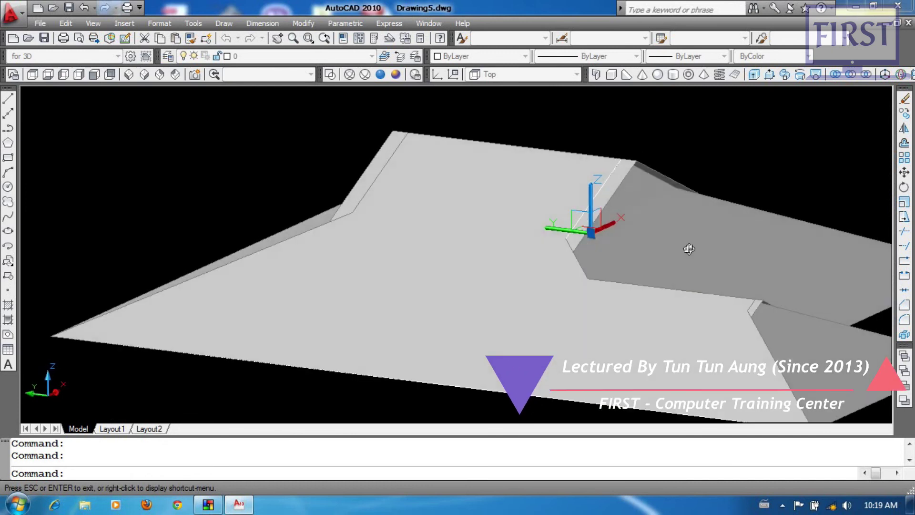
left_click(689, 249)
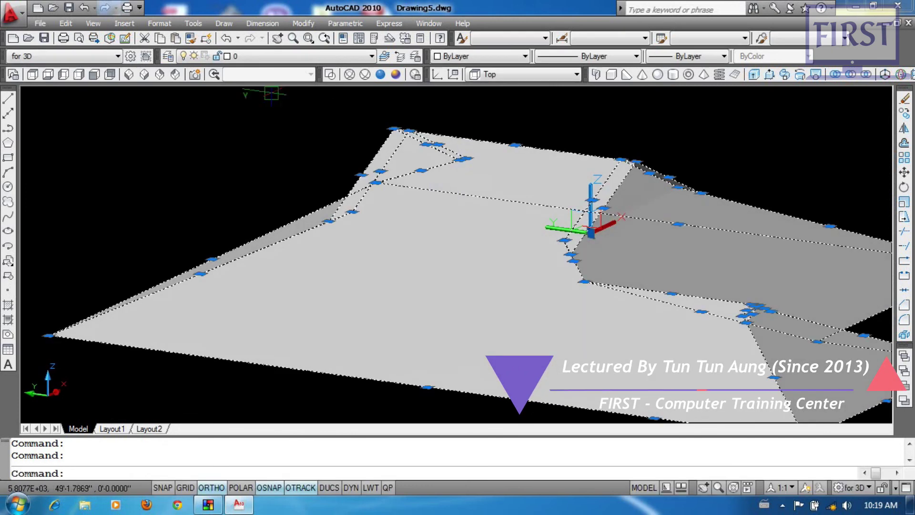
- Restore the southwest isometric view and look over all the roof models together
left_click(128, 75)
left_click(631, 297)
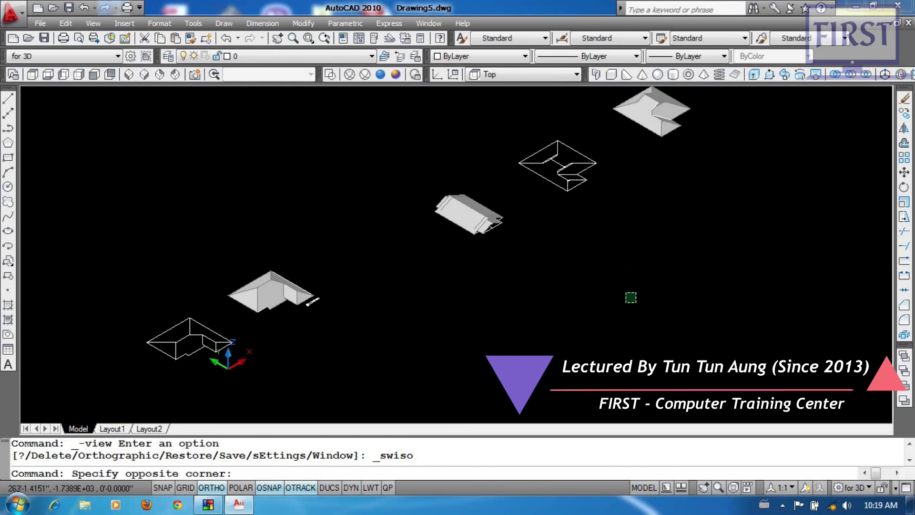
left_click(626, 302)
left_click(635, 293)
left_click(594, 319)
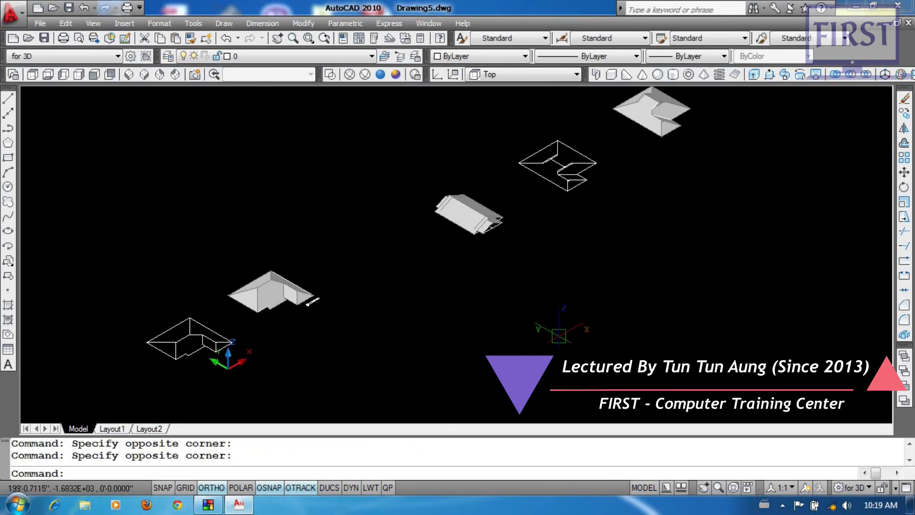